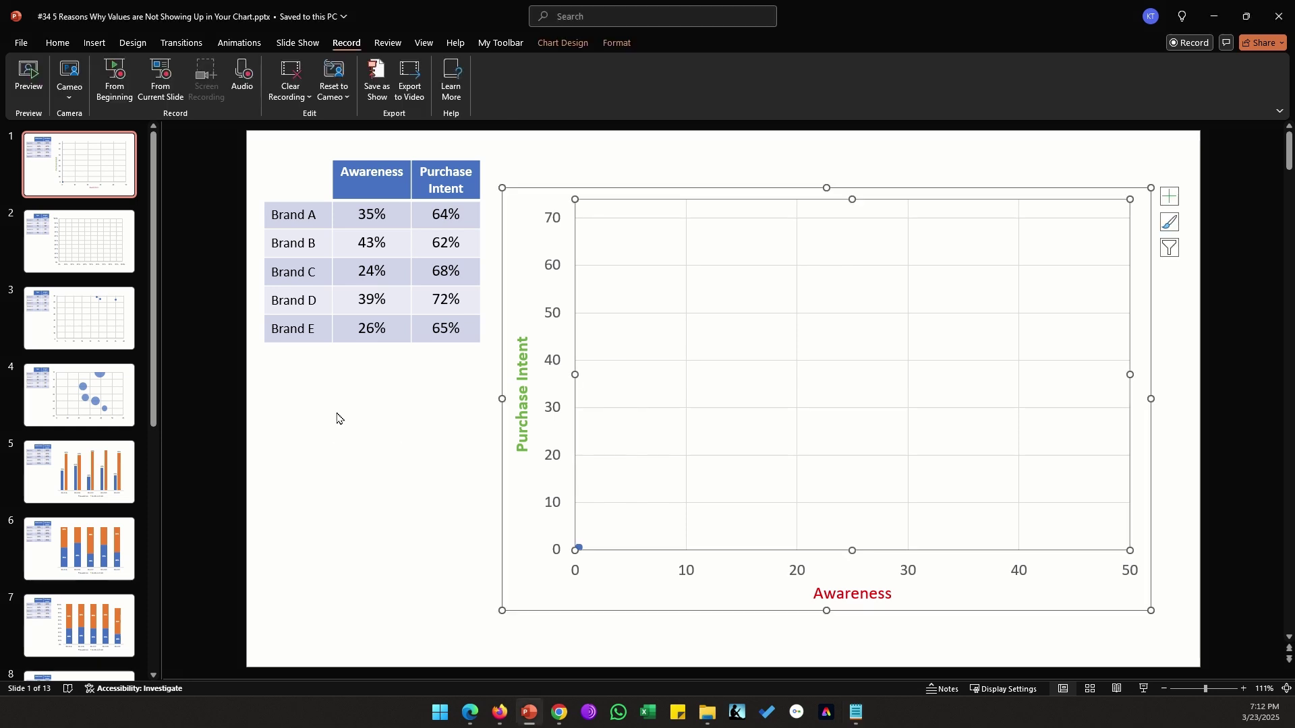
# Step: Check which chart type is assigned to the Awareness and Purchase Intent chart on slide 1, keeping the type as it is
pyautogui.rightClick(727, 284)
pyautogui.click(785, 332)
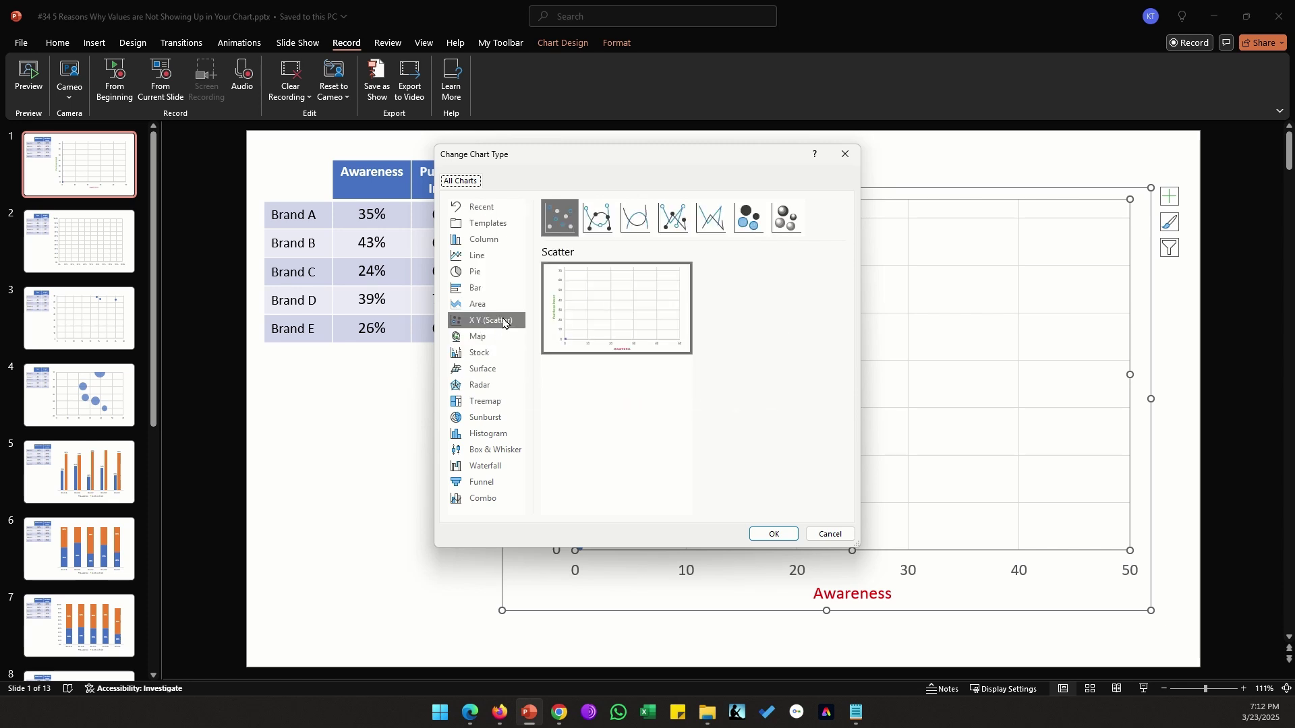
pyautogui.click(824, 534)
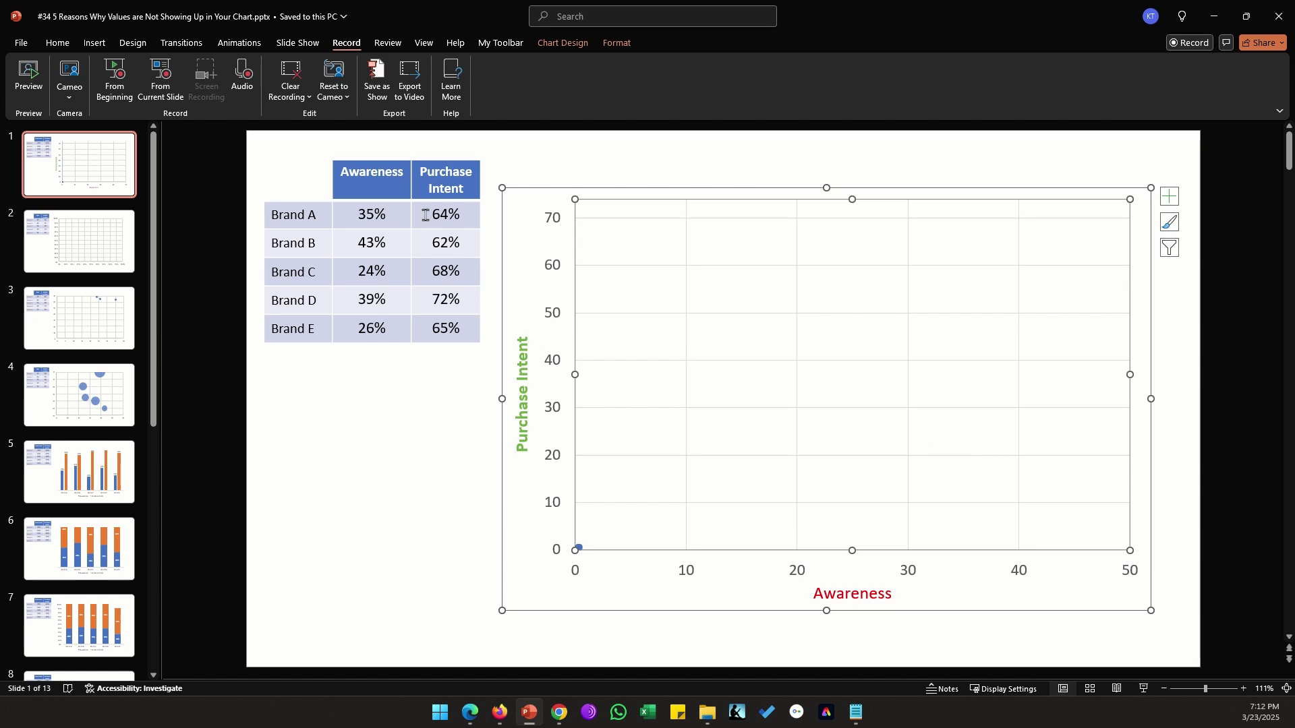
# Step: Open the data sheet behind the slide 1 chart, inspect its Awareness and Purchase Intent columns, and close it
pyautogui.rightClick(854, 300)
pyautogui.click(904, 395)
pyautogui.moveTo(1049, 148); pyautogui.dragTo(1030, 268)
pyautogui.click(674, 104)
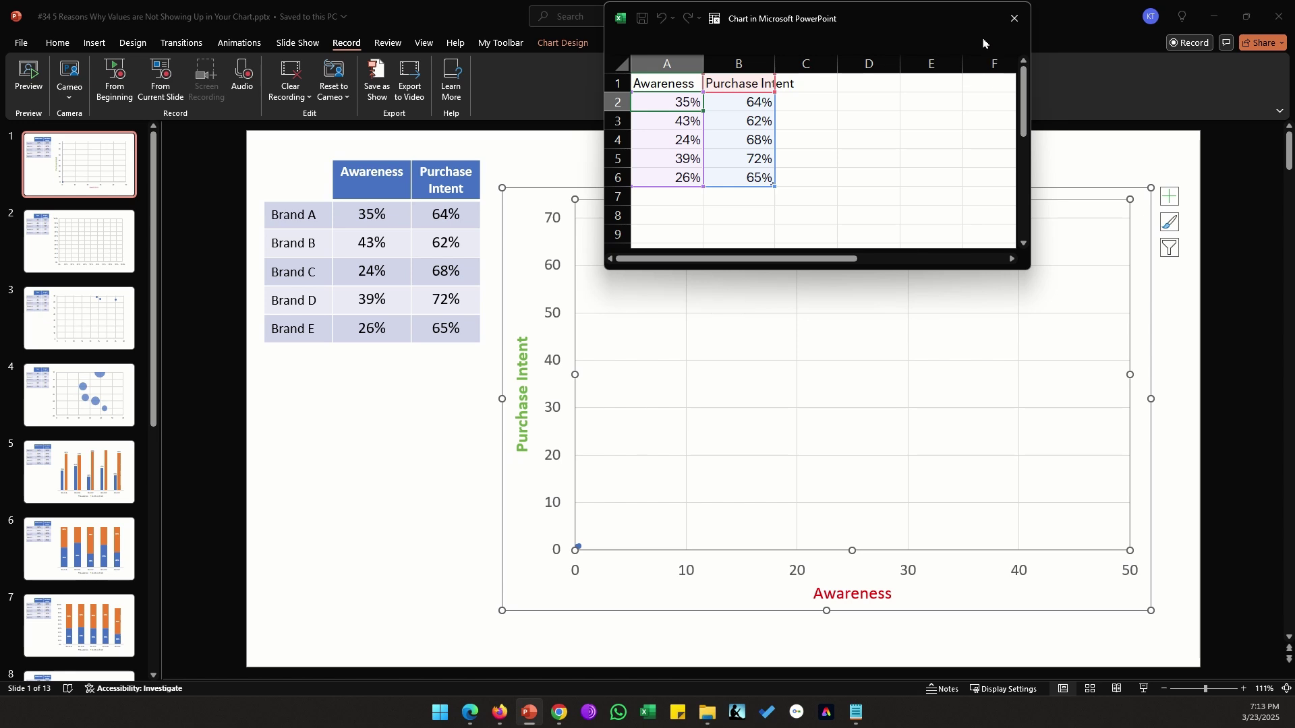
pyautogui.moveTo(942, 24); pyautogui.dragTo(711, 44)
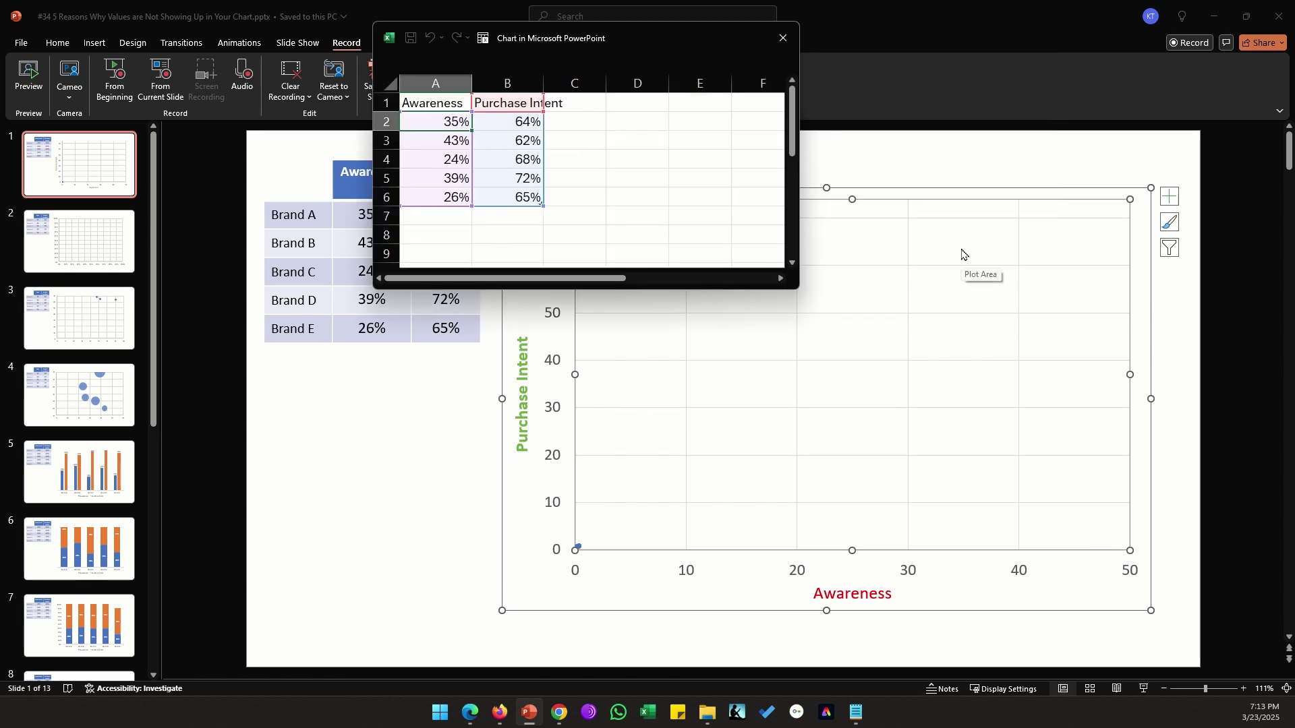
pyautogui.click(779, 39)
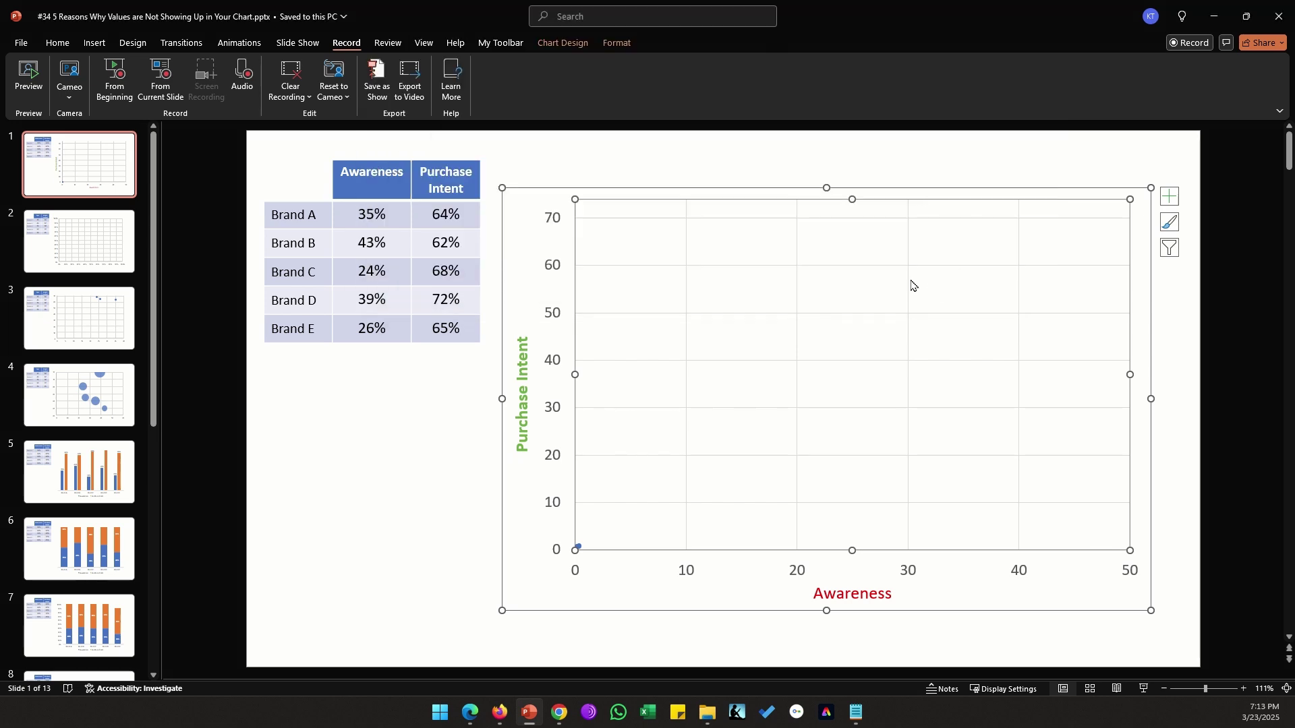
# Step: Examine the cluster of data points near the chart's origin up close
pyautogui.scroll(4, 566, 580)
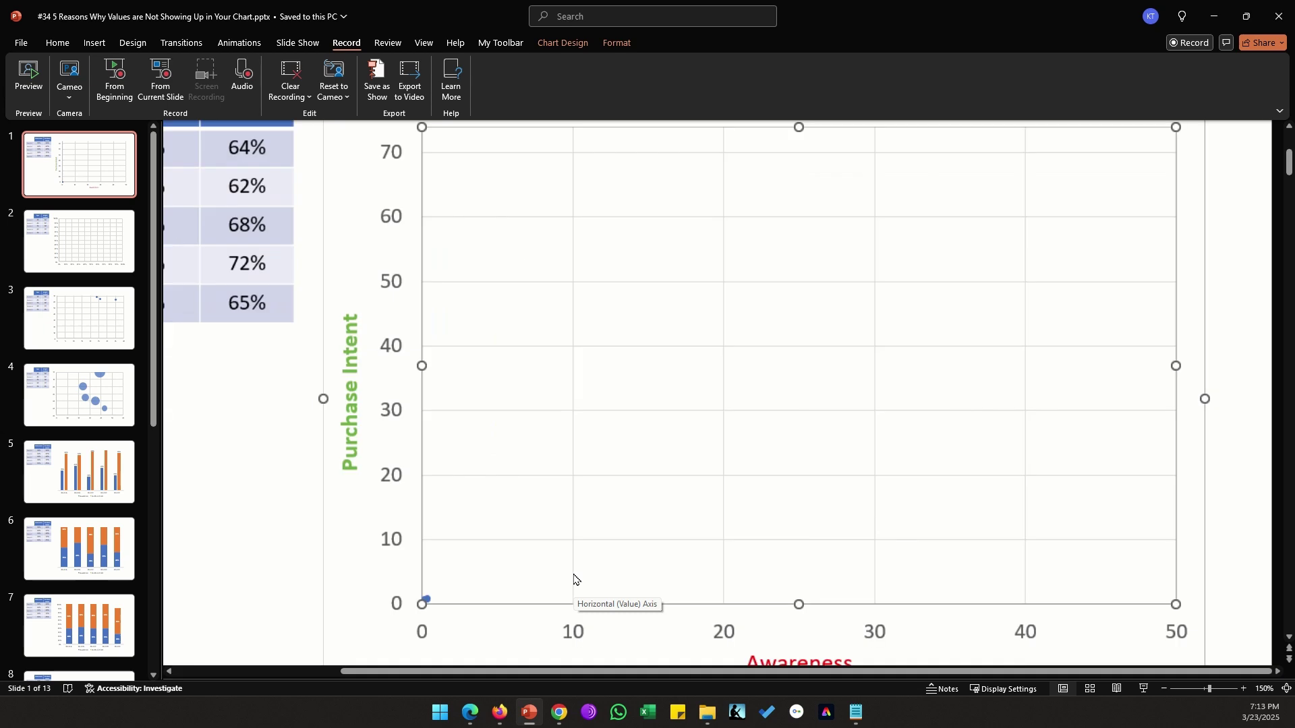
pyautogui.click(302, 540)
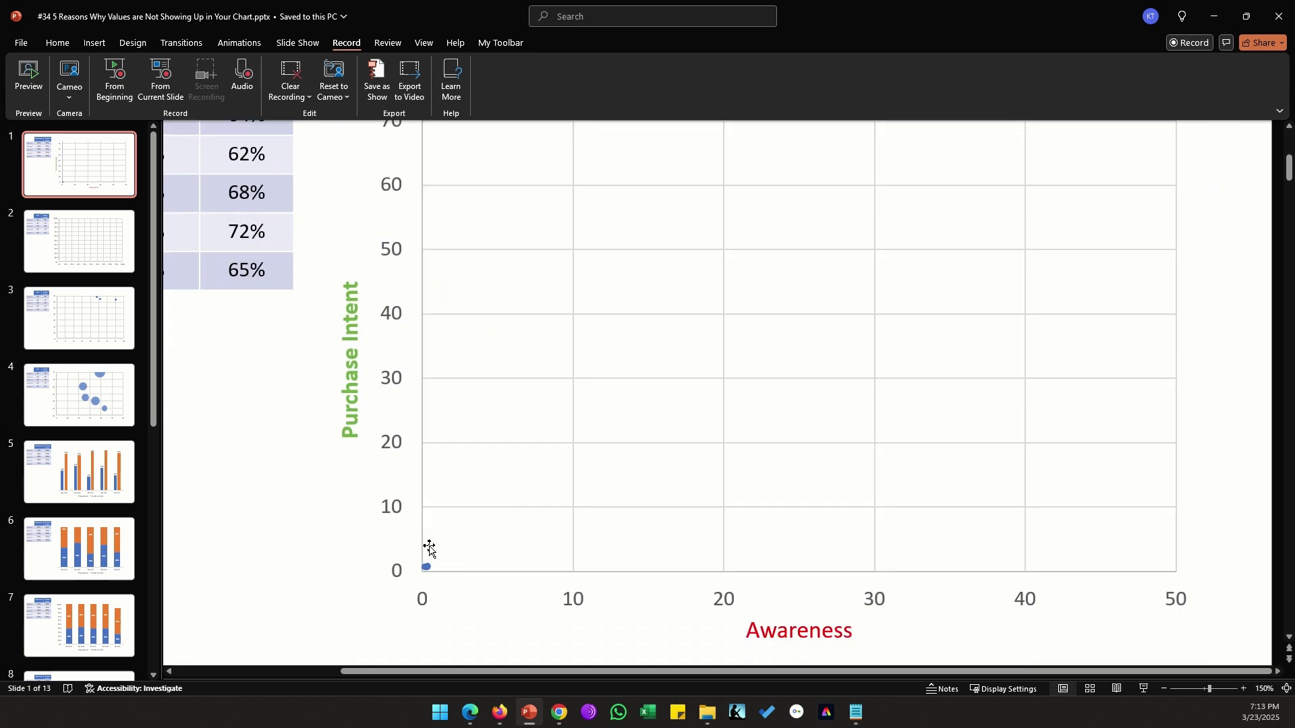
pyautogui.scroll(-4, 274, 439)
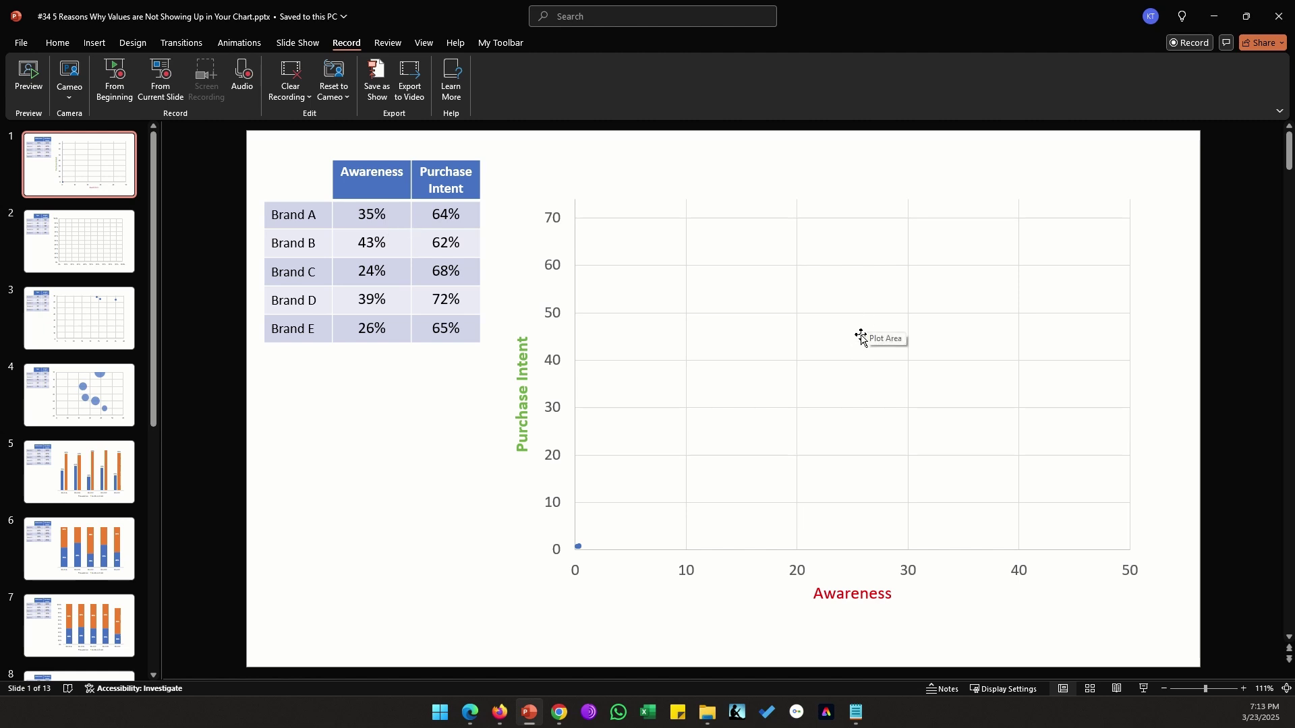
# Step: Set the maximum bound of both the vertical Purchase Intent axis and the horizontal Awareness axis to 1
pyautogui.doubleClick(560, 225)
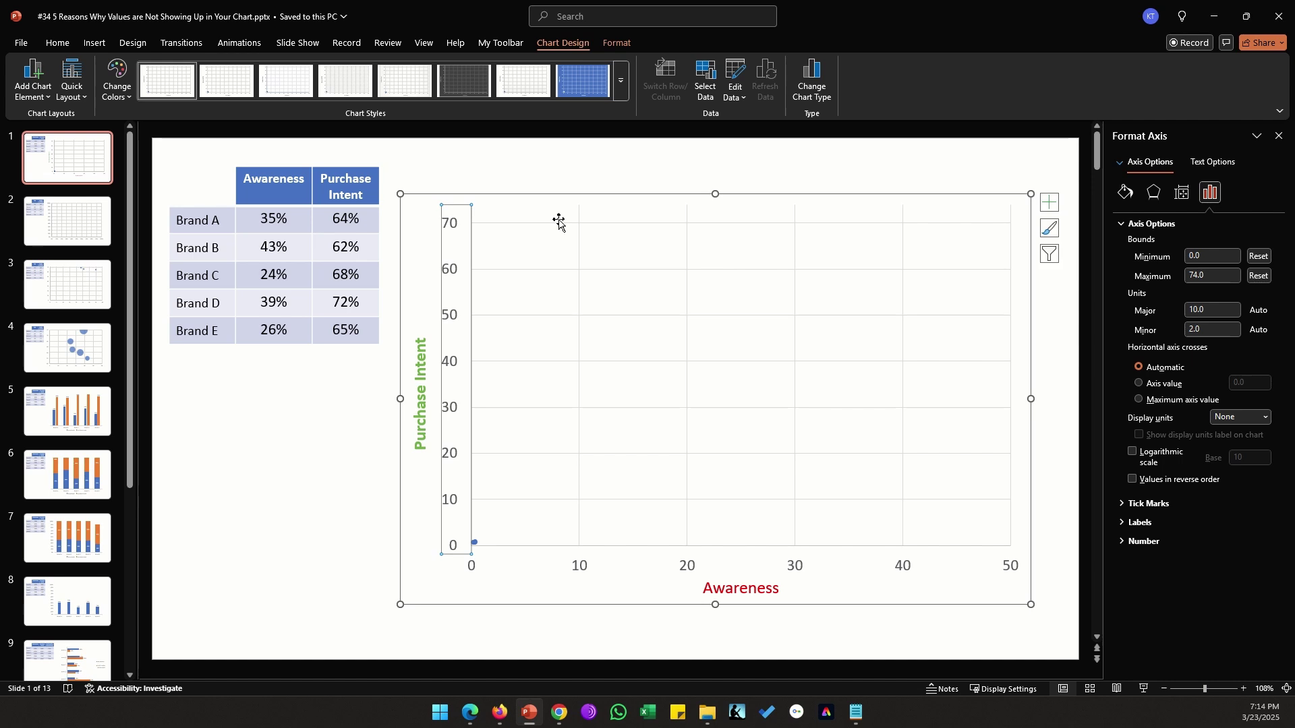
pyautogui.click(1197, 276)
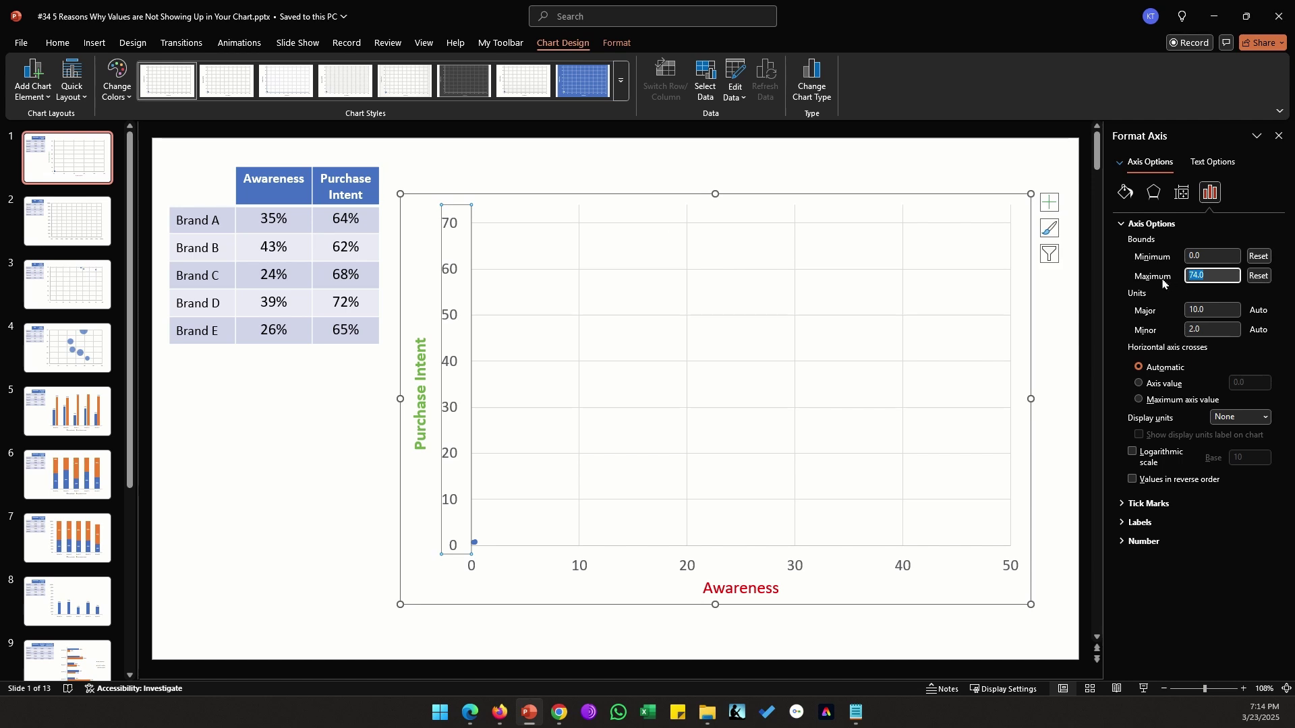
pyautogui.write('1')
pyautogui.click(794, 574)
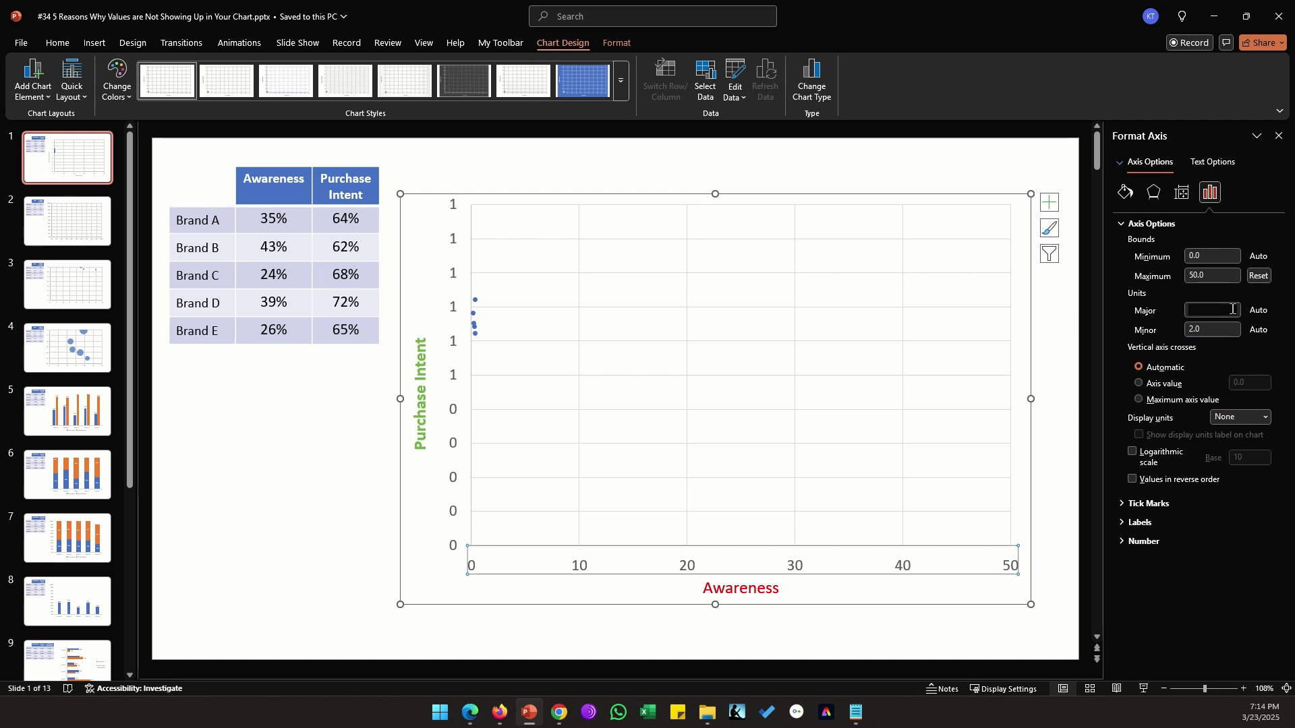
pyautogui.moveTo(1214, 275); pyautogui.dragTo(1177, 275)
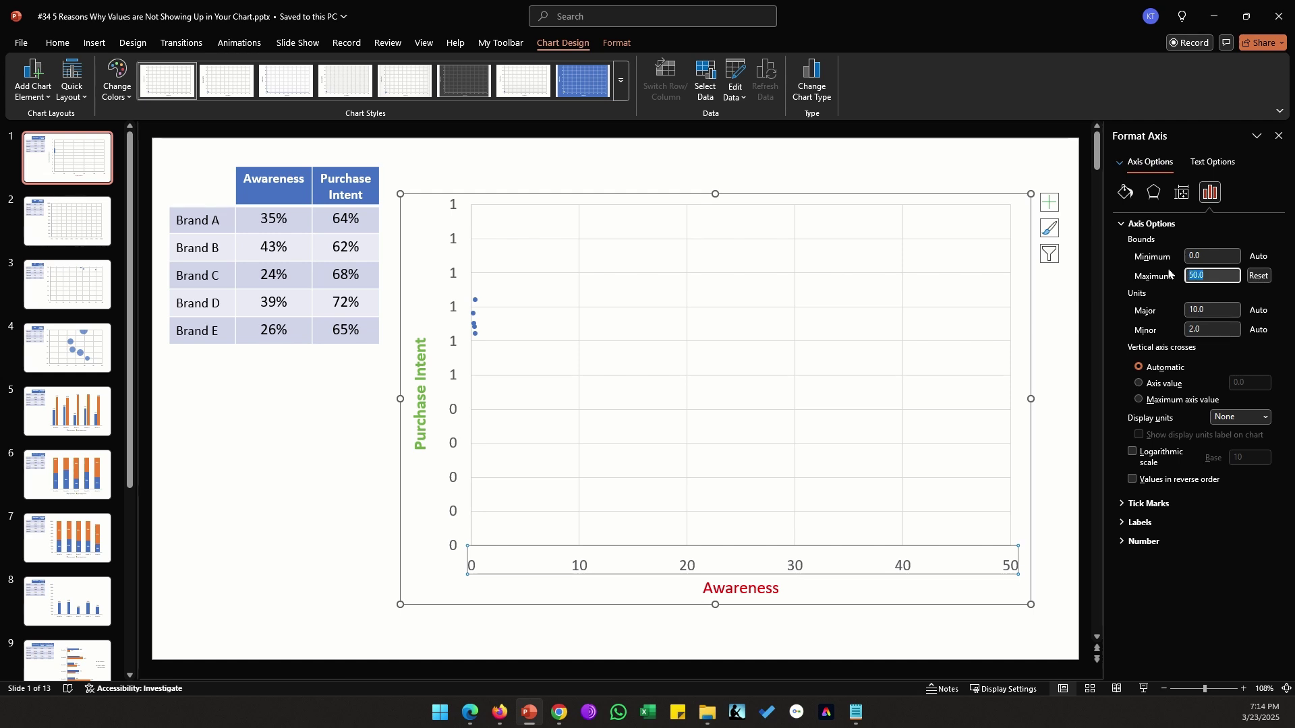
pyautogui.write('1')
pyautogui.press('Return')
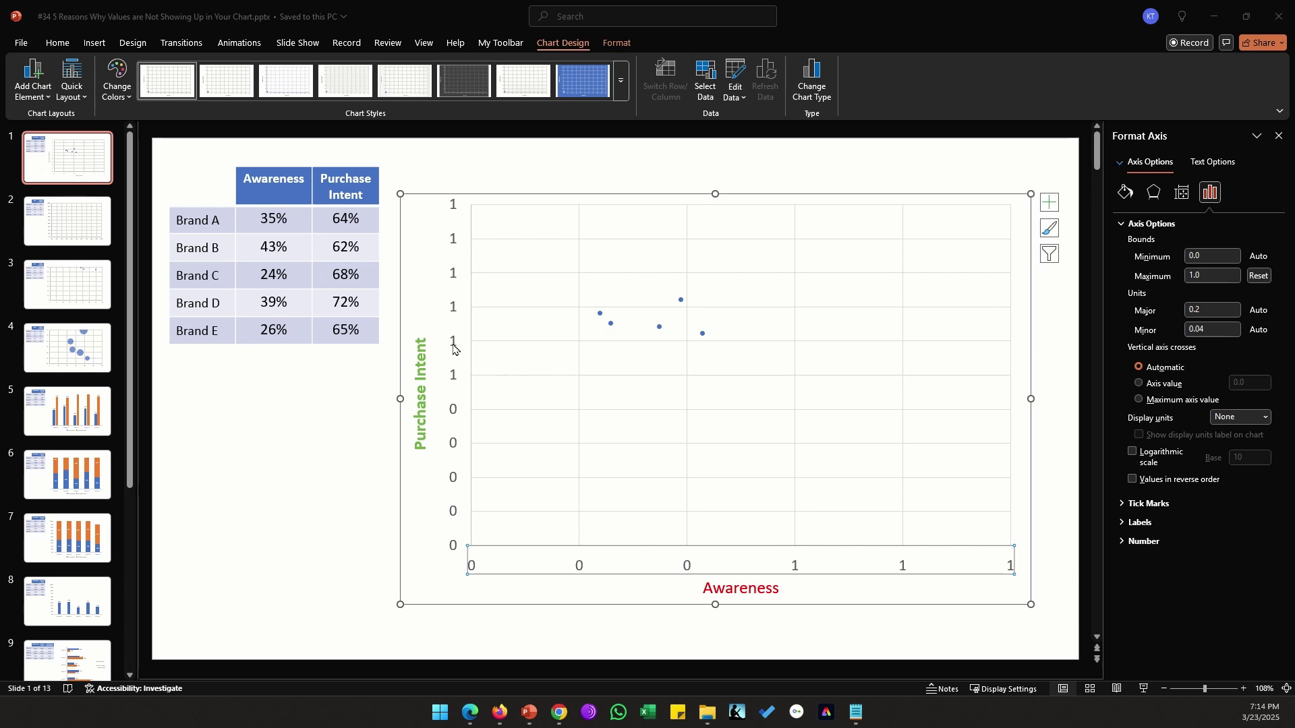
# Step: Change the number format of the Purchase Intent axis and the Awareness axis to Percentage
pyautogui.click(454, 279)
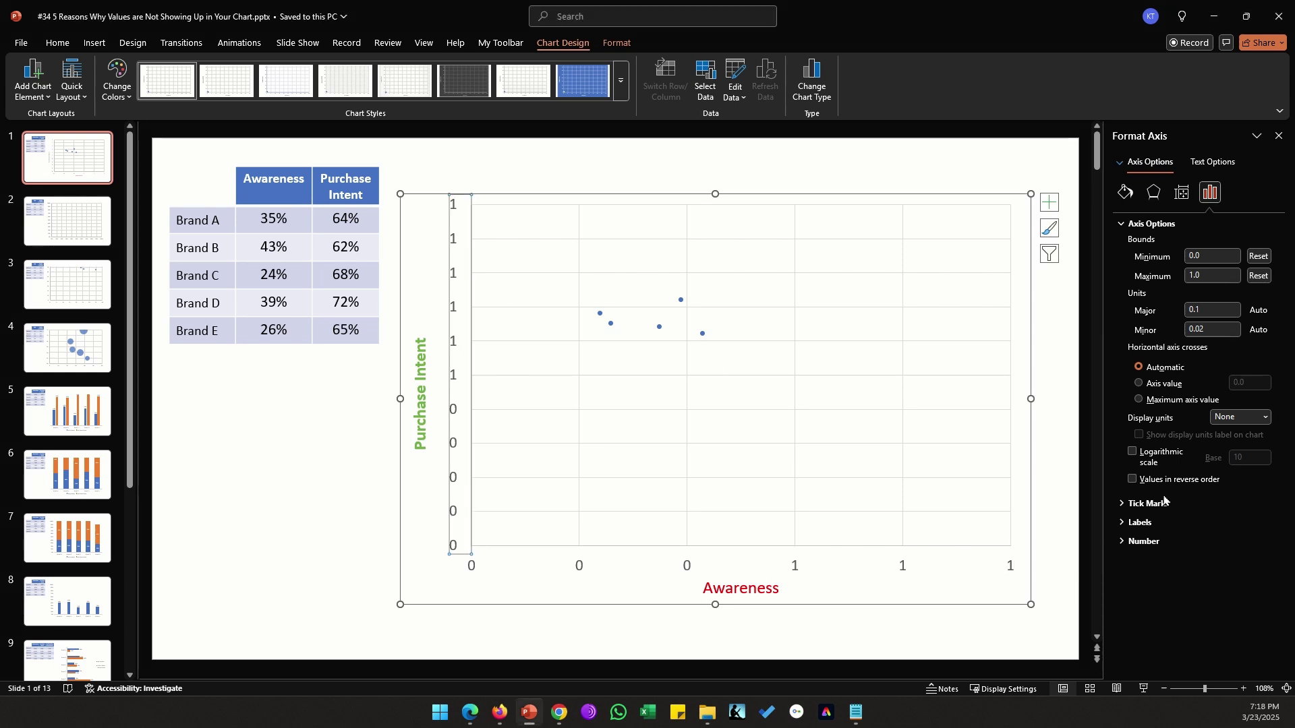
pyautogui.click(1158, 543)
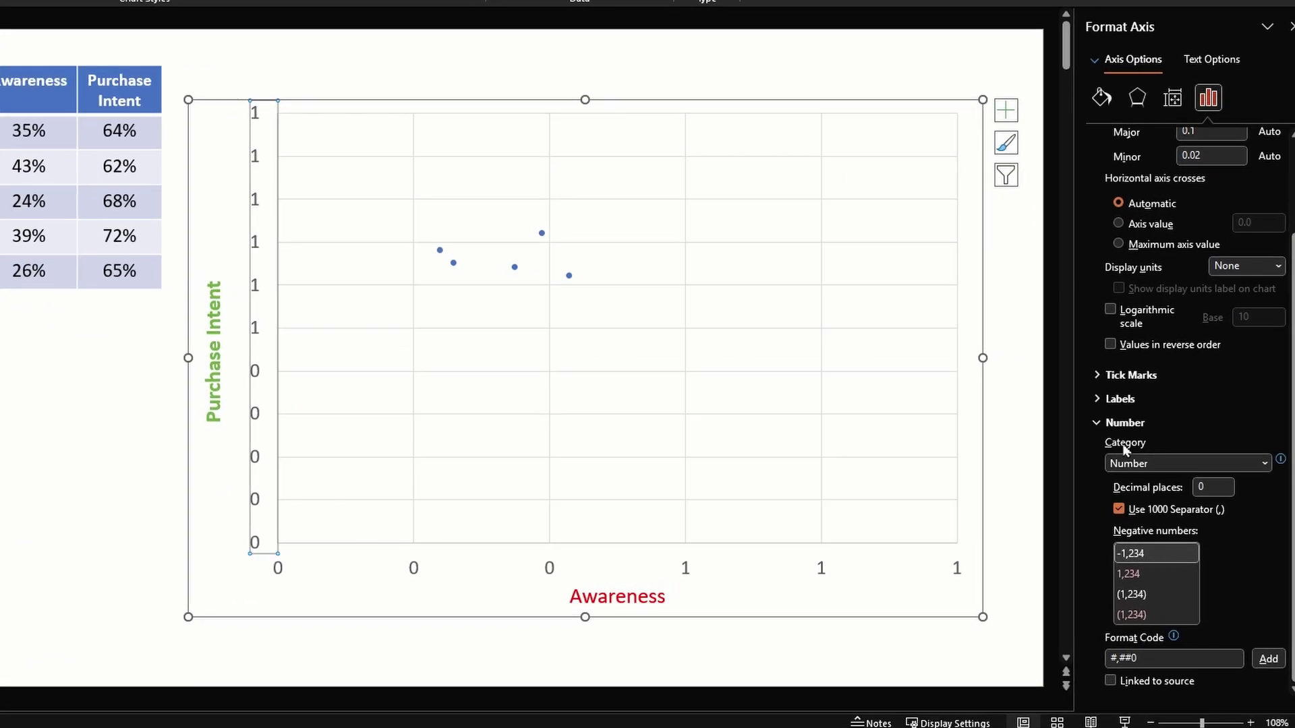
pyautogui.click(1183, 463)
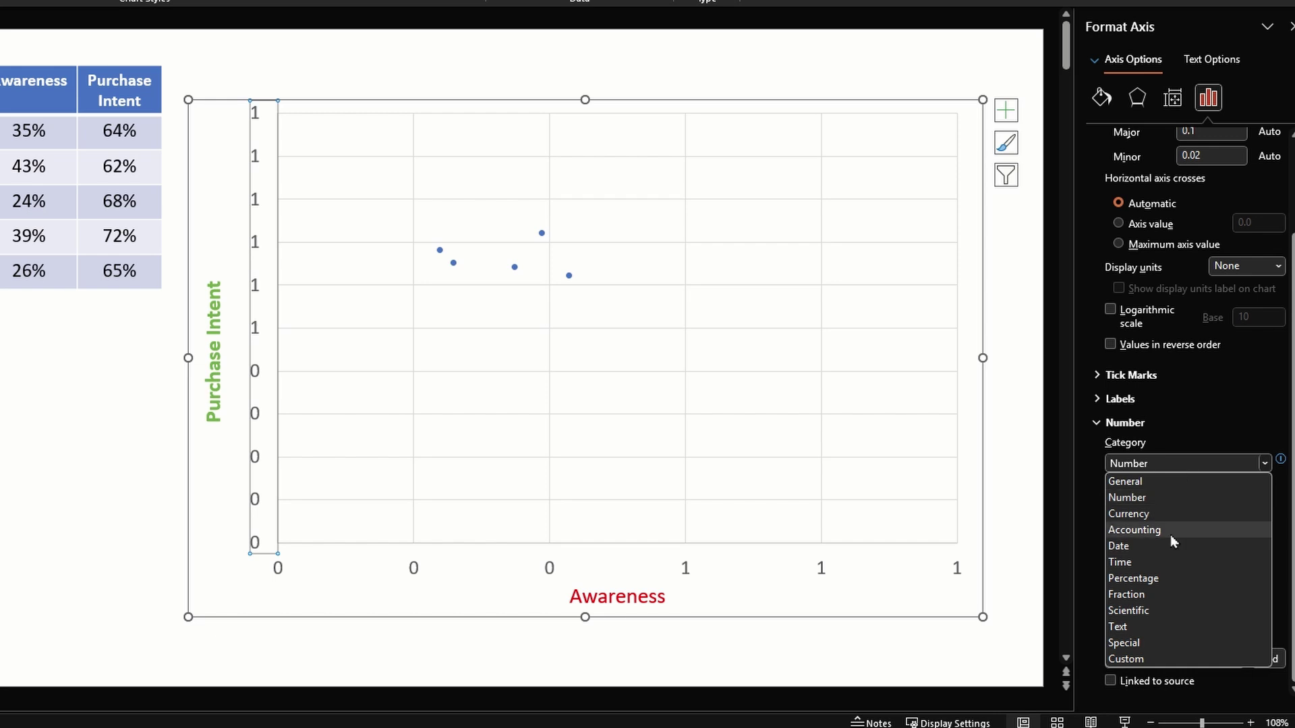
pyautogui.click(1164, 579)
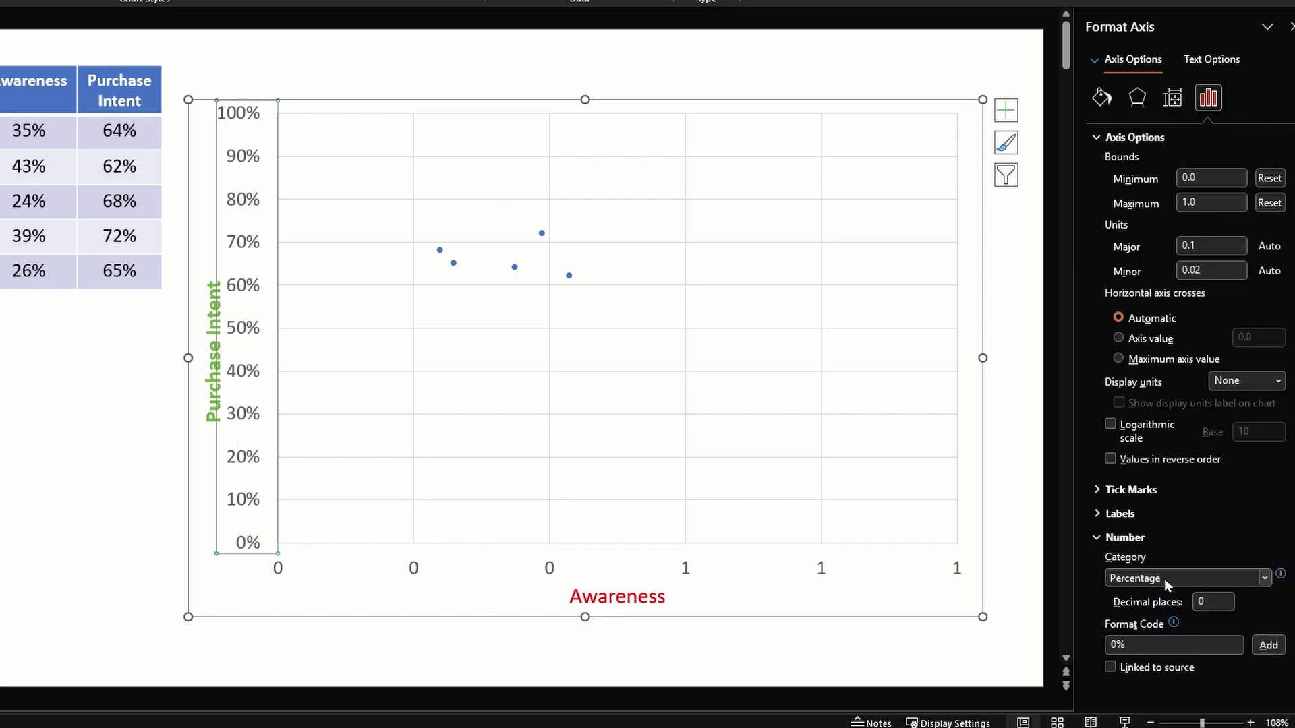
pyautogui.click(686, 571)
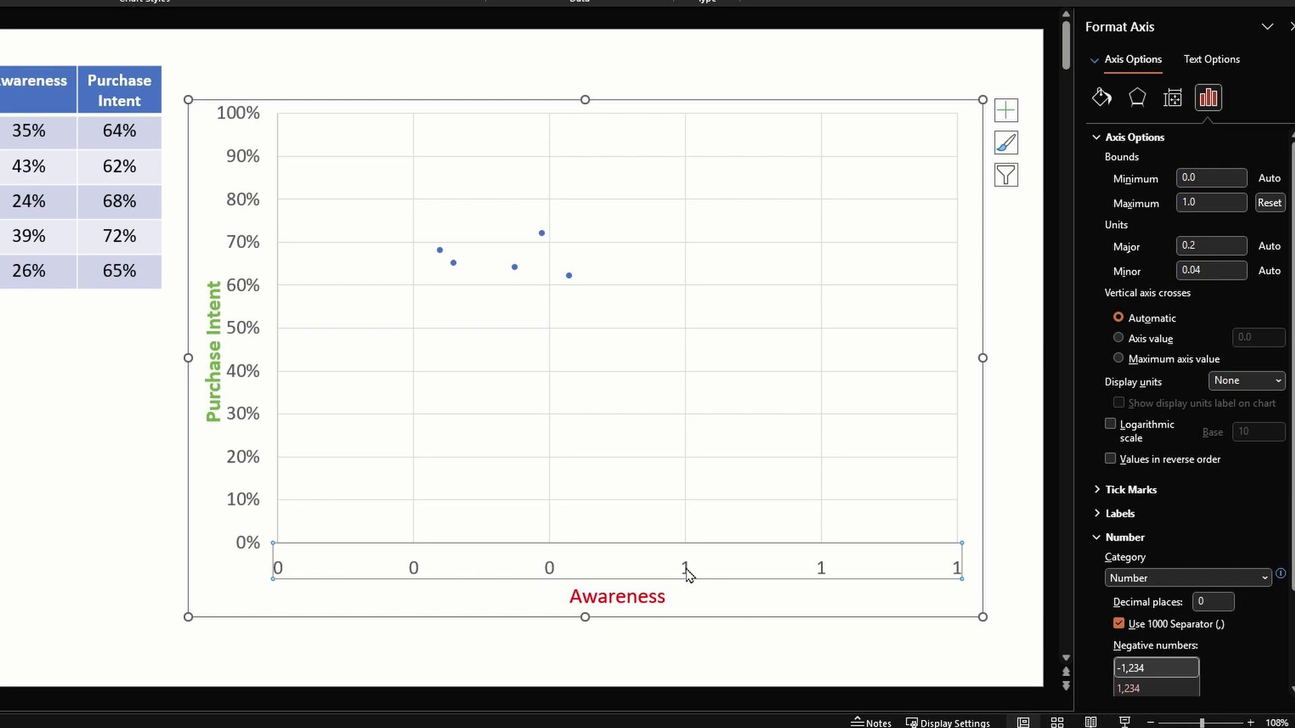
pyautogui.scroll(-3, 1155, 512)
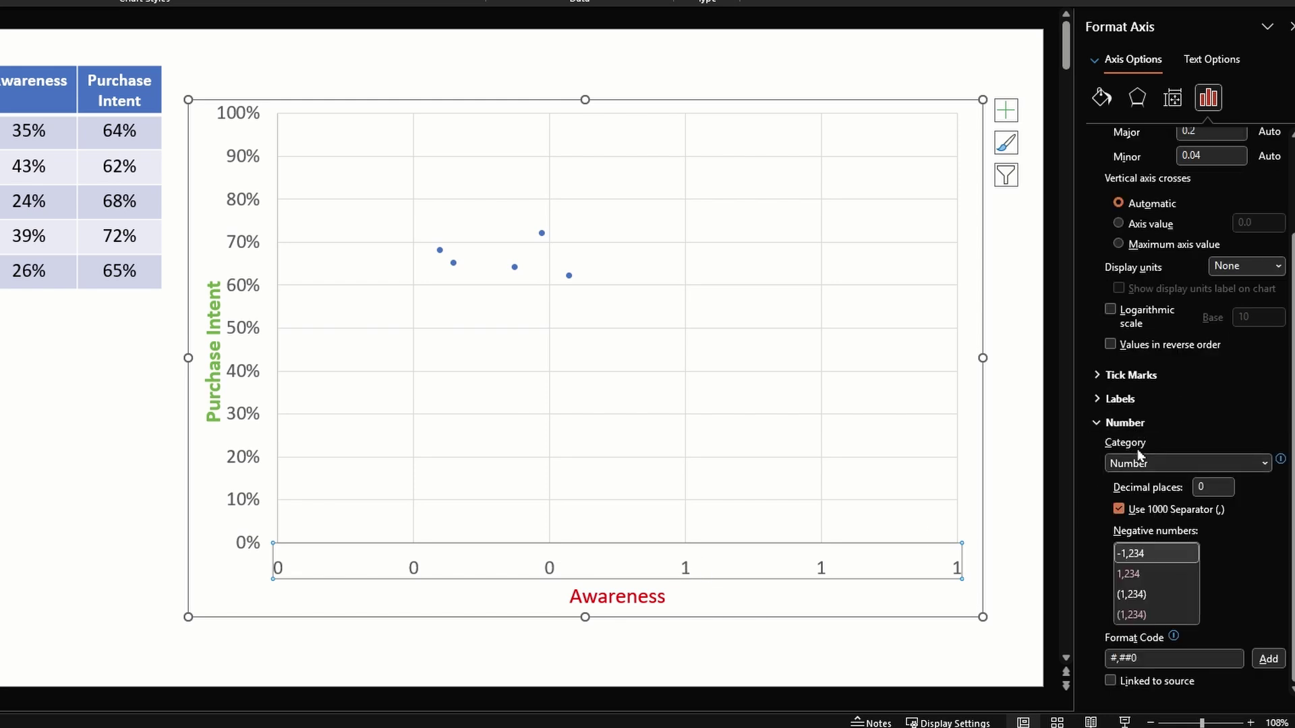
pyautogui.click(1142, 465)
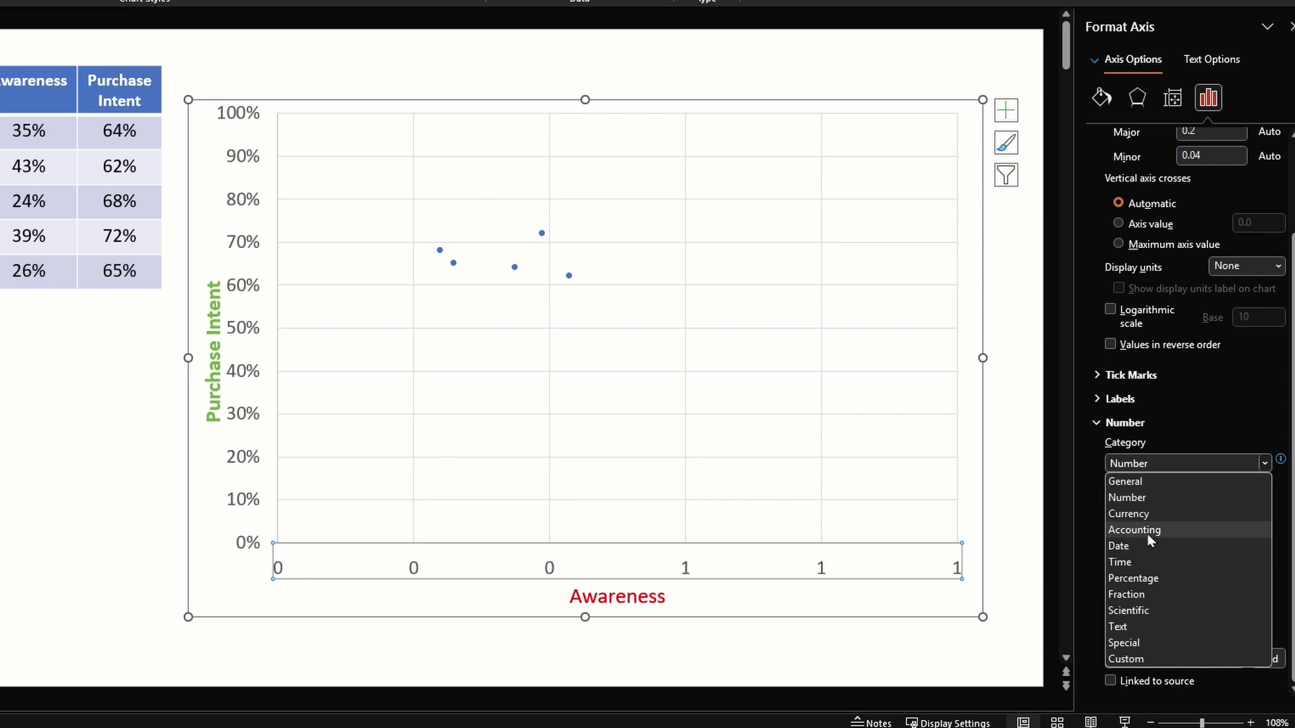
pyautogui.click(1149, 580)
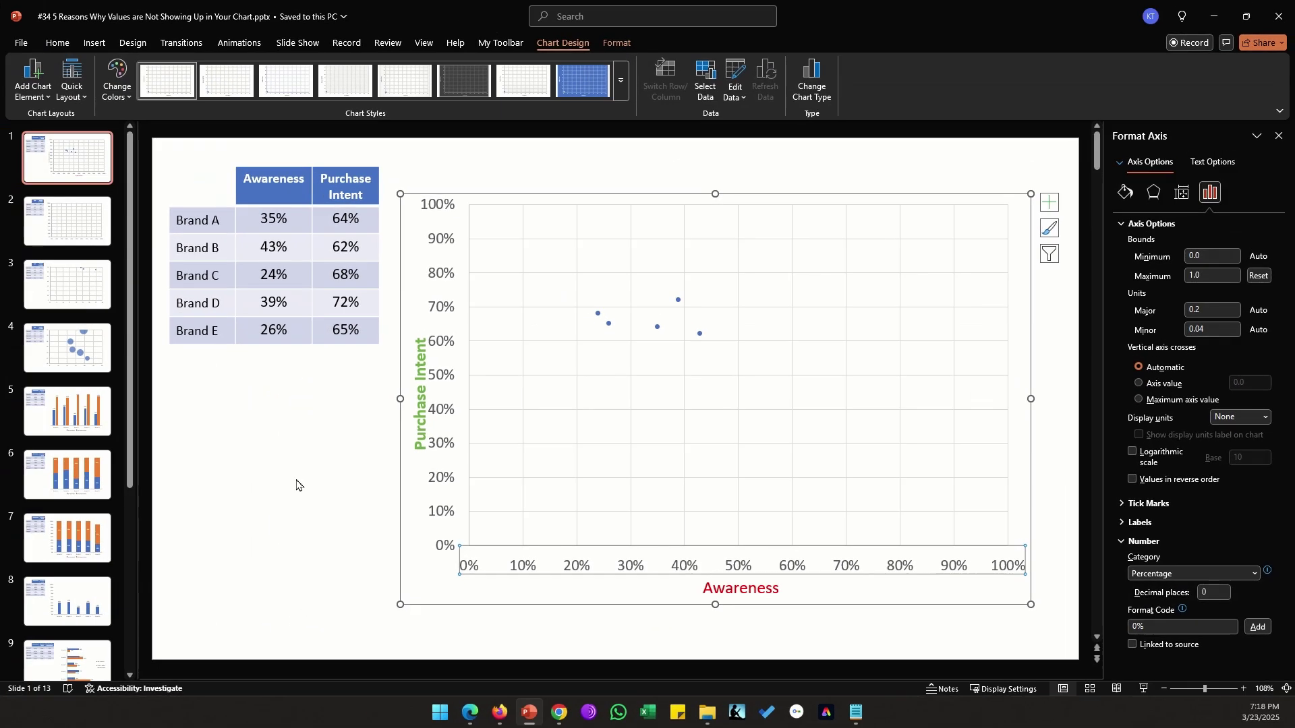
pyautogui.click(59, 465)
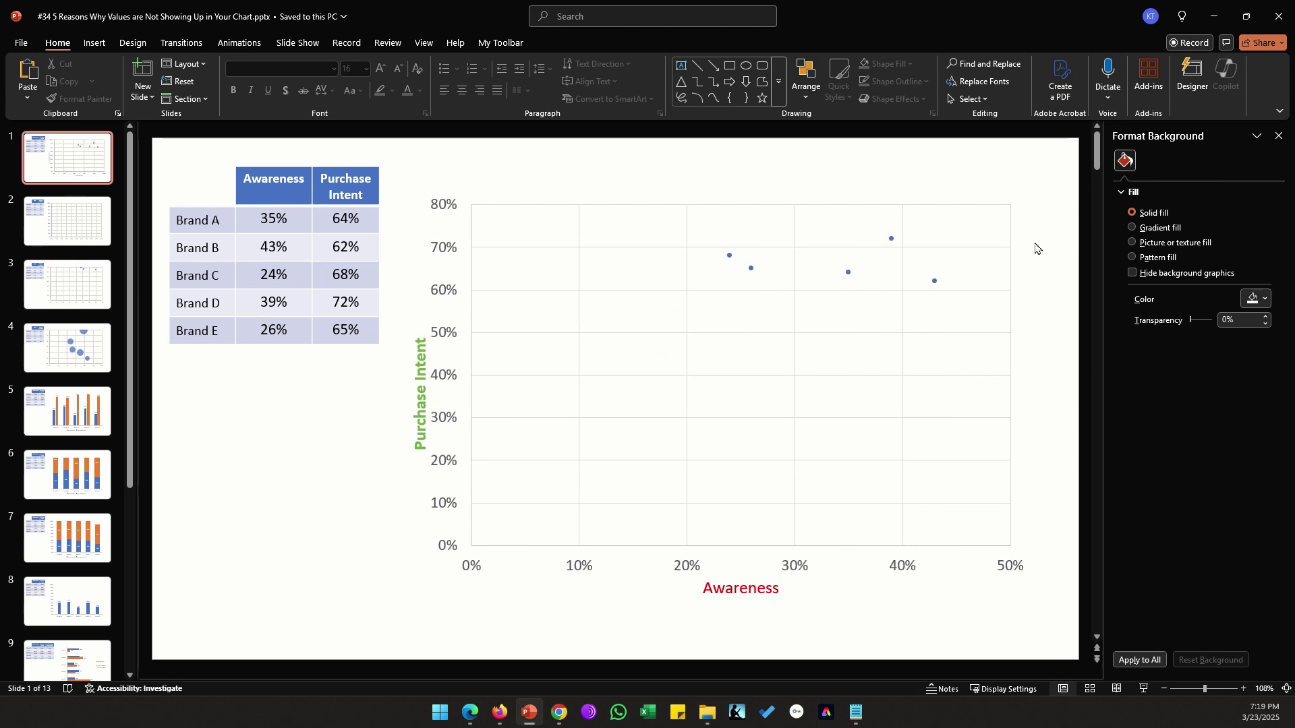
# Step: Go to slide 2 and check the data sheet behind its age and height chart
pyautogui.scroll(-1, 1037, 248)
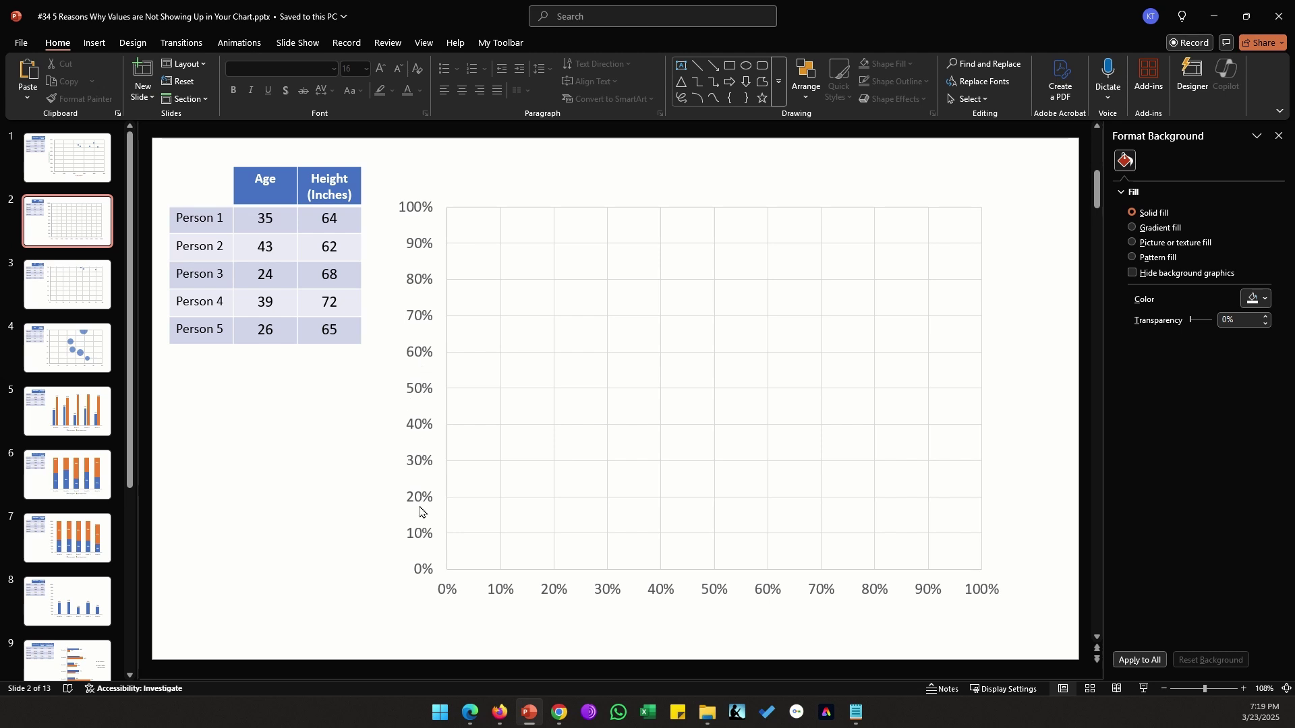
pyautogui.rightClick(612, 333)
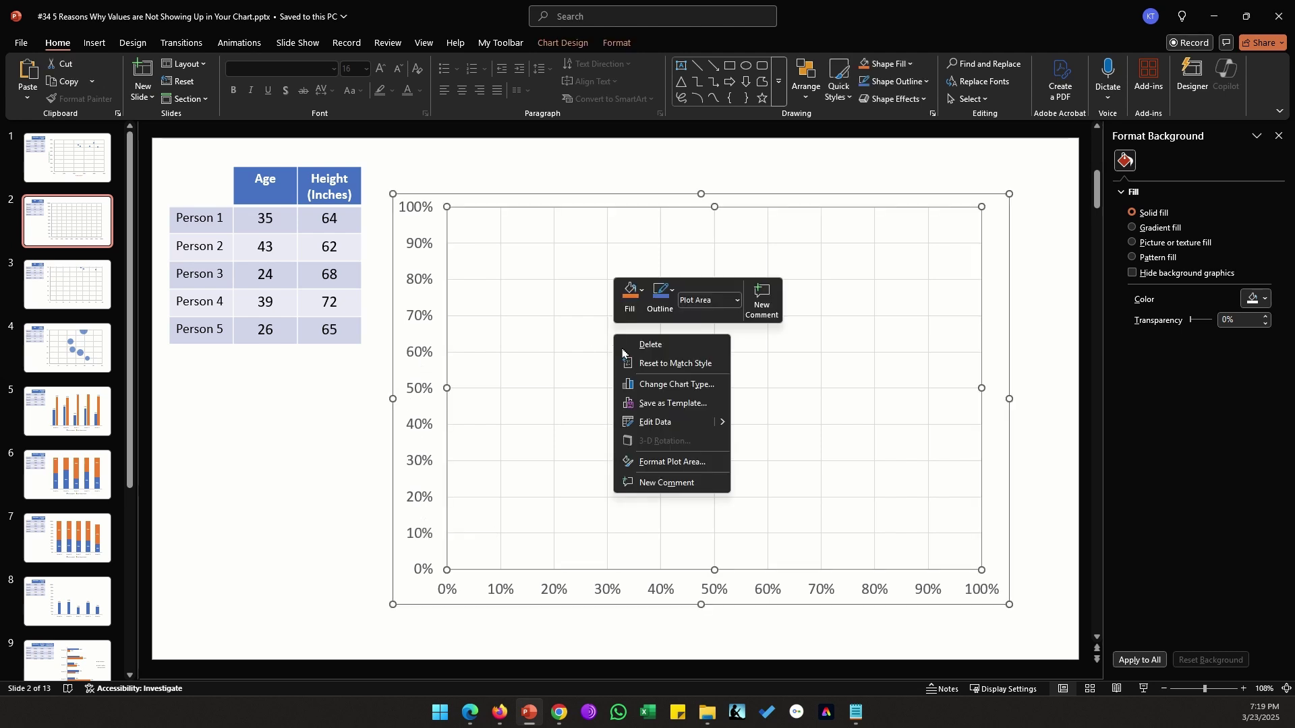
pyautogui.click(663, 423)
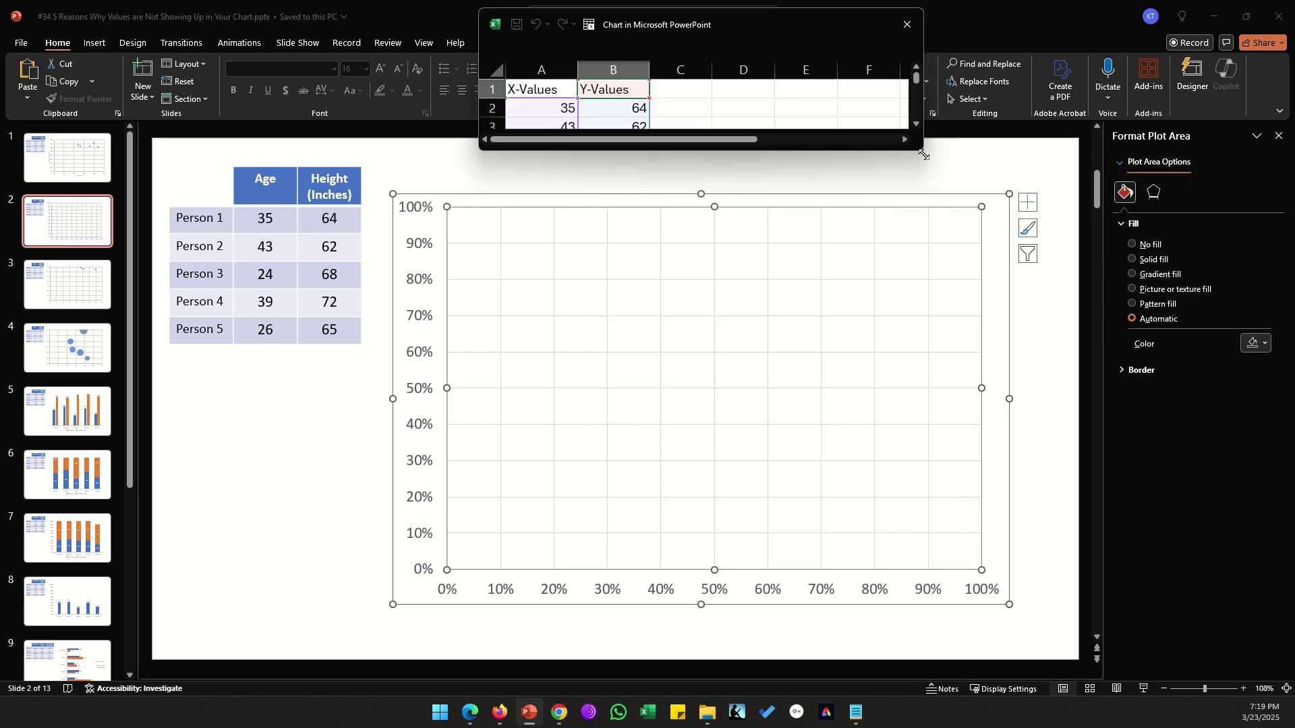
pyautogui.click(378, 215)
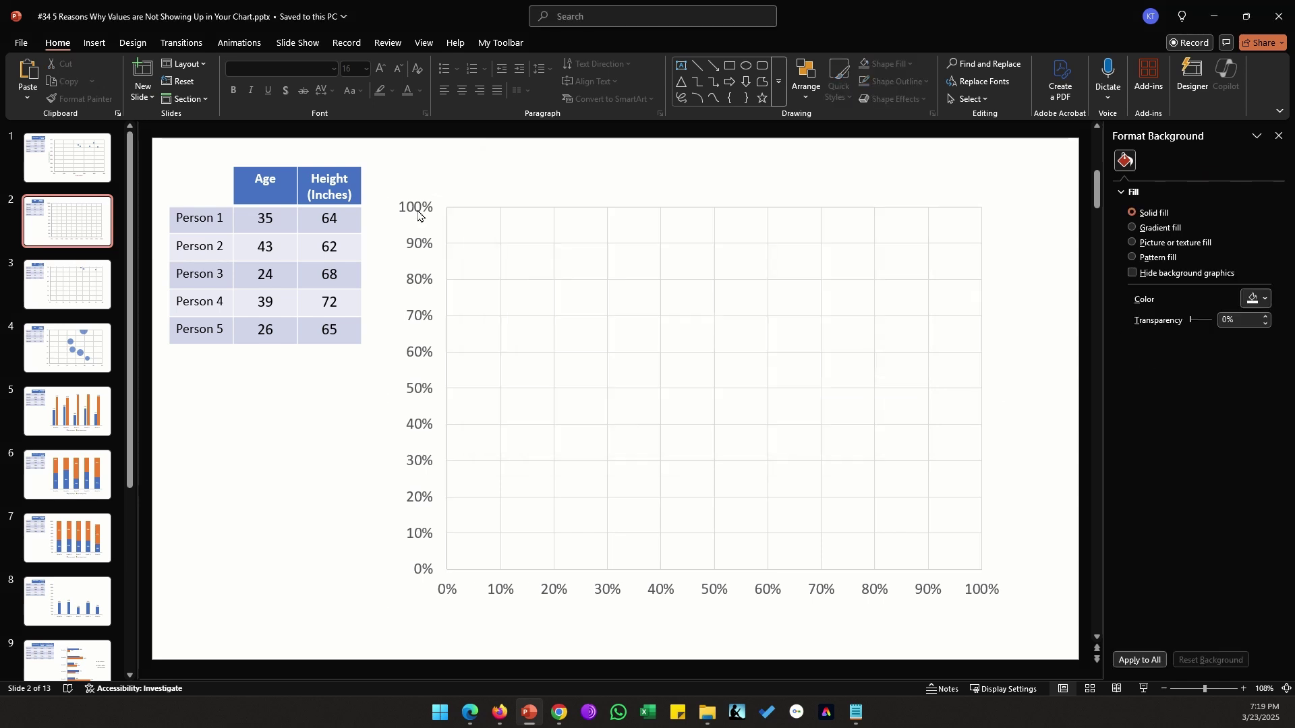
# Step: Change the number format of the slide 2 chart's vertical and horizontal axes to Number
pyautogui.click(418, 216)
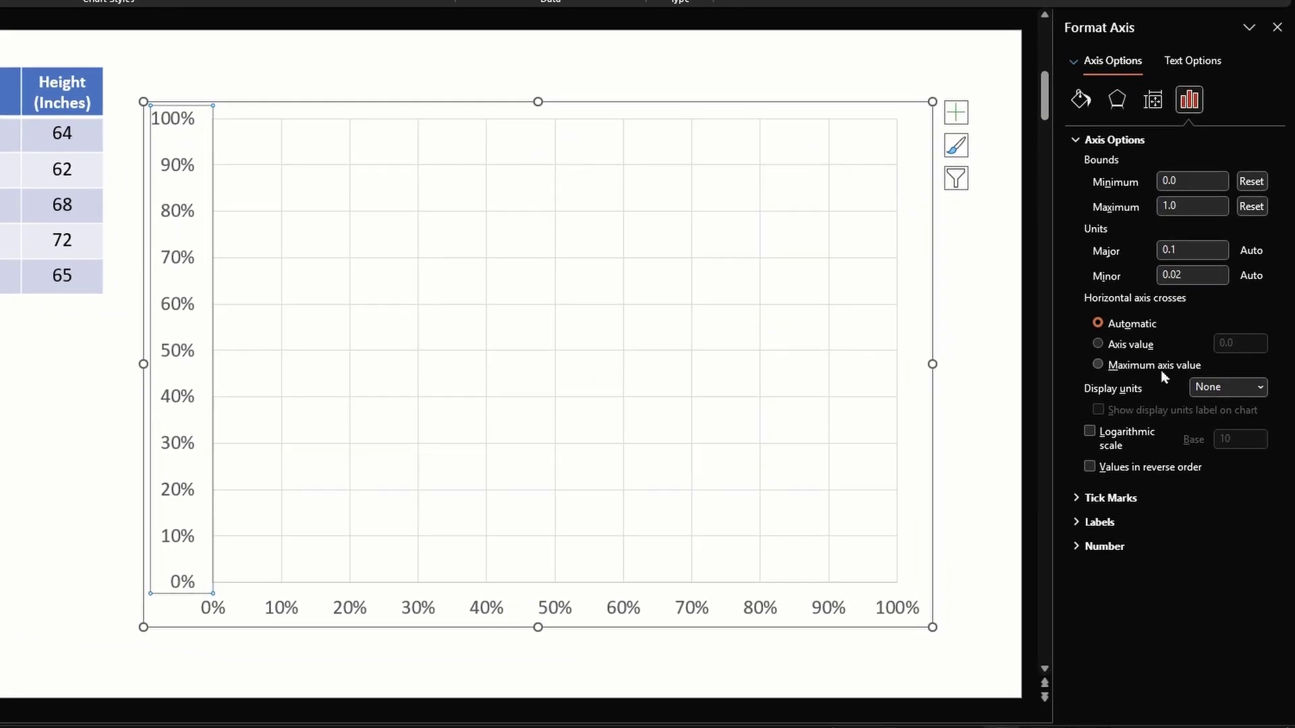
pyautogui.click(1120, 547)
pyautogui.click(1157, 590)
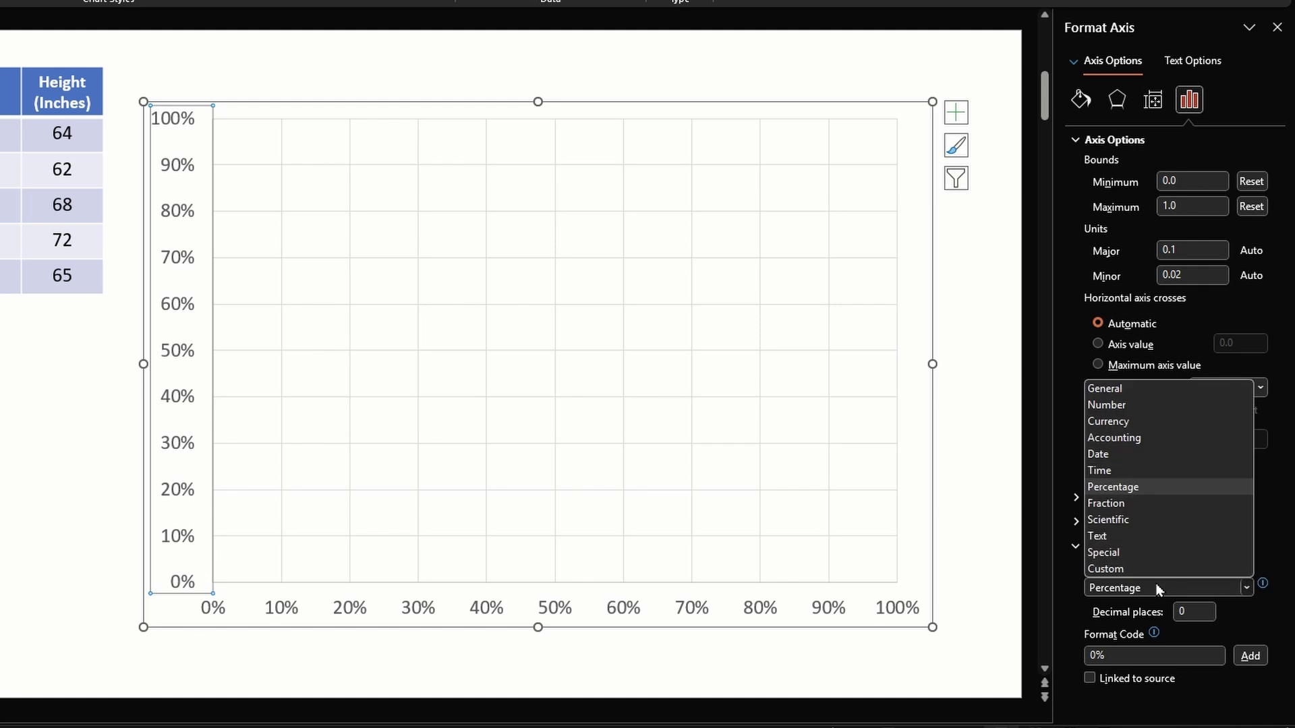
pyautogui.click(1143, 411)
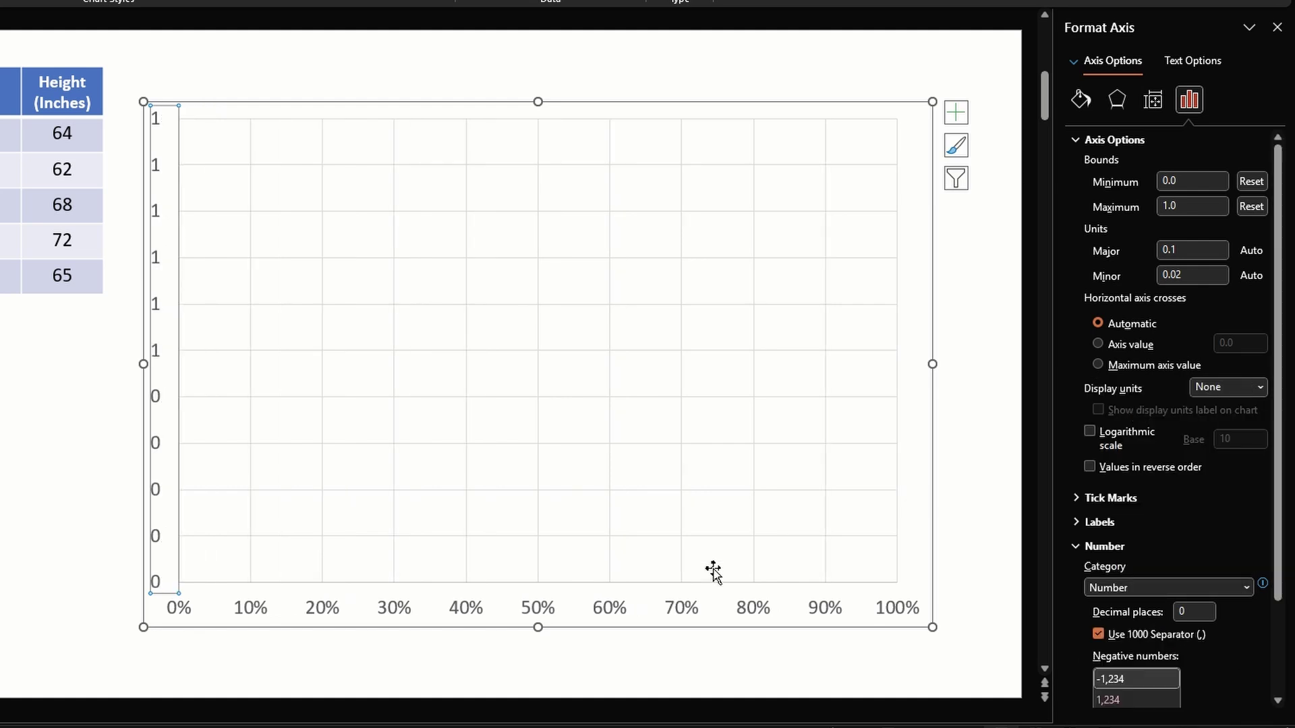
pyautogui.click(685, 610)
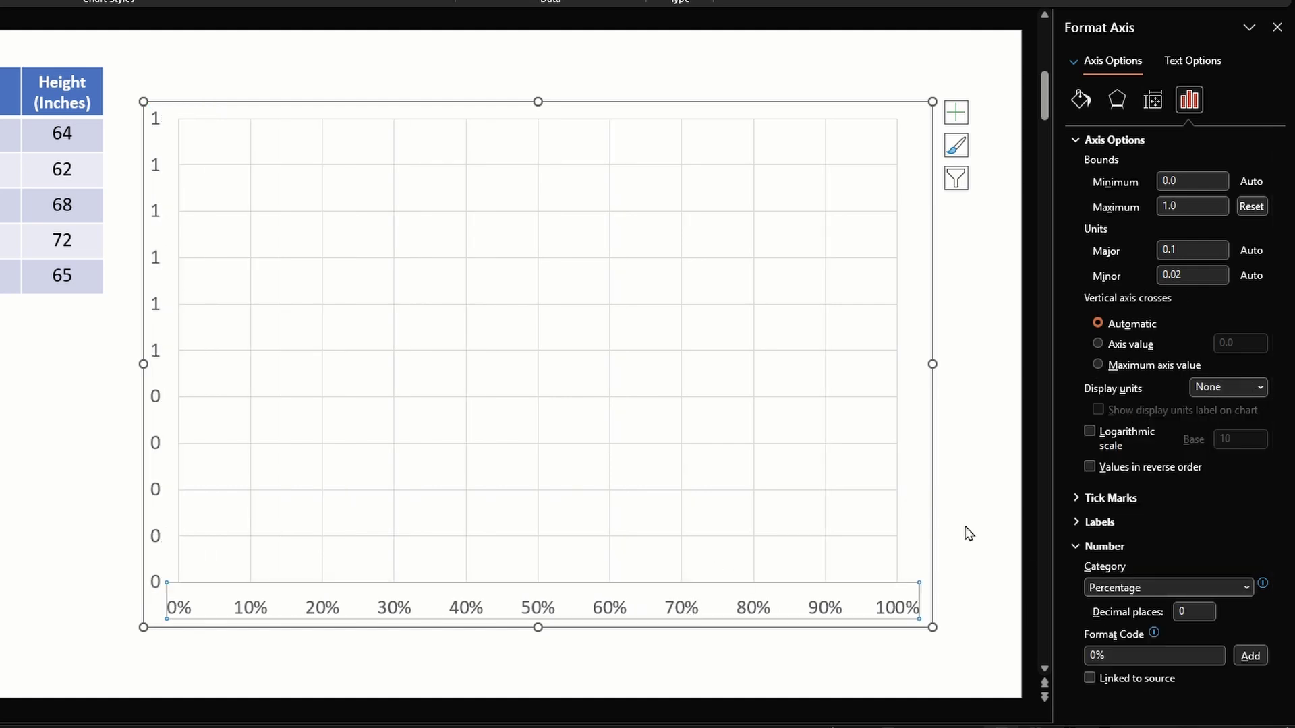
pyautogui.click(1156, 588)
pyautogui.click(1147, 405)
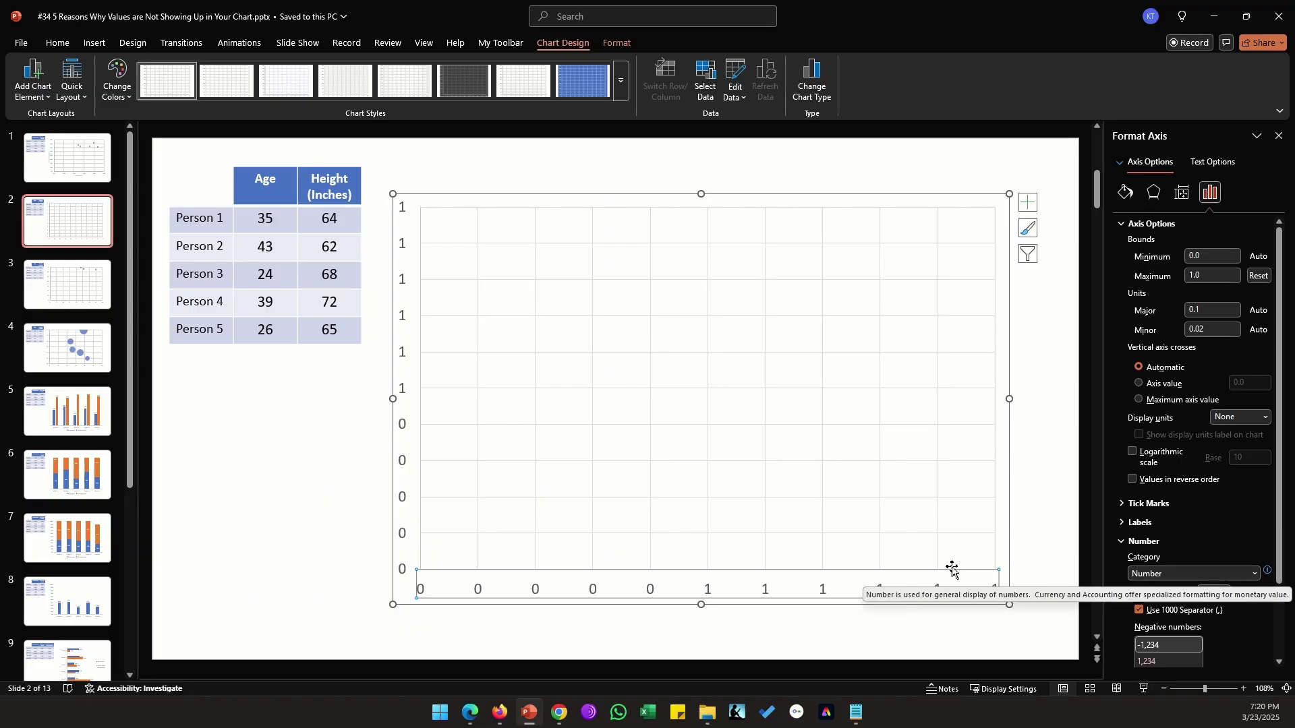
# Step: Set the maximum bound of the slide 2 chart's vertical axis to 80
pyautogui.click(404, 321)
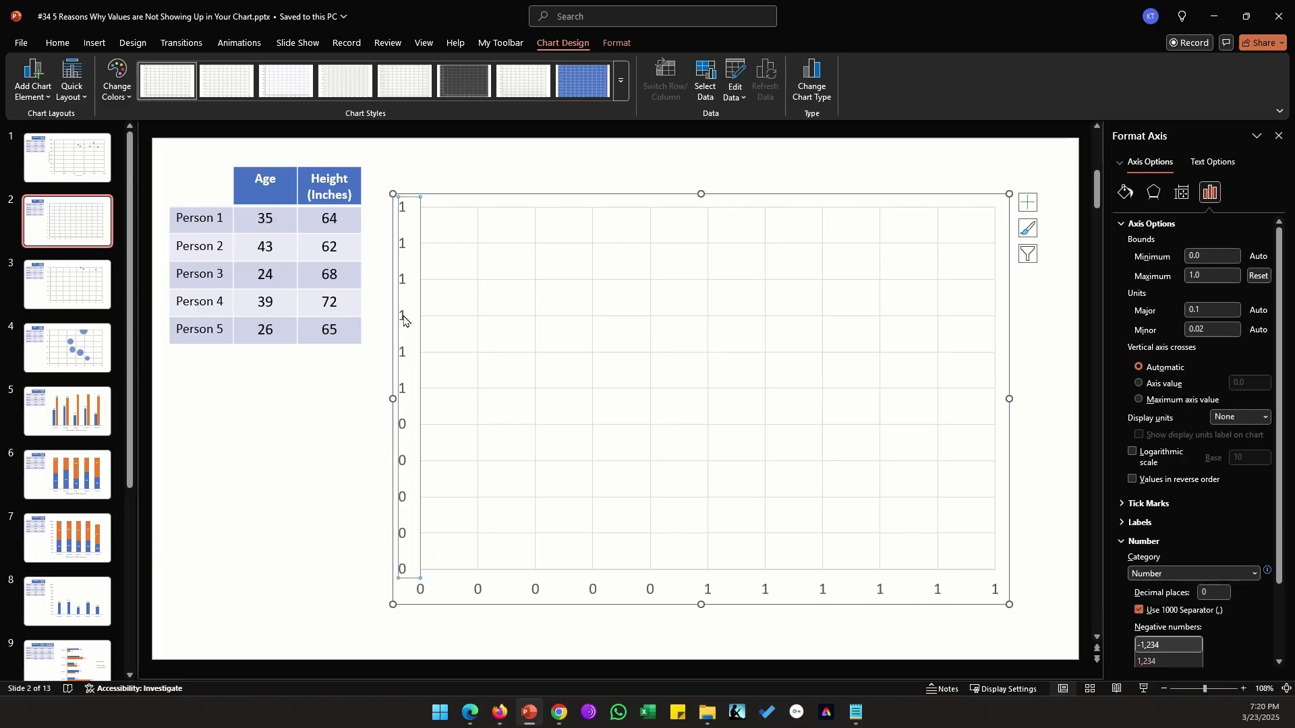
pyautogui.click(1217, 281)
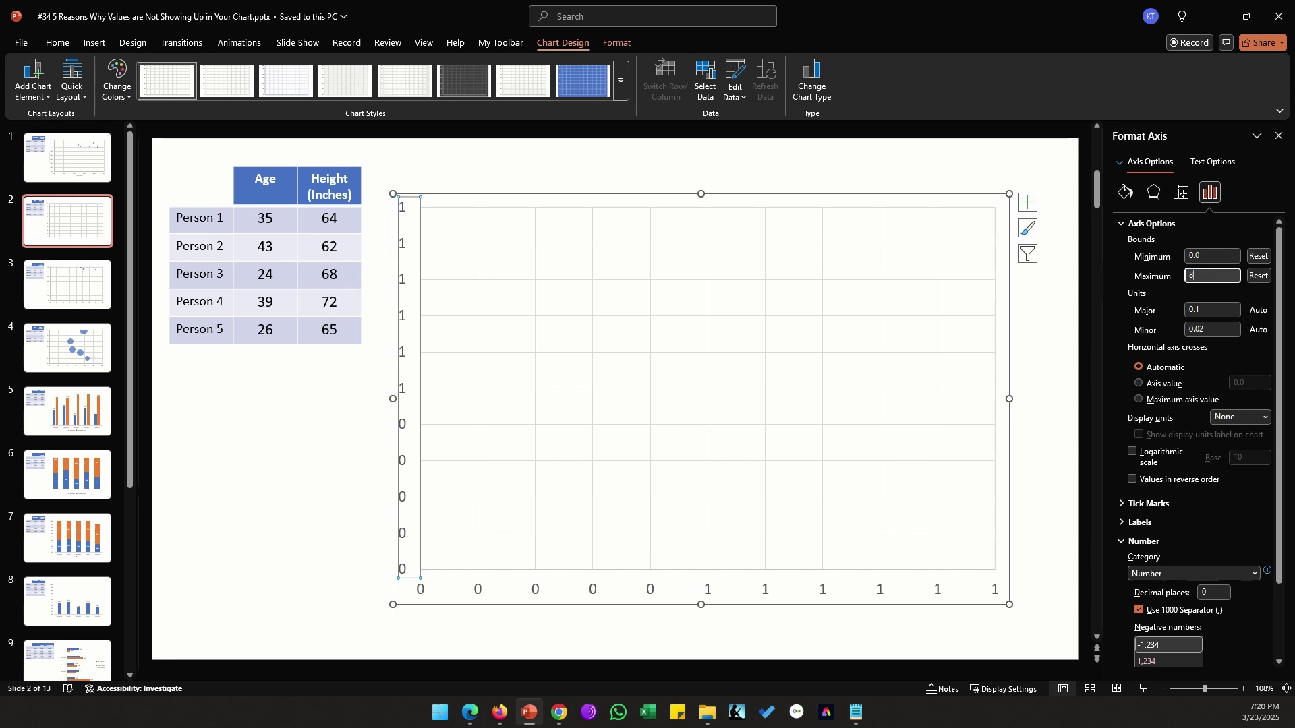
pyautogui.press('Return')
# Step: Set the maximum bound of the horizontal axis on slide 2's age and height chart to 50
pyautogui.click(881, 589)
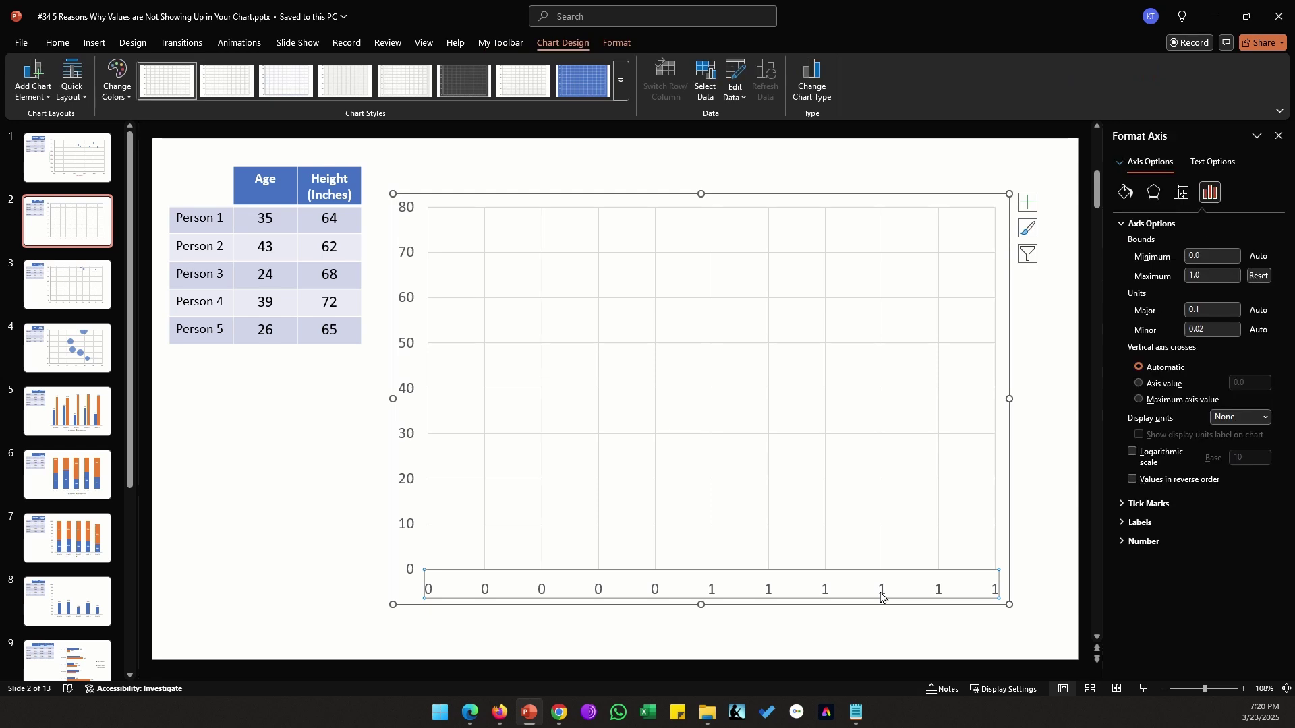
pyautogui.click(1193, 276)
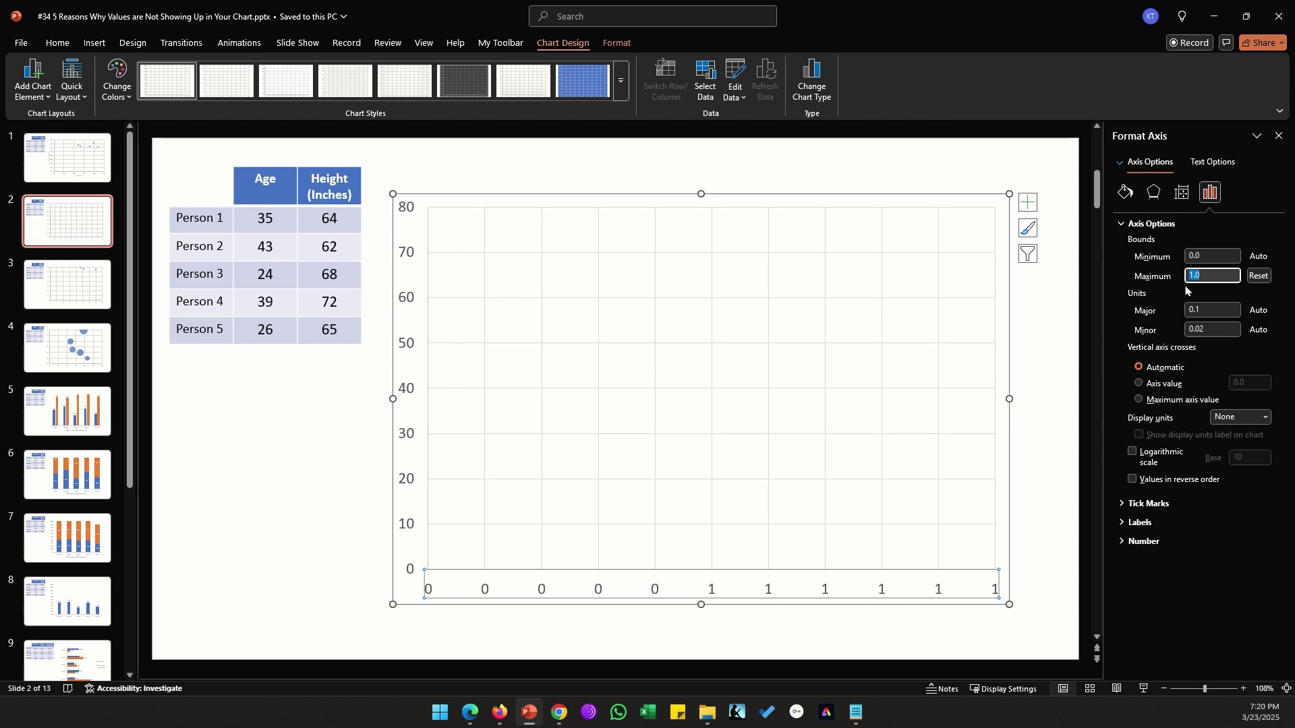
pyautogui.write('50')
pyautogui.press('Return')
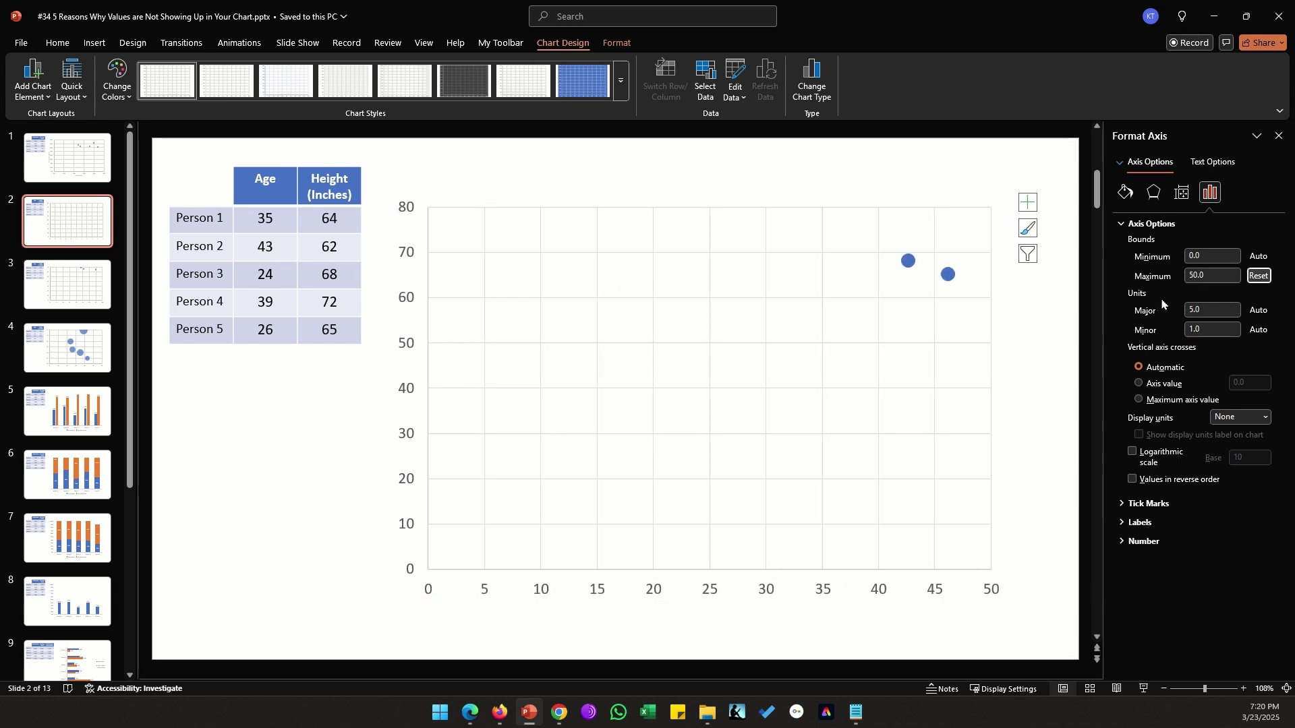
pyautogui.click(396, 385)
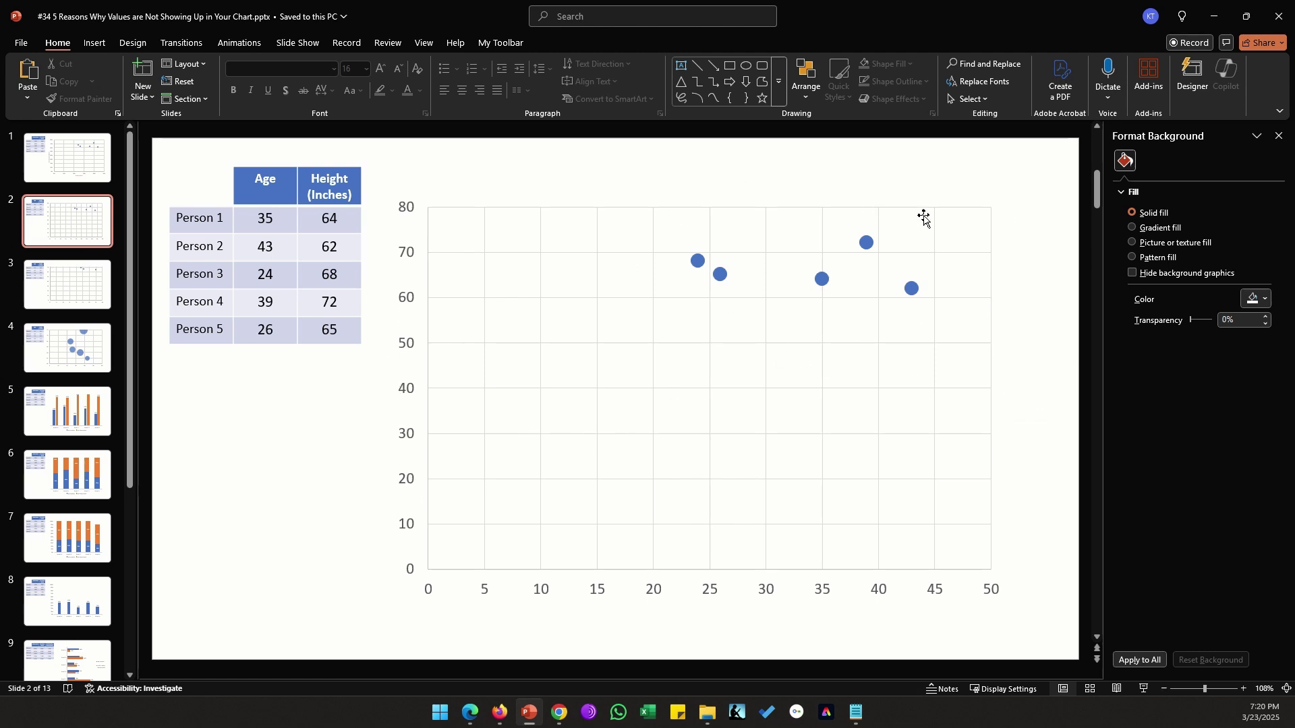
# Step: Go to slide 3 and set the maximum bound of its scatter chart's vertical axis to 75
pyautogui.scroll(-1, 1032, 364)
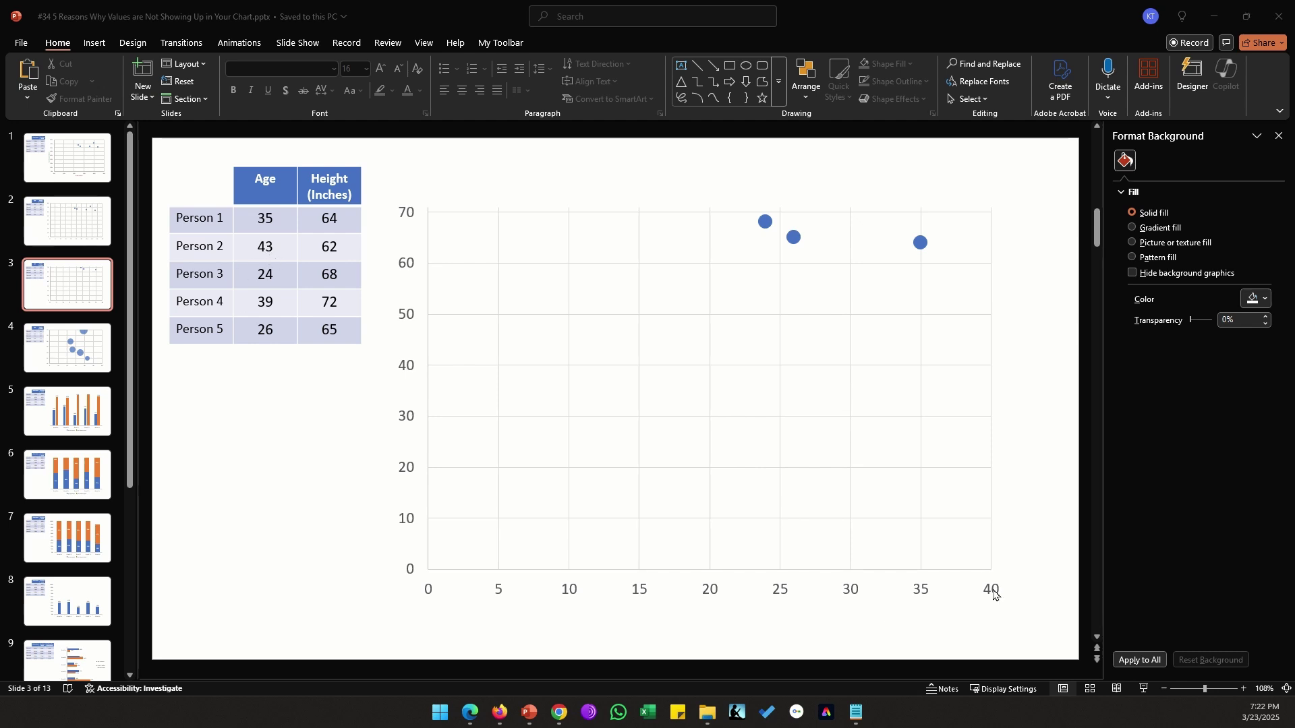
pyautogui.doubleClick(414, 218)
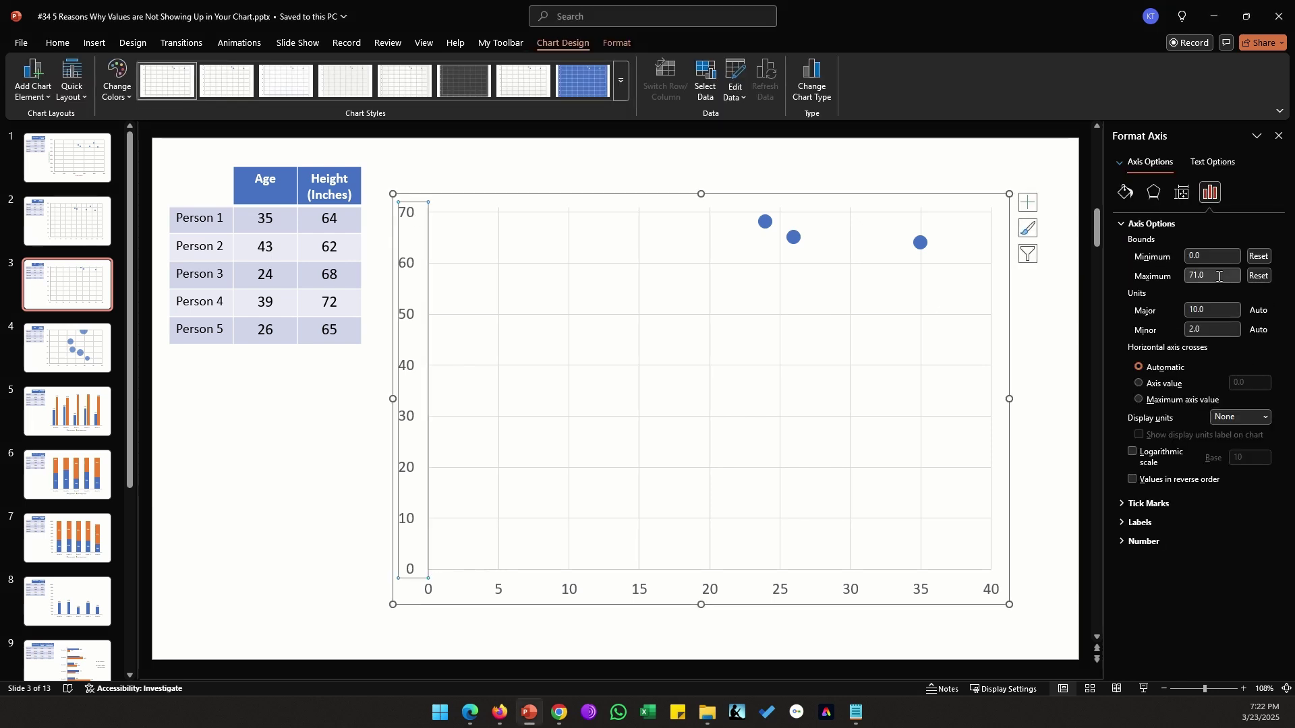
pyautogui.moveTo(1219, 276); pyautogui.dragTo(1157, 281)
pyautogui.write('75')
pyautogui.press('Return')
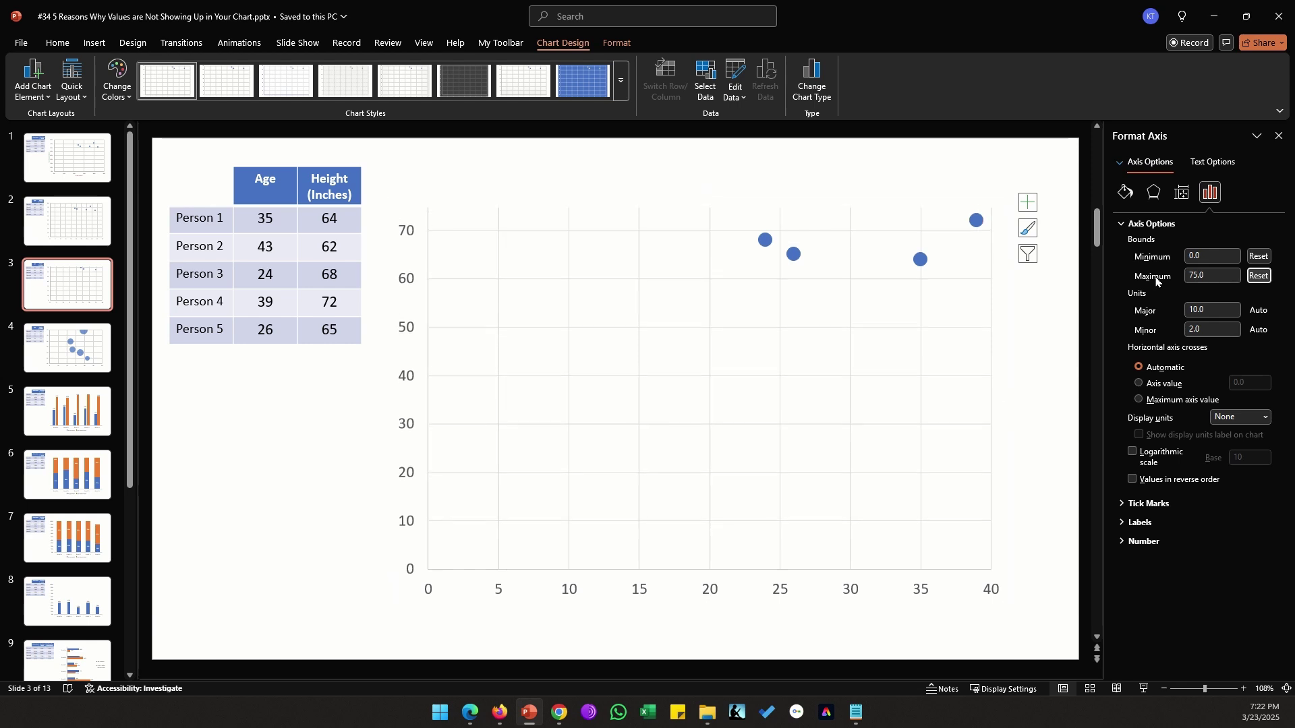
# Step: Set the maximum bound of the slide 3 scatter chart's horizontal axis to 45
pyautogui.click(994, 591)
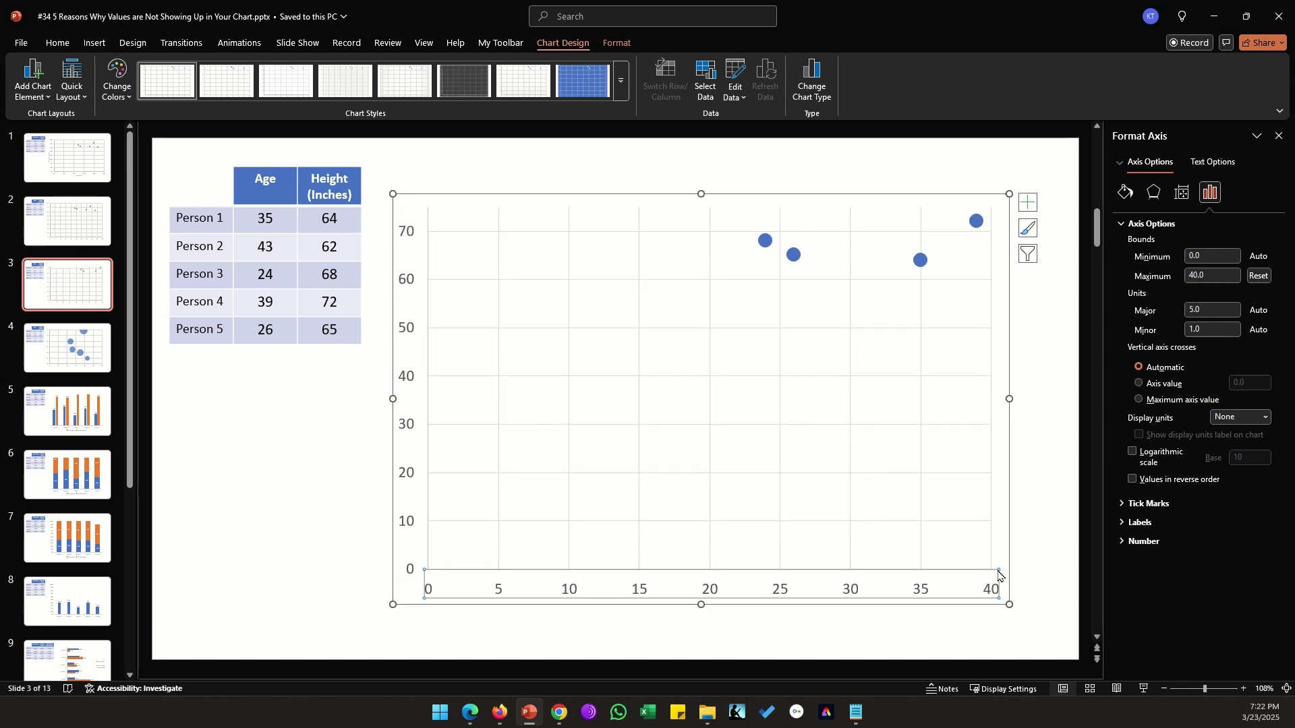
pyautogui.moveTo(1225, 276); pyautogui.dragTo(1146, 270)
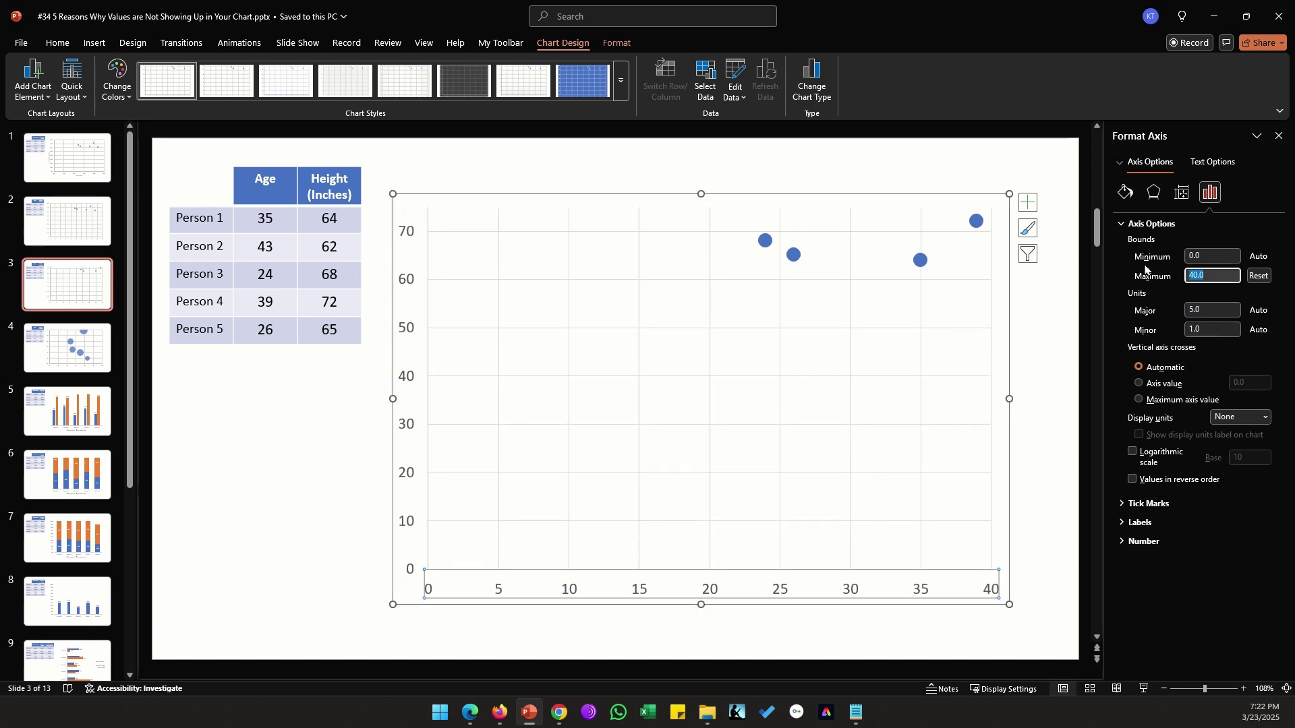
pyautogui.write('45')
pyautogui.press('Return')
pyautogui.click(1048, 420)
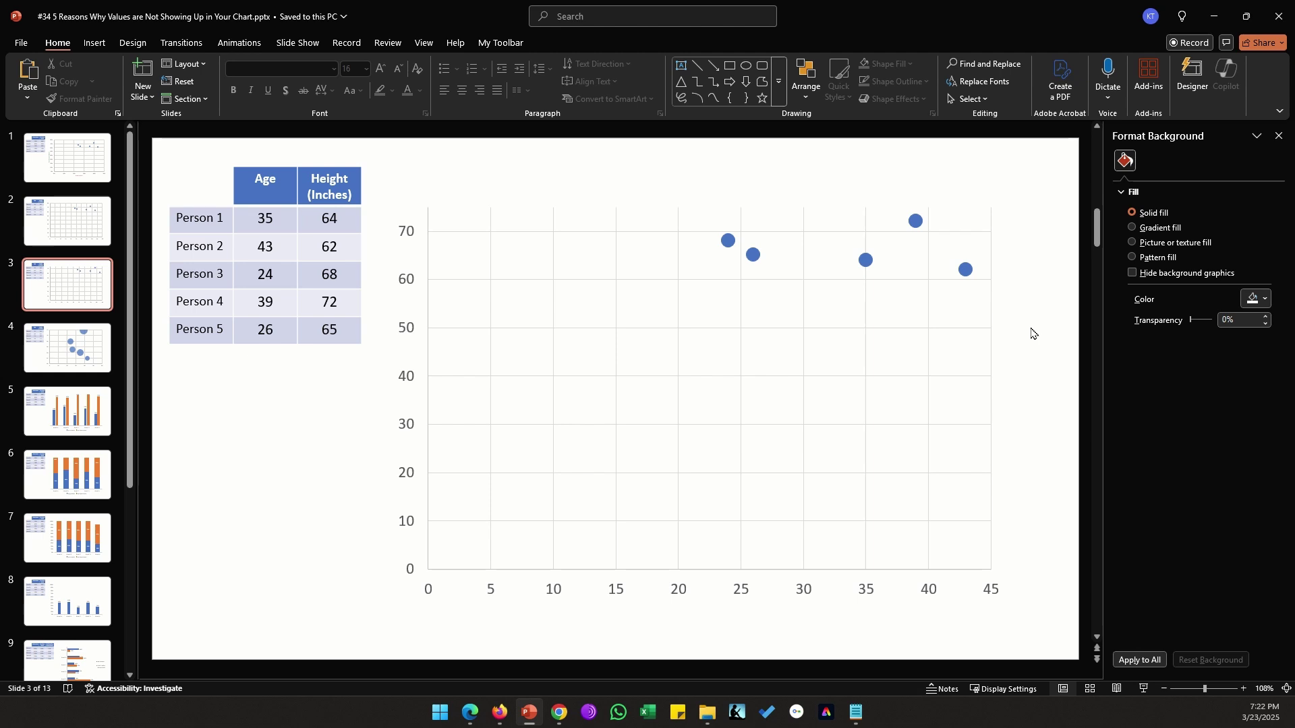
# Step: Go to slide 4 and set the maximum bound of the bubble chart's vertical axis to 75
pyautogui.scroll(-1, 1032, 334)
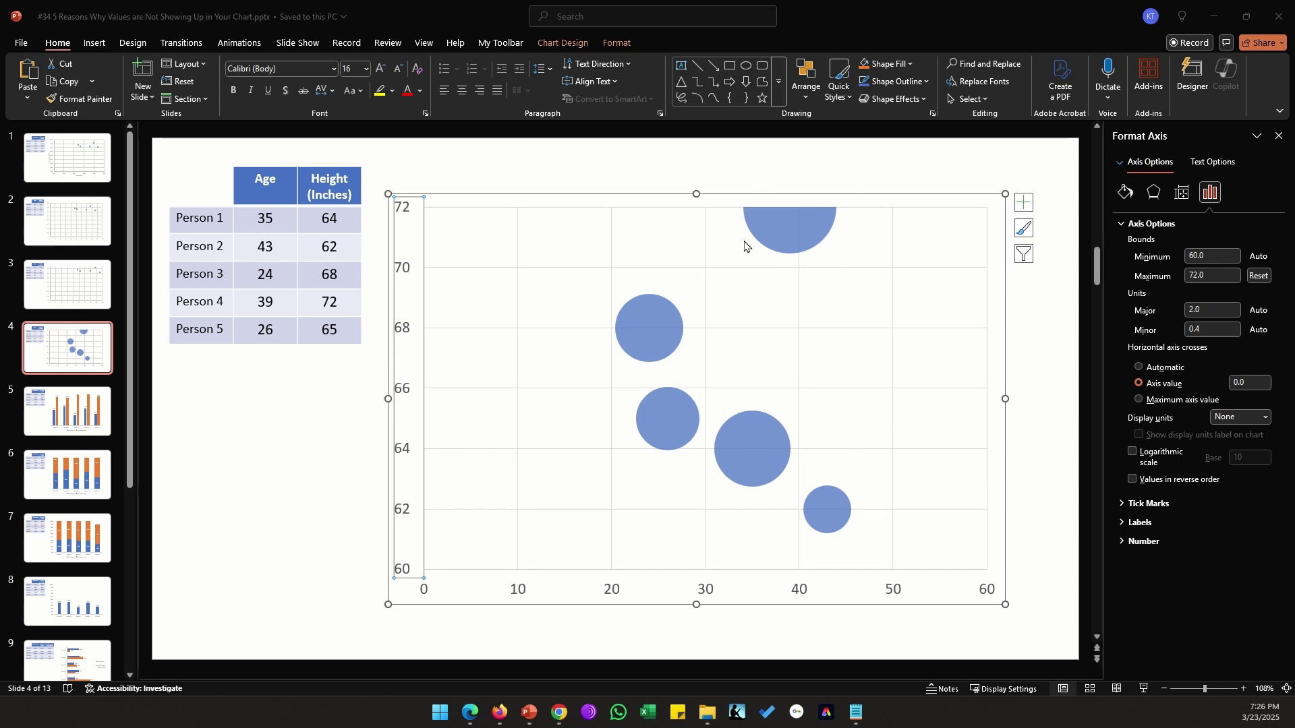
pyautogui.click(408, 213)
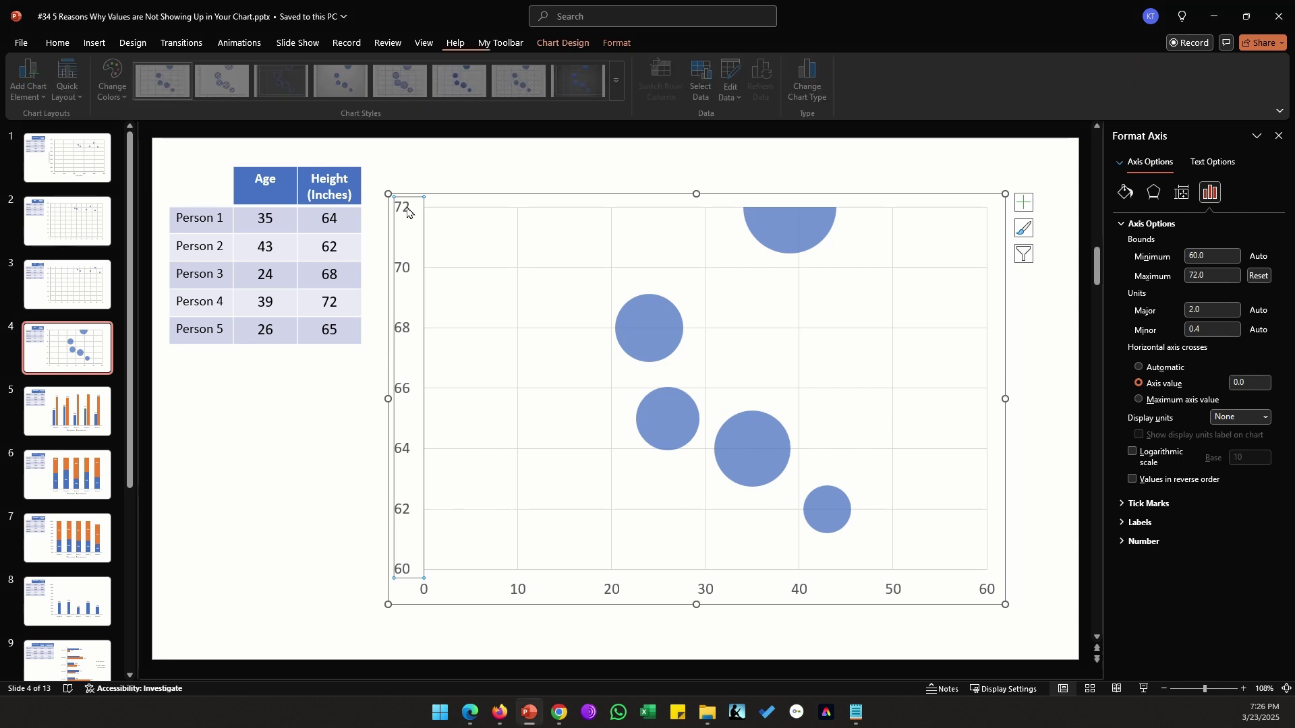
pyautogui.click(1182, 277)
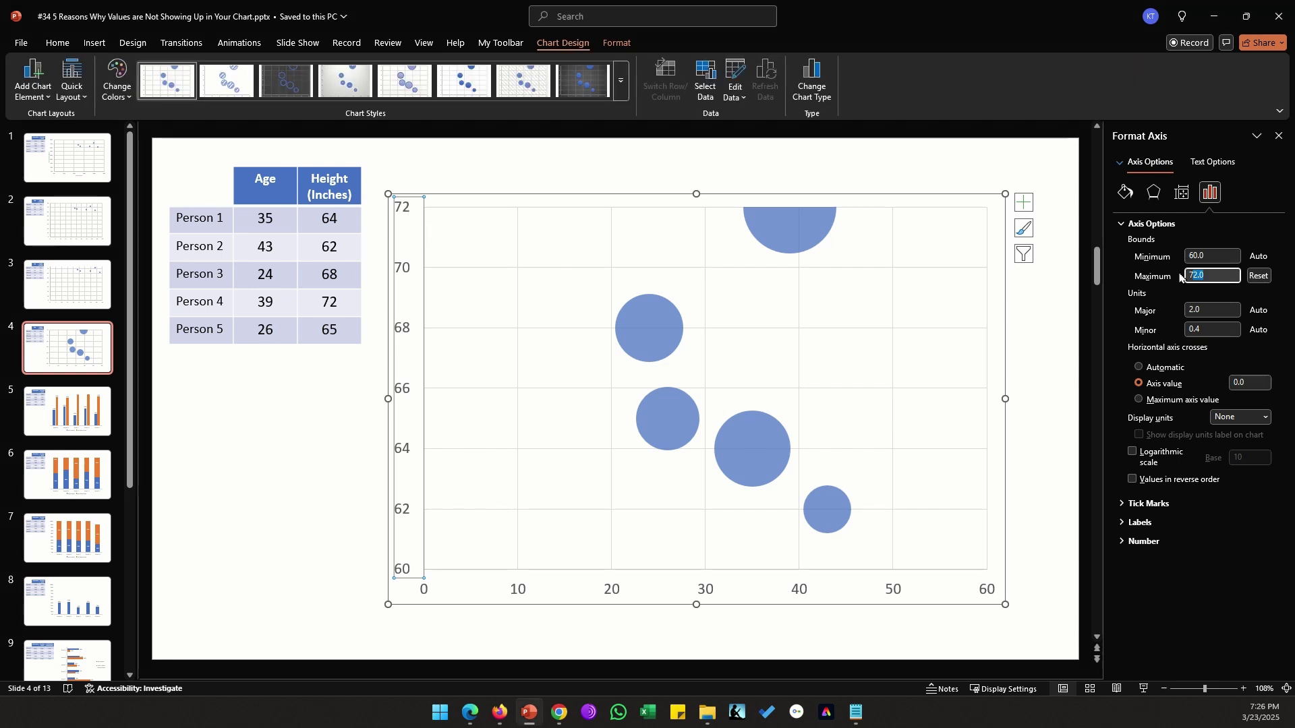
pyautogui.moveTo(1182, 277); pyautogui.dragTo(1167, 277)
pyautogui.write('75')
pyautogui.press('Tab')
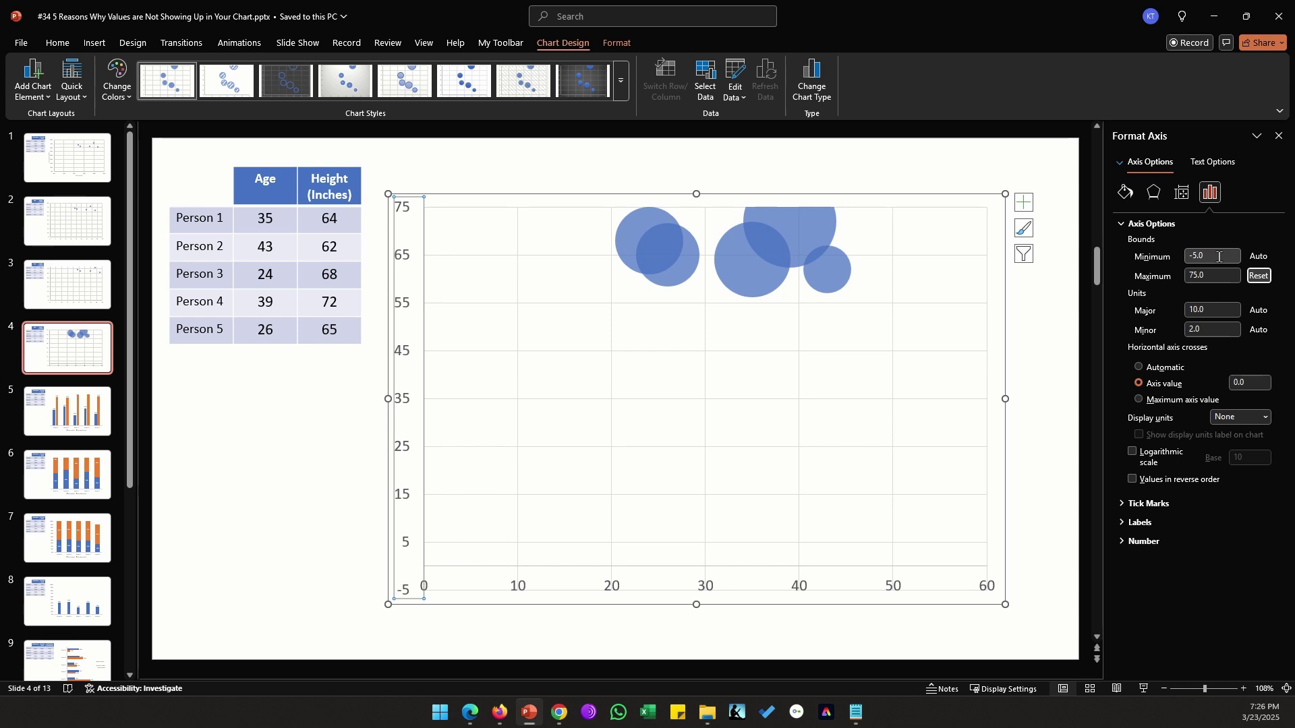
# Step: Set the bubble chart's vertical axis bounds to a minimum of 50 and a maximum of 80
pyautogui.moveTo(1220, 257); pyautogui.dragTo(1188, 254)
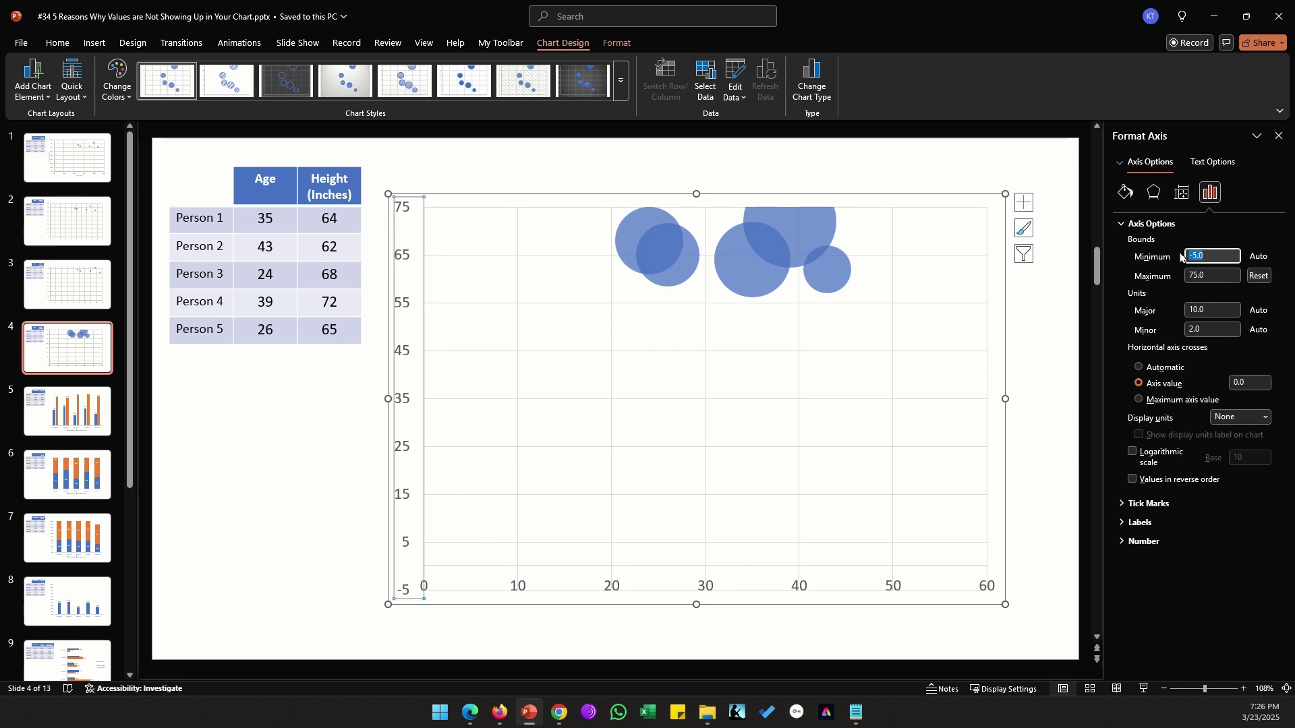
pyautogui.write('50')
pyautogui.press('Tab')
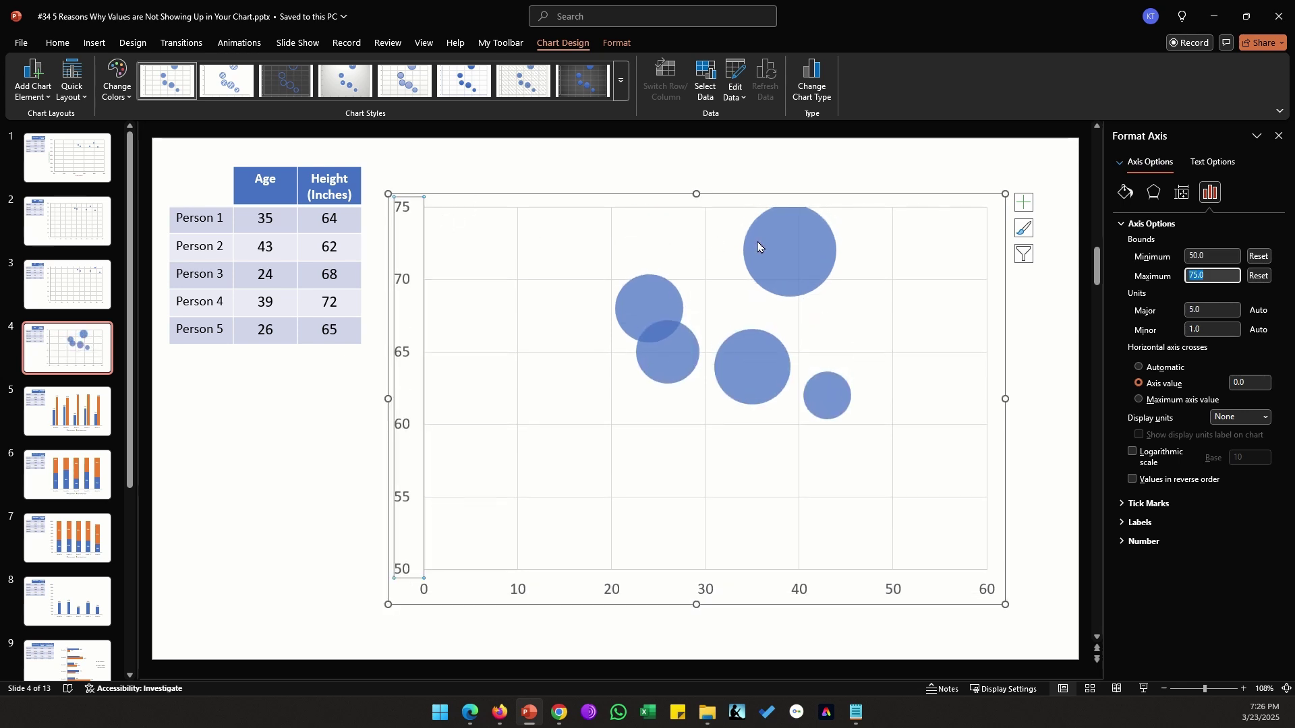
pyautogui.click(1213, 273)
pyautogui.moveTo(1213, 273); pyautogui.dragTo(1149, 277)
pyautogui.write('80')
pyautogui.press('Tab')
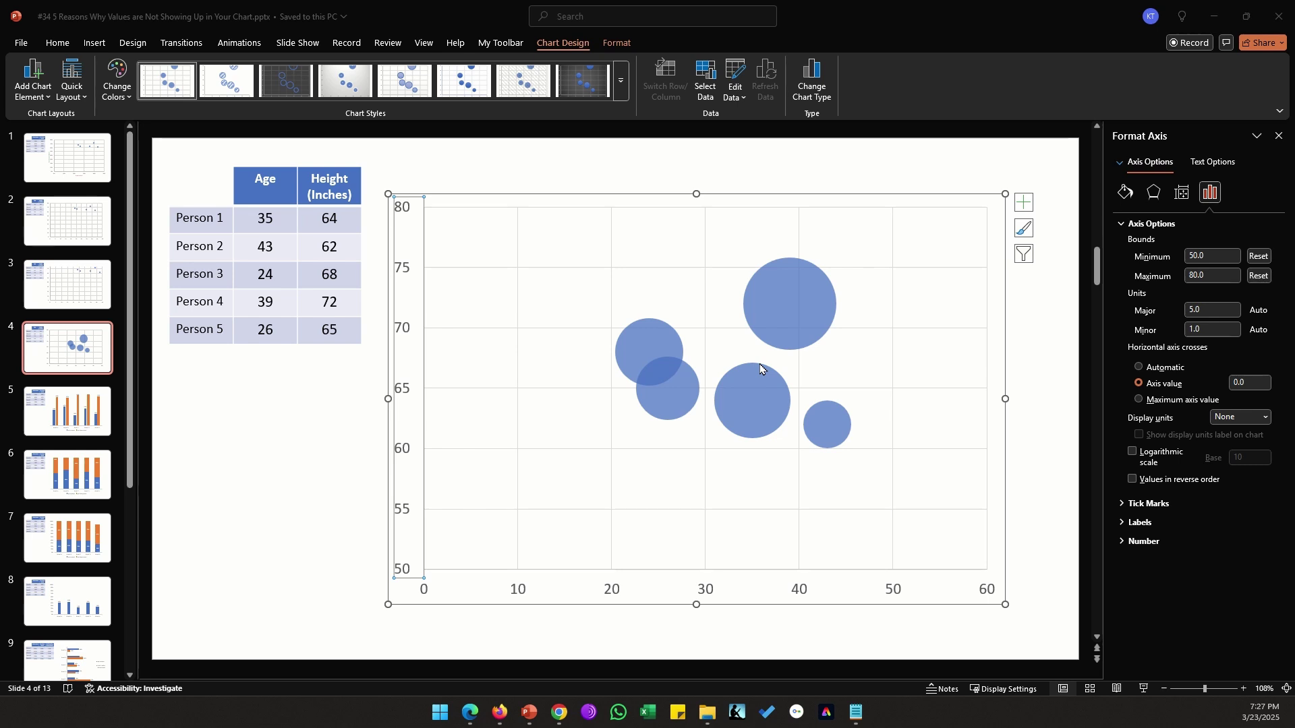
pyautogui.click(1055, 332)
# Step: Go to slide 5 and compare the Brand D Purchase Intent column's value with the table
pyautogui.scroll(-1, 1055, 333)
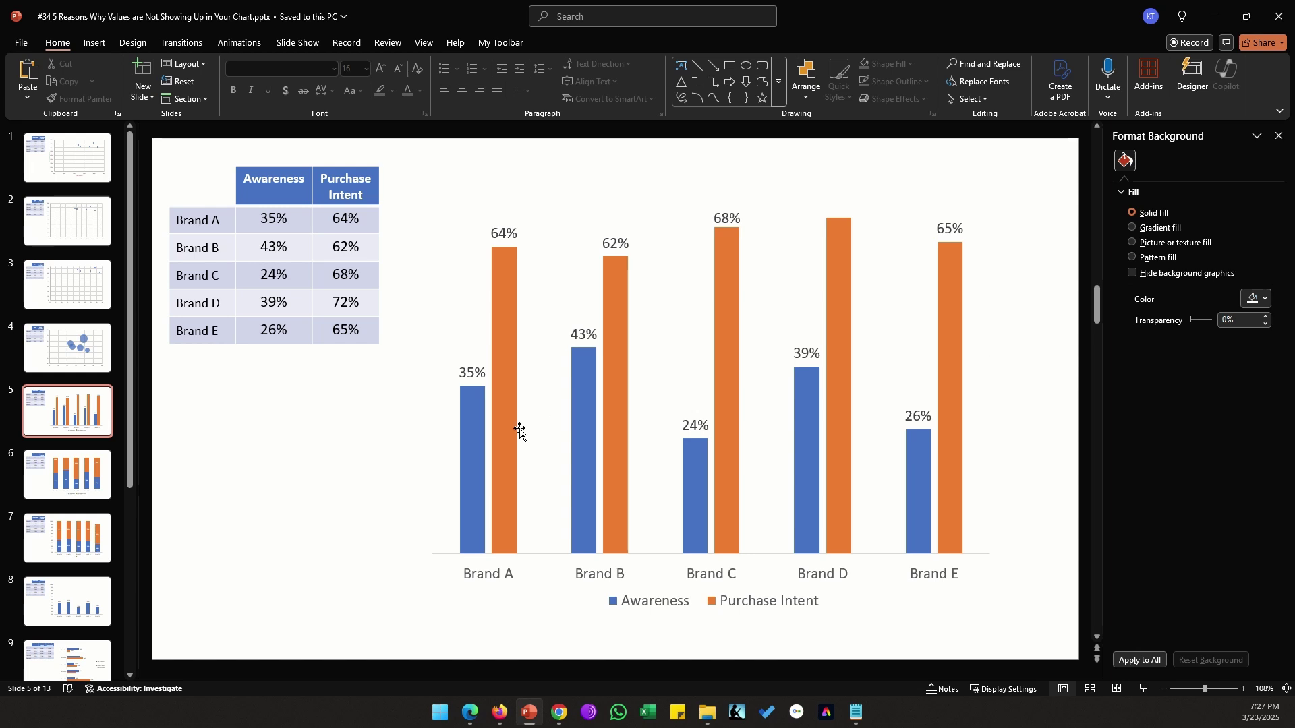
pyautogui.moveTo(518, 435)
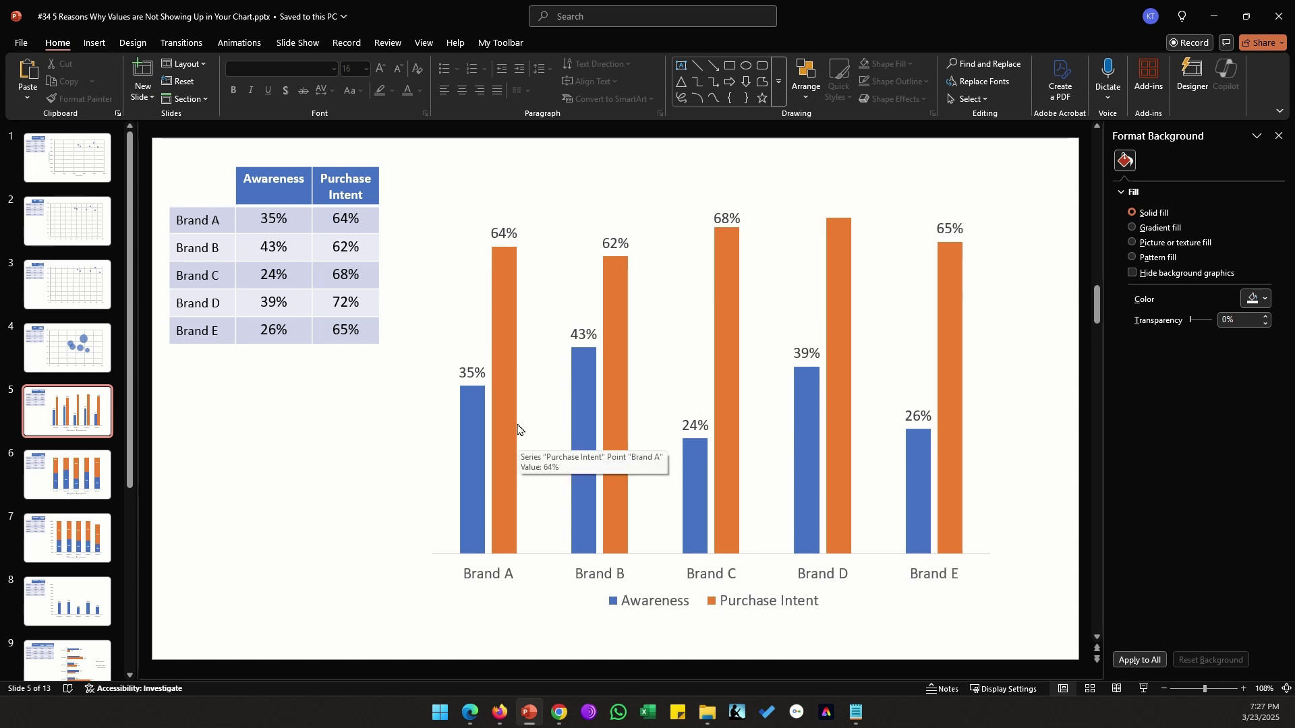
pyautogui.moveTo(837, 242)
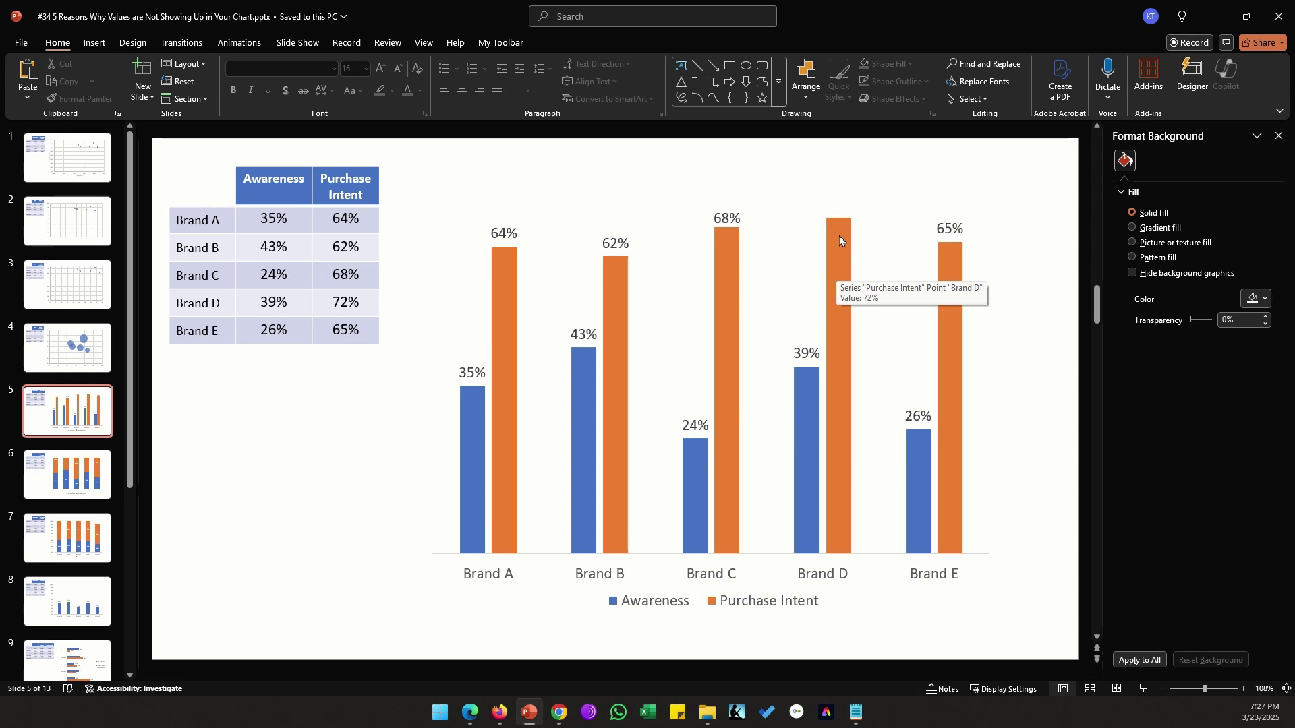
pyautogui.click(840, 240)
pyautogui.rightClick(844, 261)
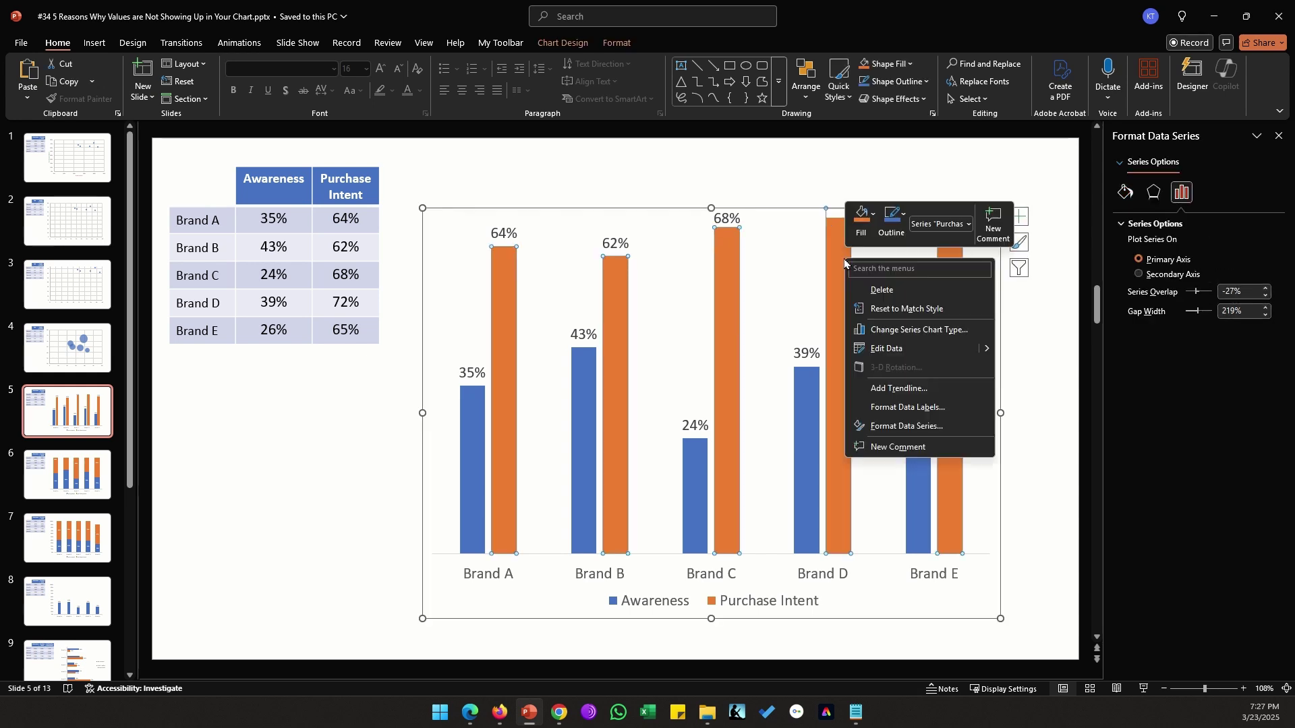
pyautogui.press('Escape')
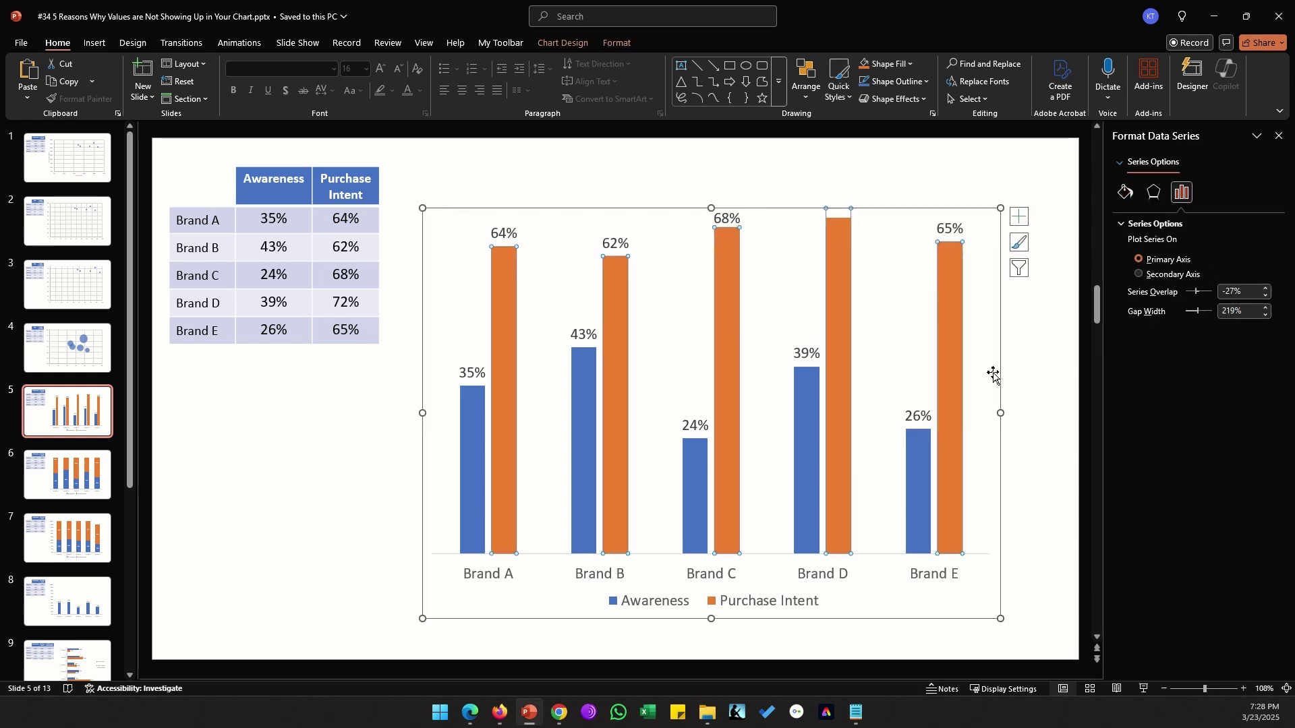
pyautogui.click(1014, 334)
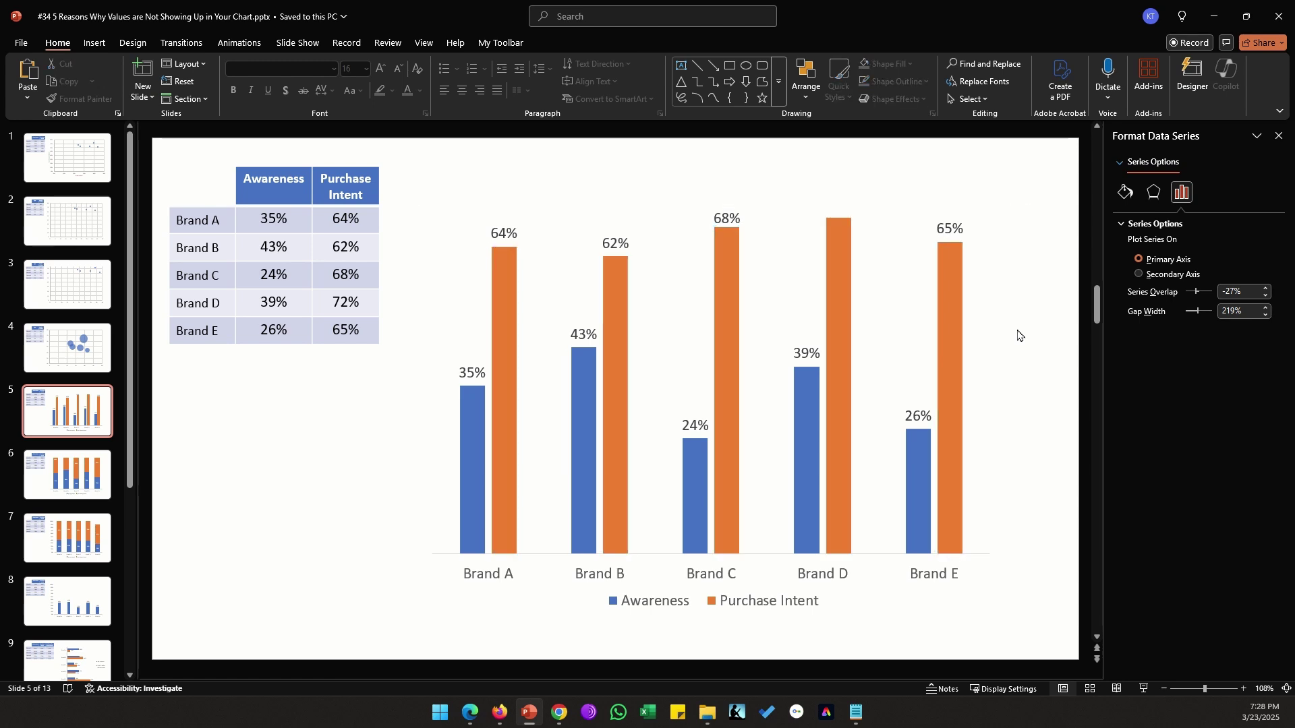
pyautogui.moveTo(837, 226)
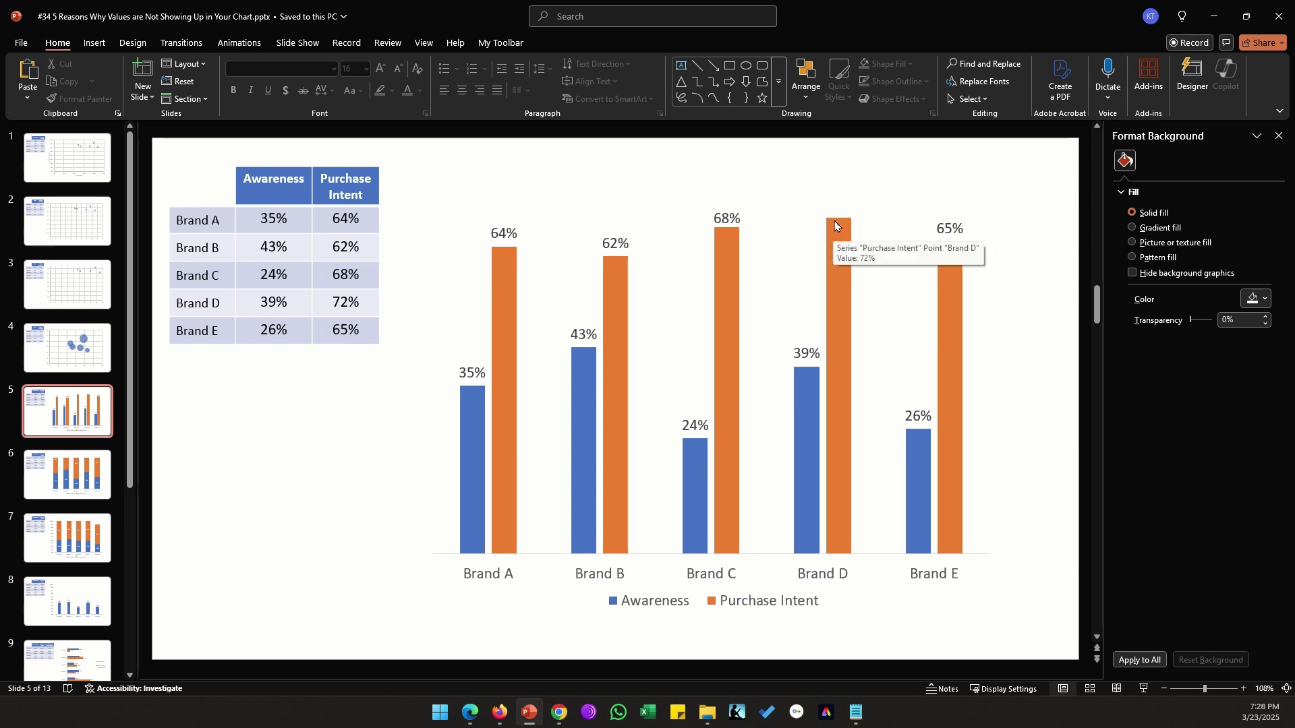
pyautogui.click(358, 303)
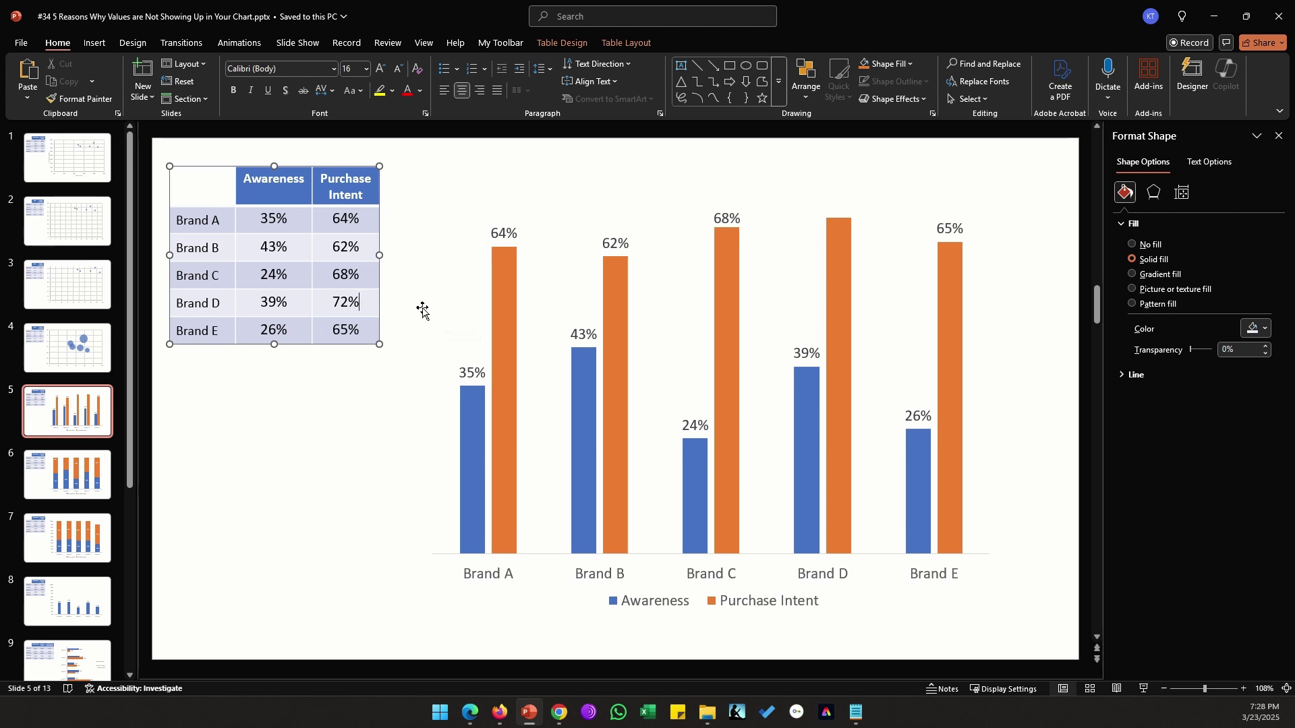
# Step: Show the primary vertical axis on slide 5's clustered column chart
pyautogui.click(991, 222)
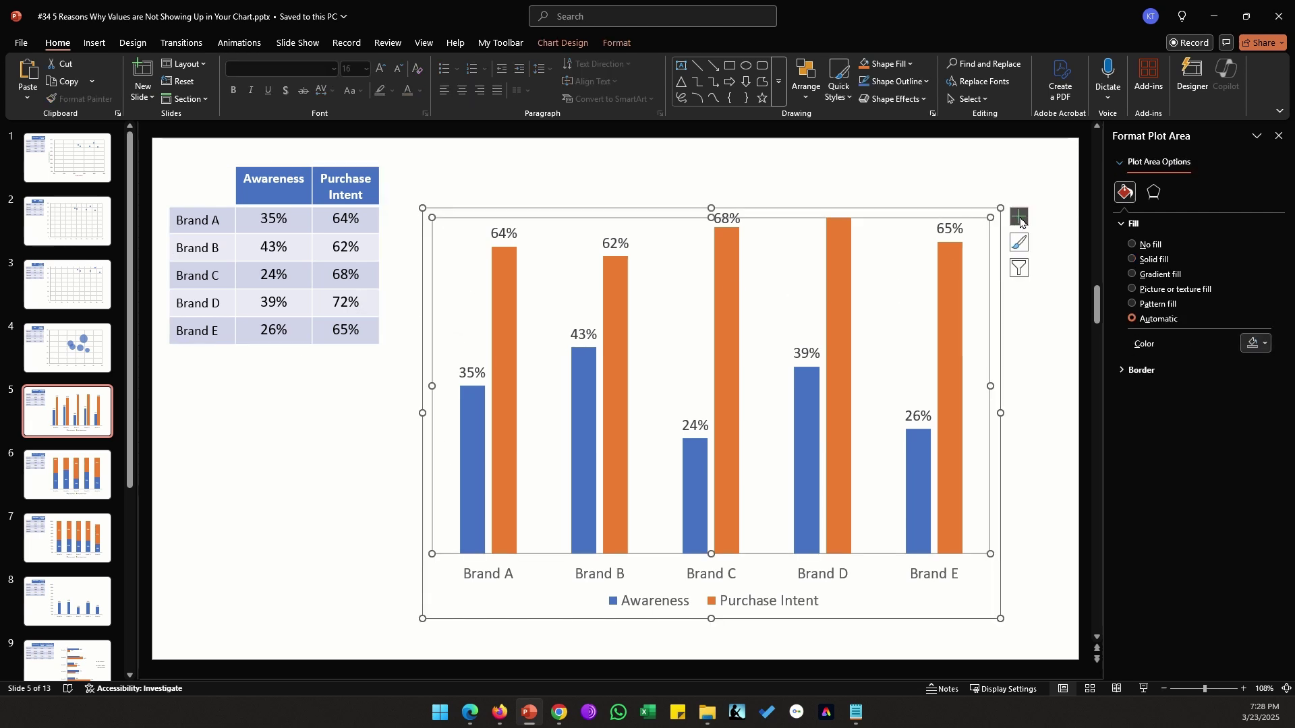
pyautogui.click(1020, 217)
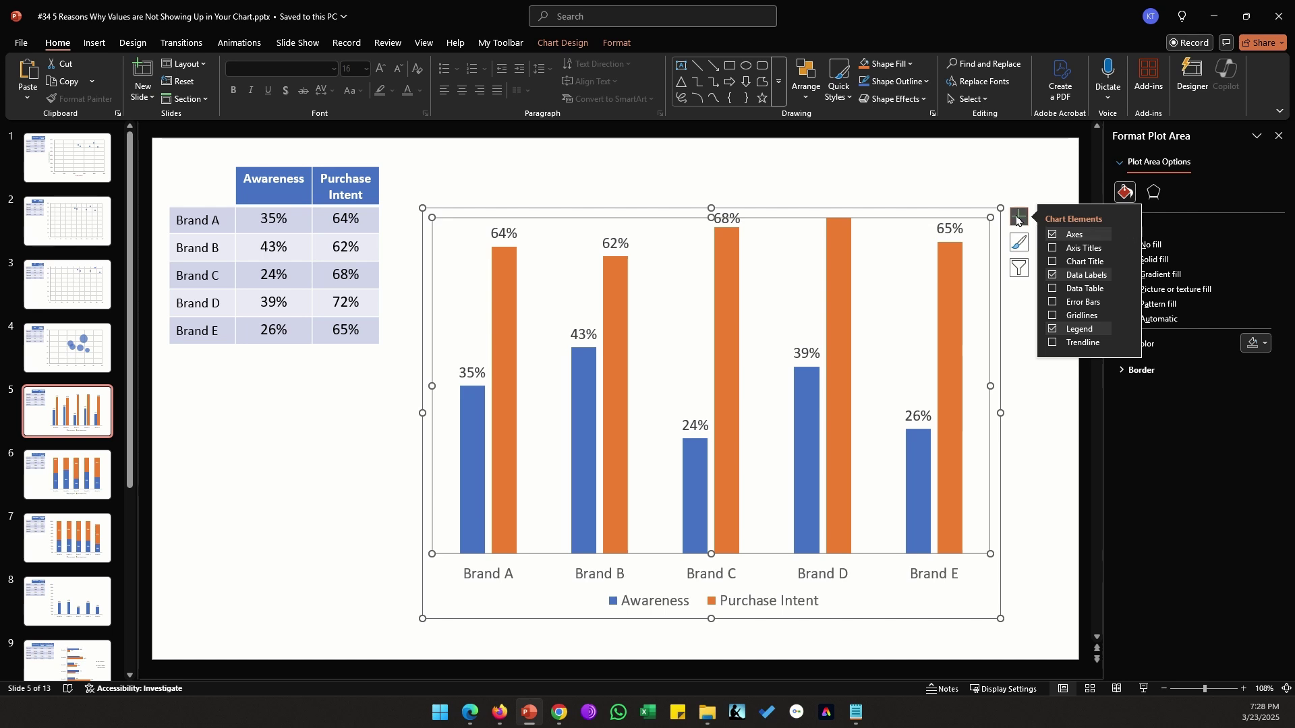
pyautogui.click(1125, 235)
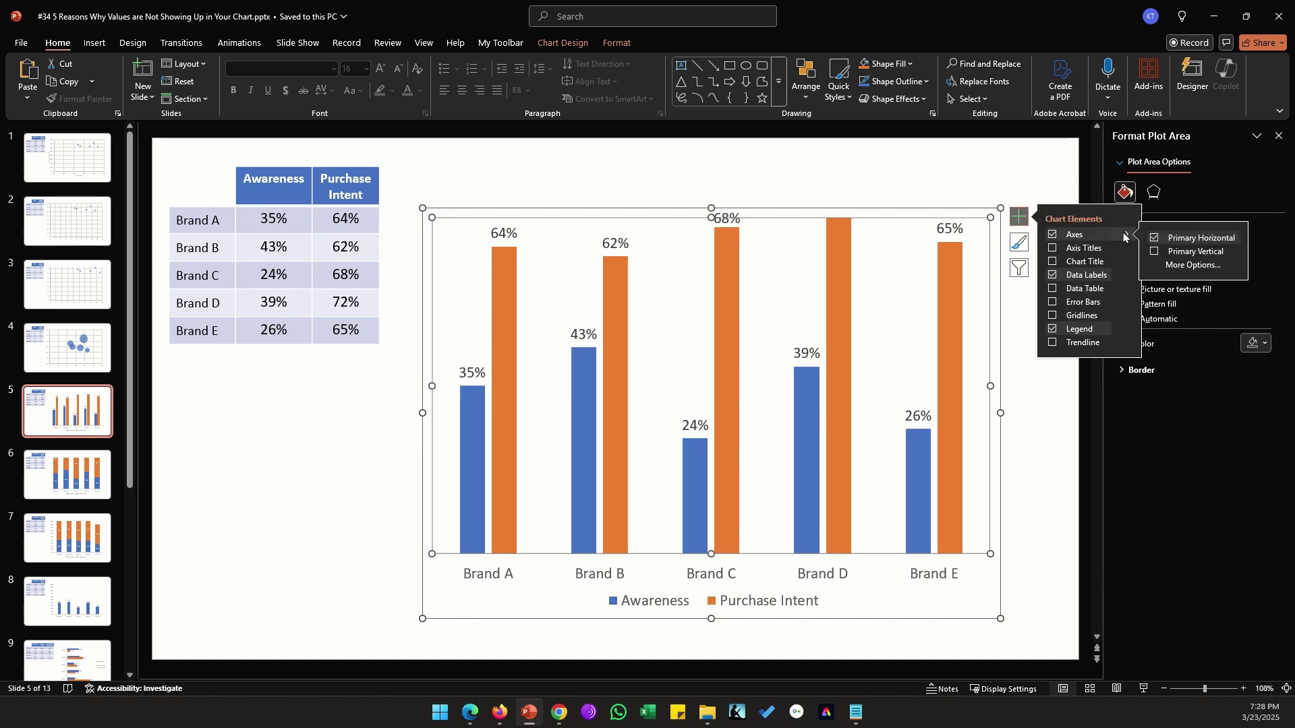
pyautogui.click(1155, 252)
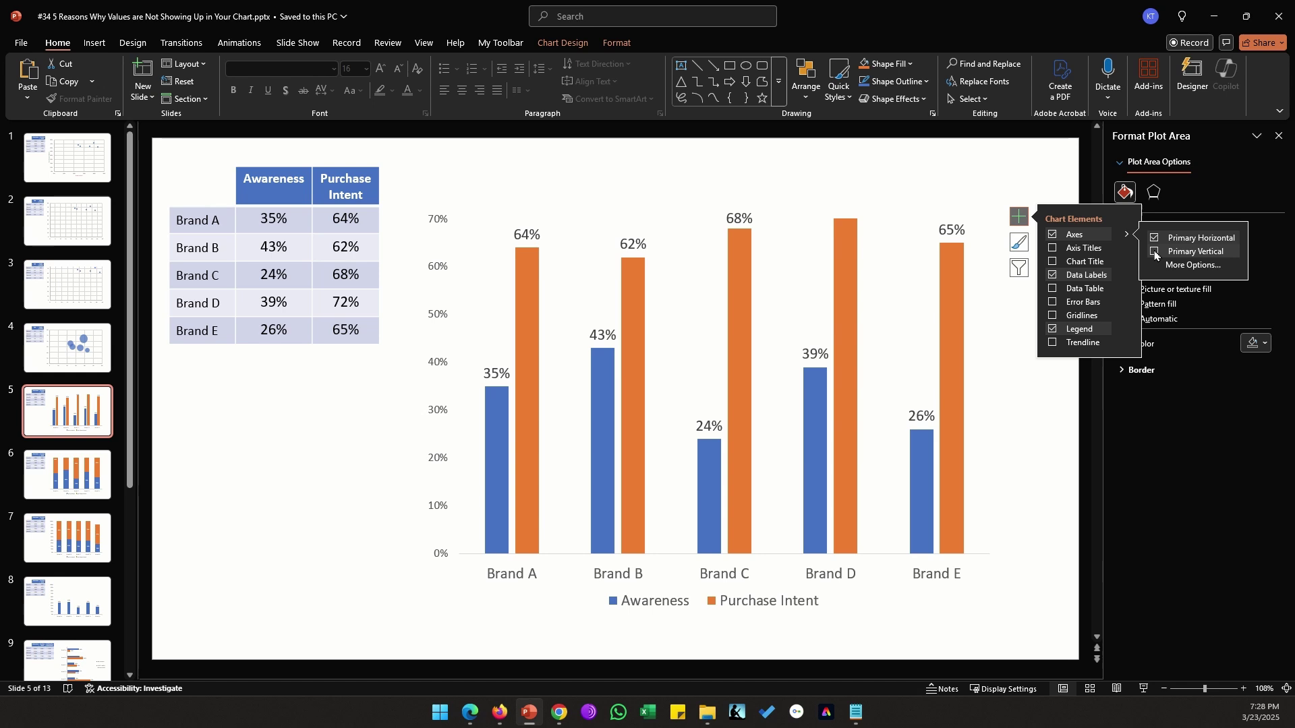
pyautogui.click(1044, 247)
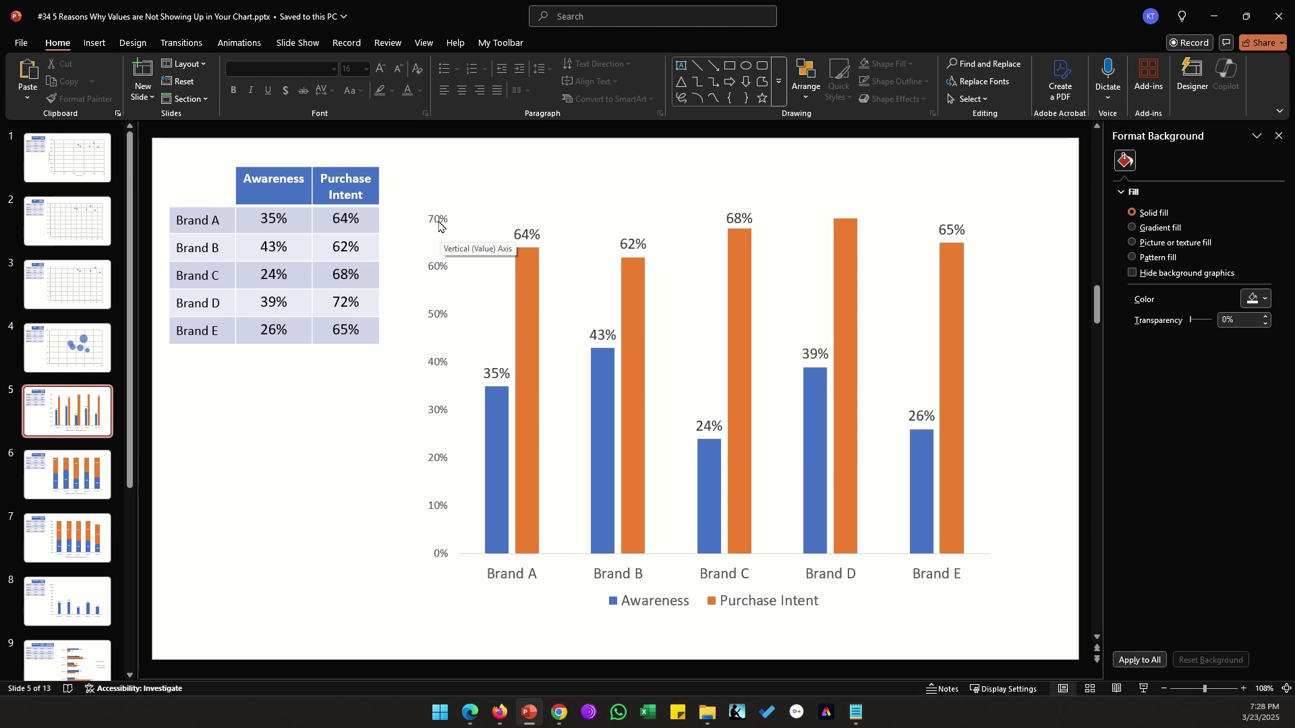
# Step: Set the maximum bound of the slide 5 column chart's vertical axis to 0.8
pyautogui.click(439, 226)
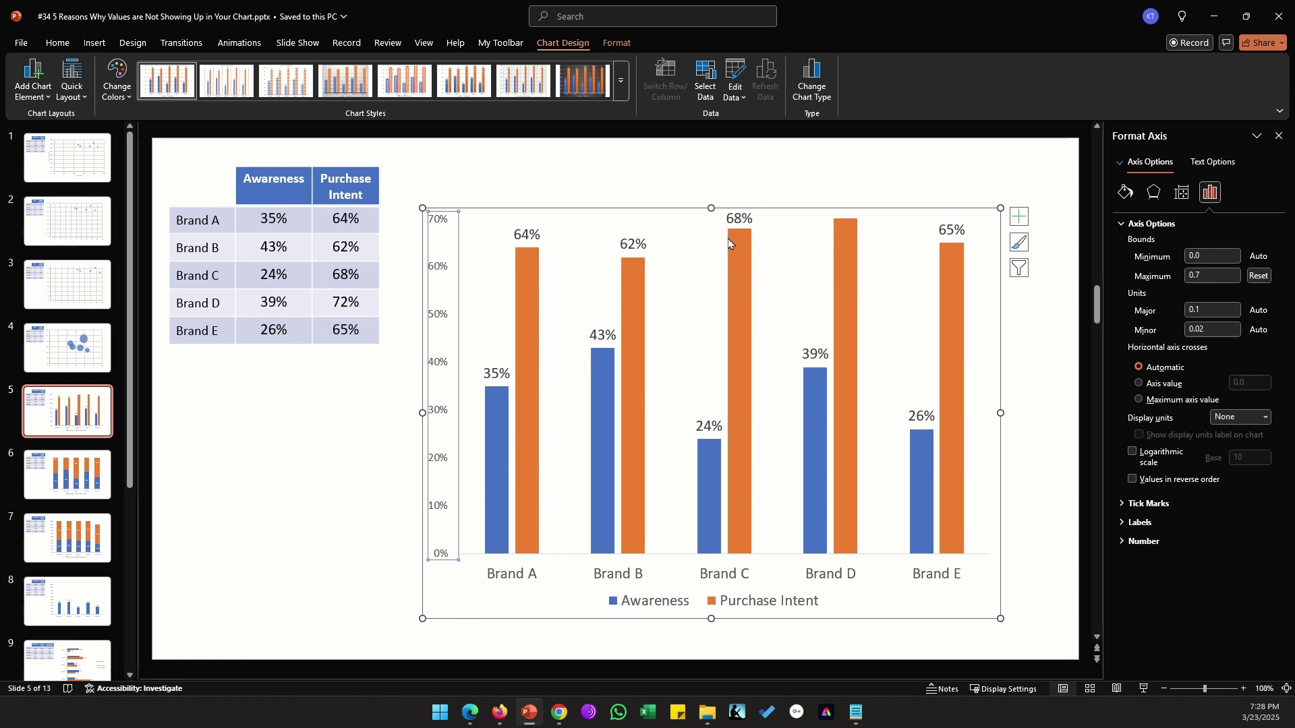
pyautogui.click(1206, 272)
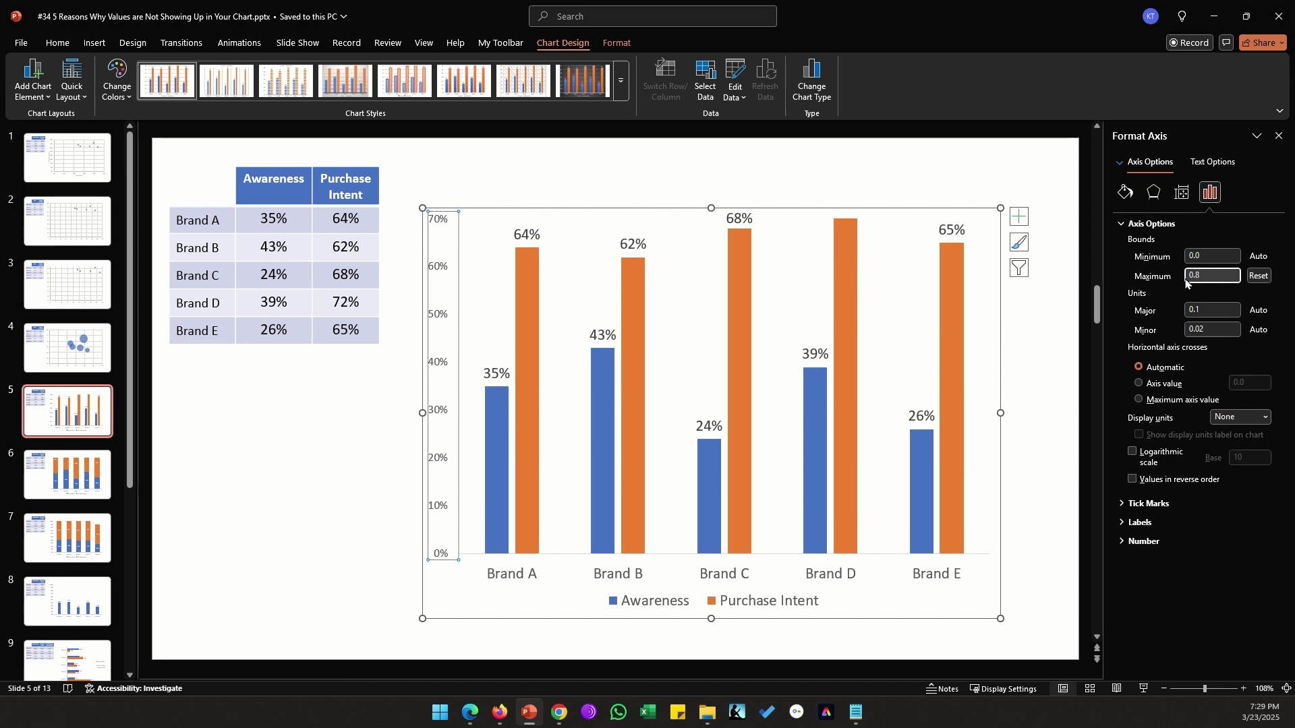
pyautogui.write('0.8')
pyautogui.click(1049, 284)
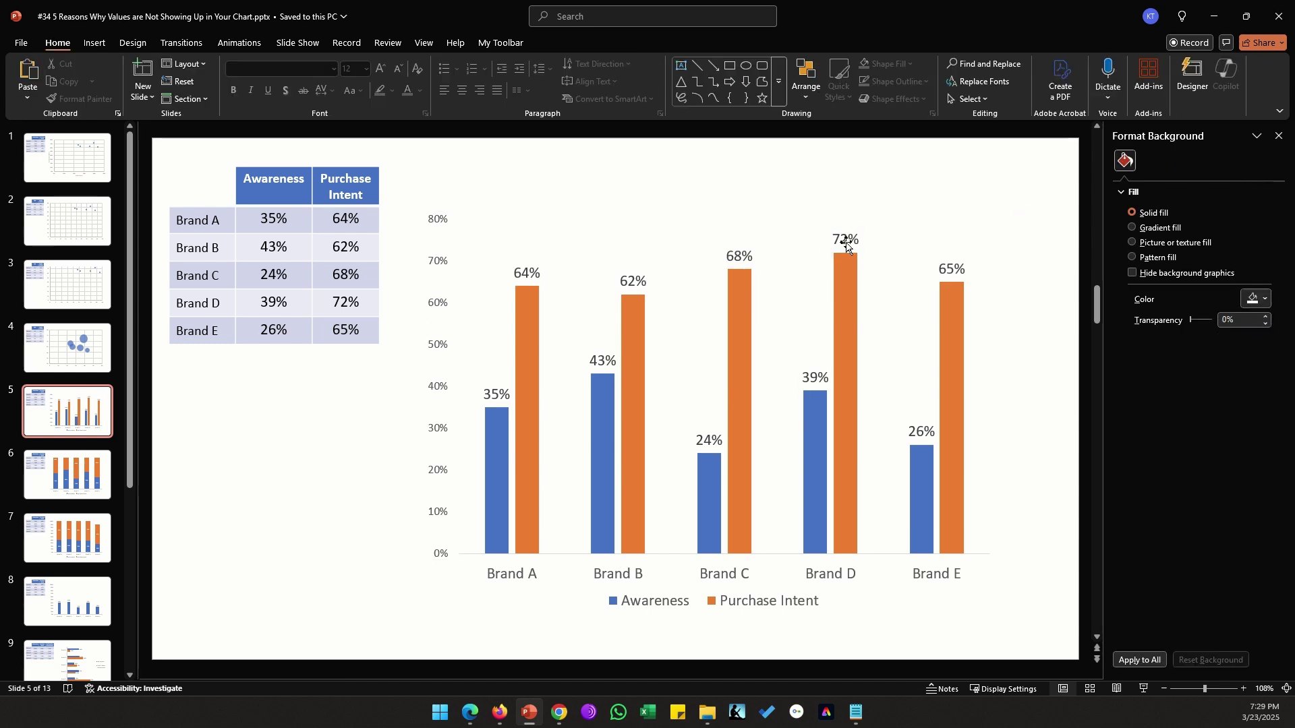
# Step: Go to slide 6 and show the primary vertical axis on its stacked column chart
pyautogui.scroll(-1, 1020, 377)
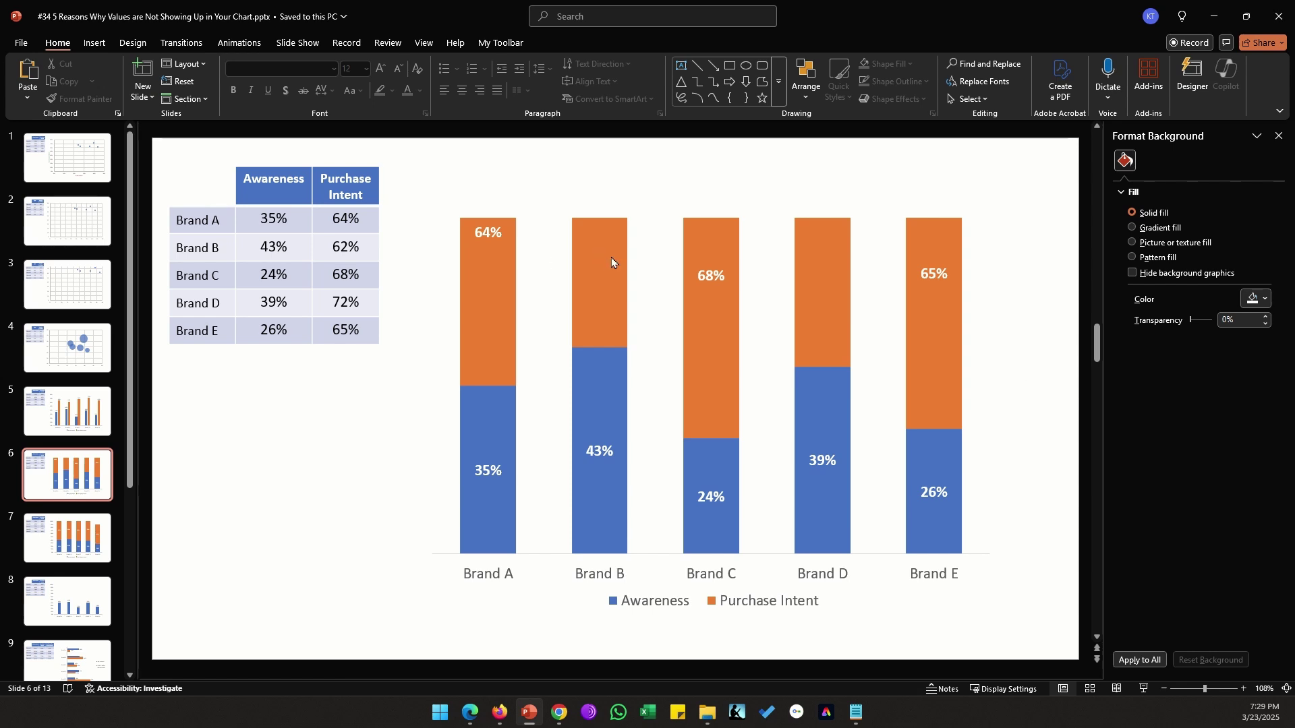
pyautogui.moveTo(821, 273)
pyautogui.click(436, 261)
pyautogui.click(1040, 402)
pyautogui.click(889, 247)
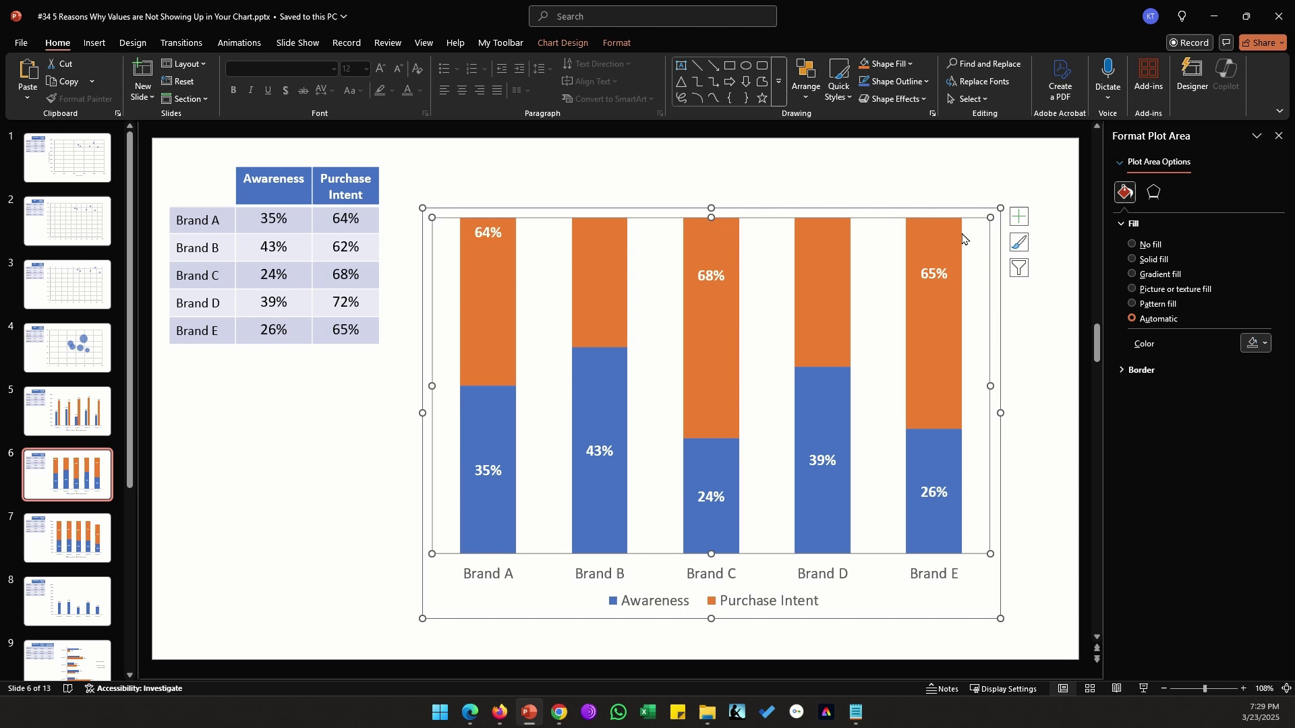
pyautogui.click(1018, 217)
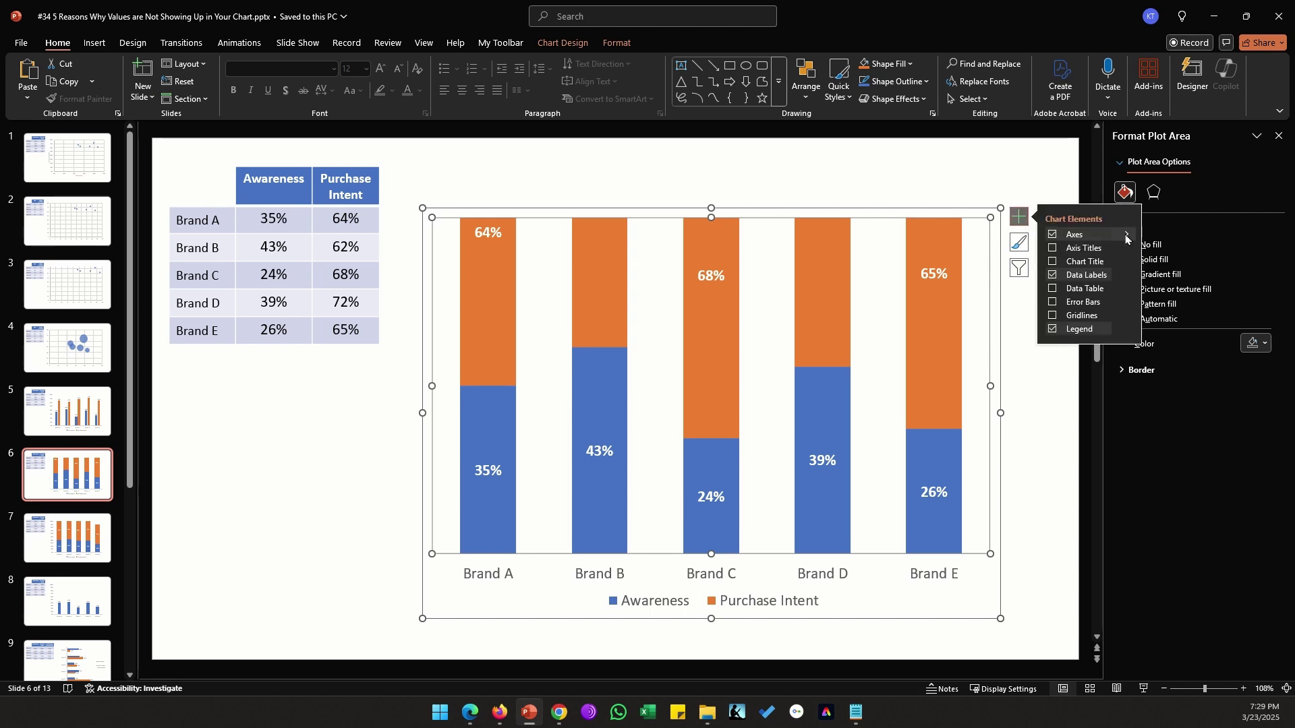
pyautogui.moveTo(1127, 236)
pyautogui.click(1154, 252)
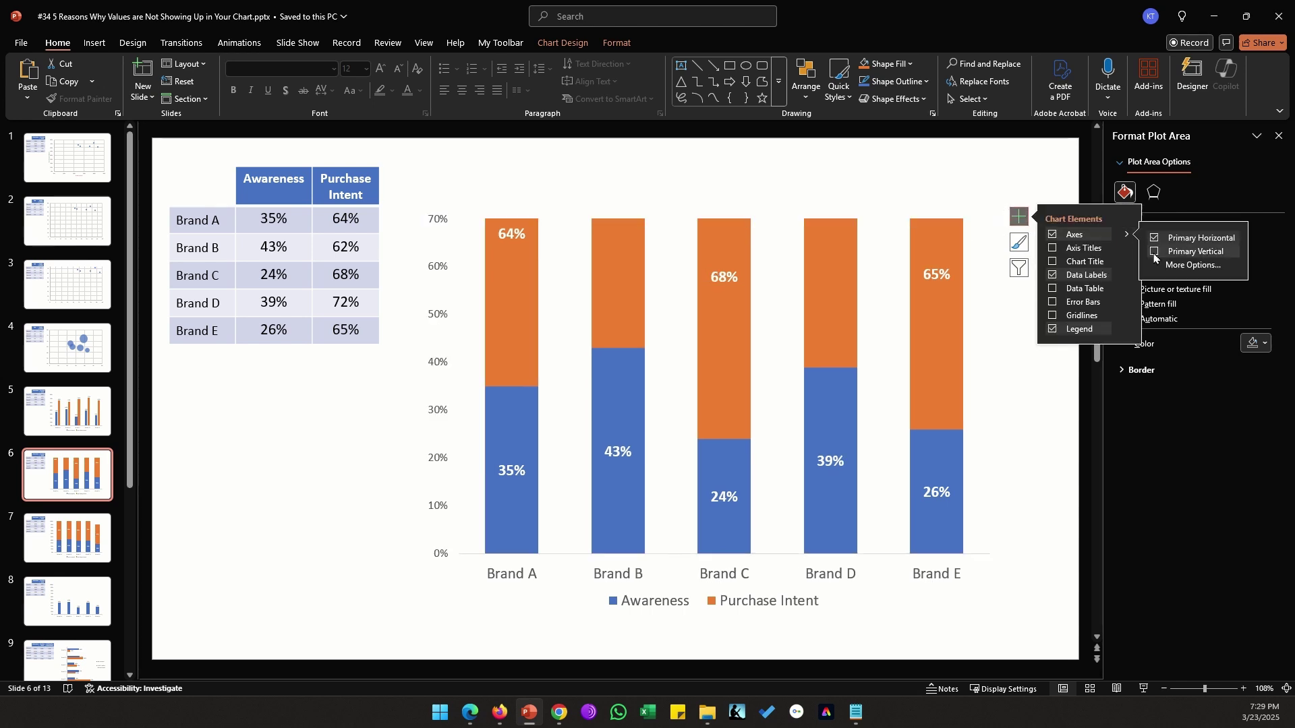
pyautogui.click(1032, 249)
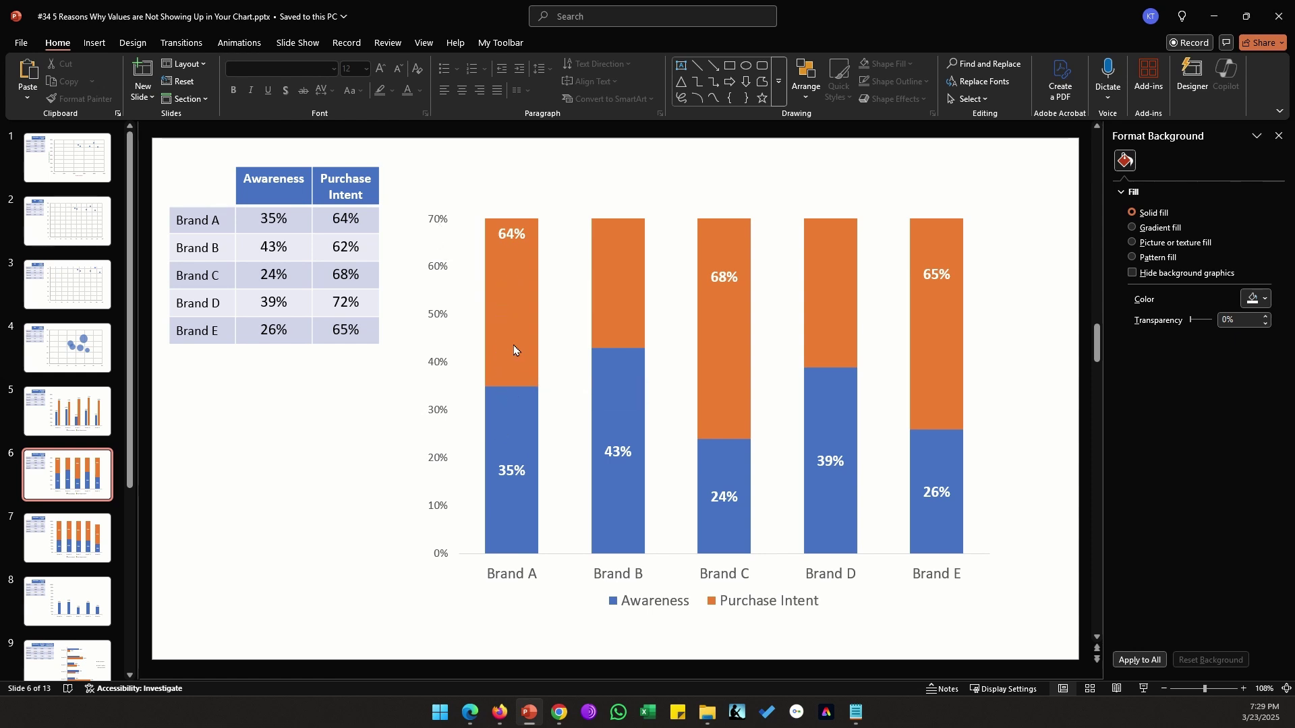
# Step: Reset the maximum bound of the slide 6 chart's vertical axis to automatic
pyautogui.click(444, 222)
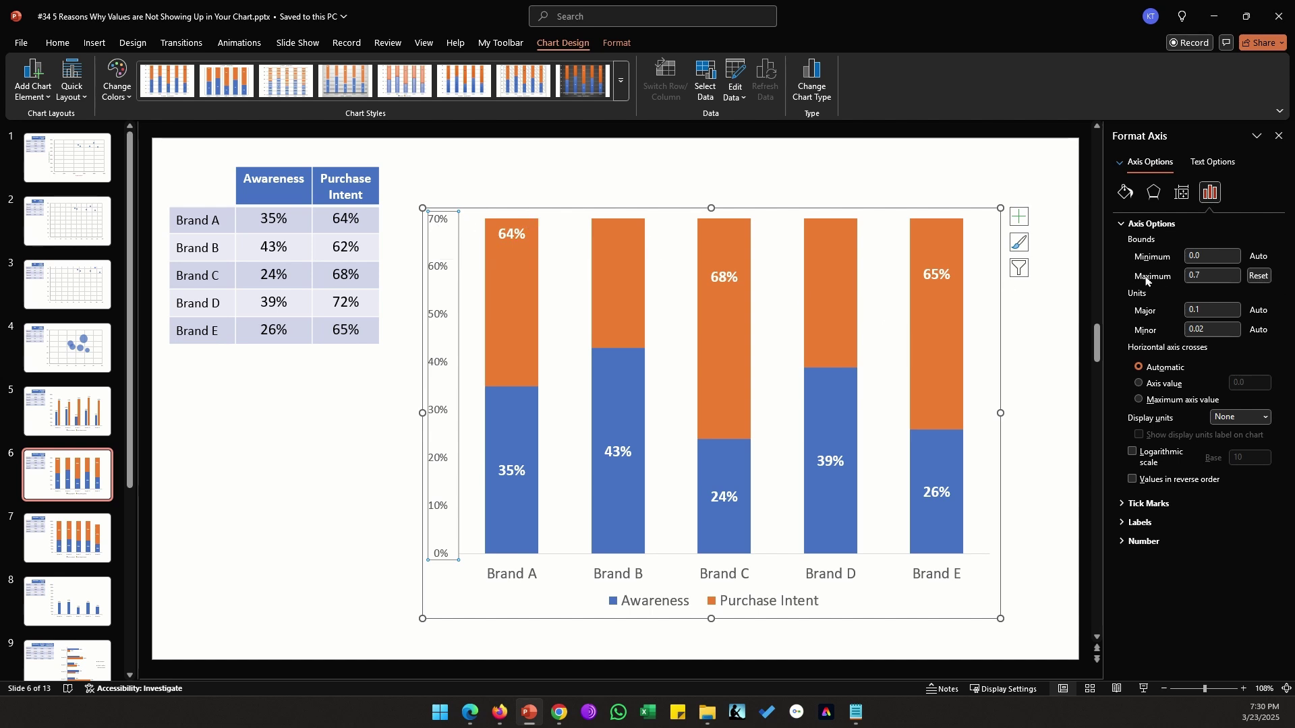
pyautogui.click(1260, 280)
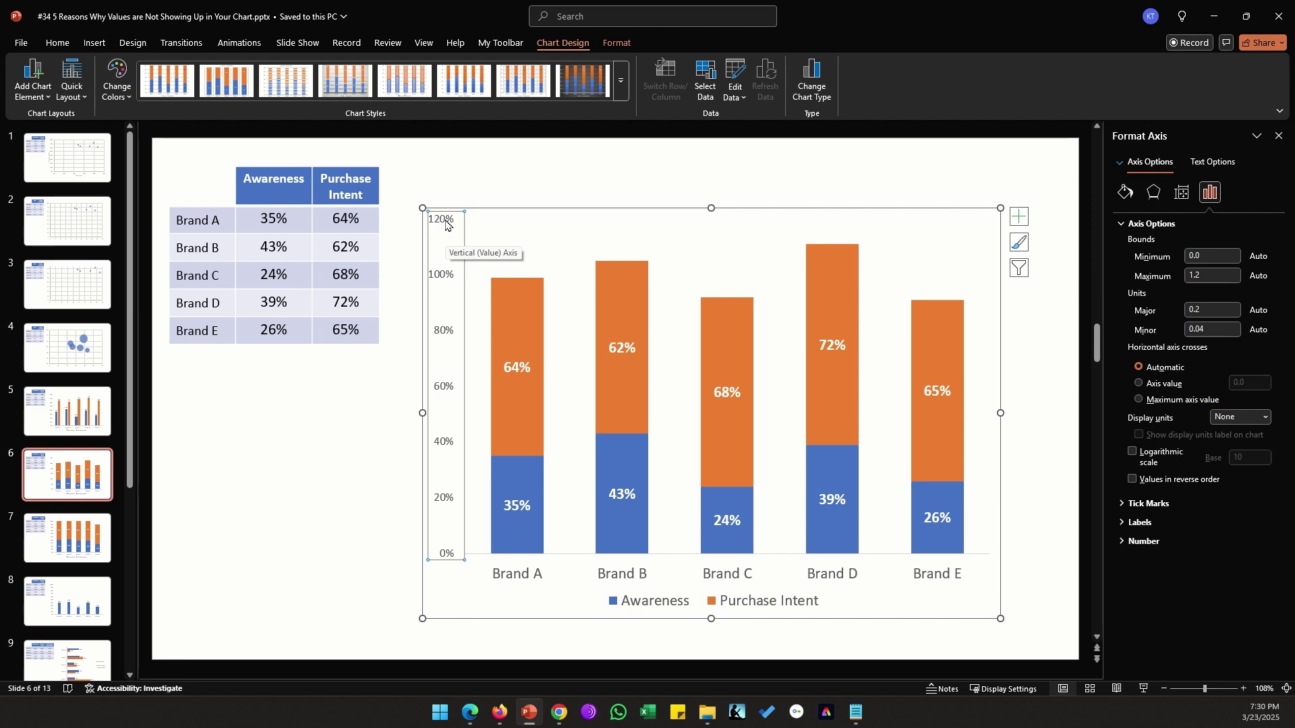
# Step: Go to slide 7 and compare the stacked column segments for Brand C and Brand D with the axis scale
pyautogui.scroll(-1, 1048, 390)
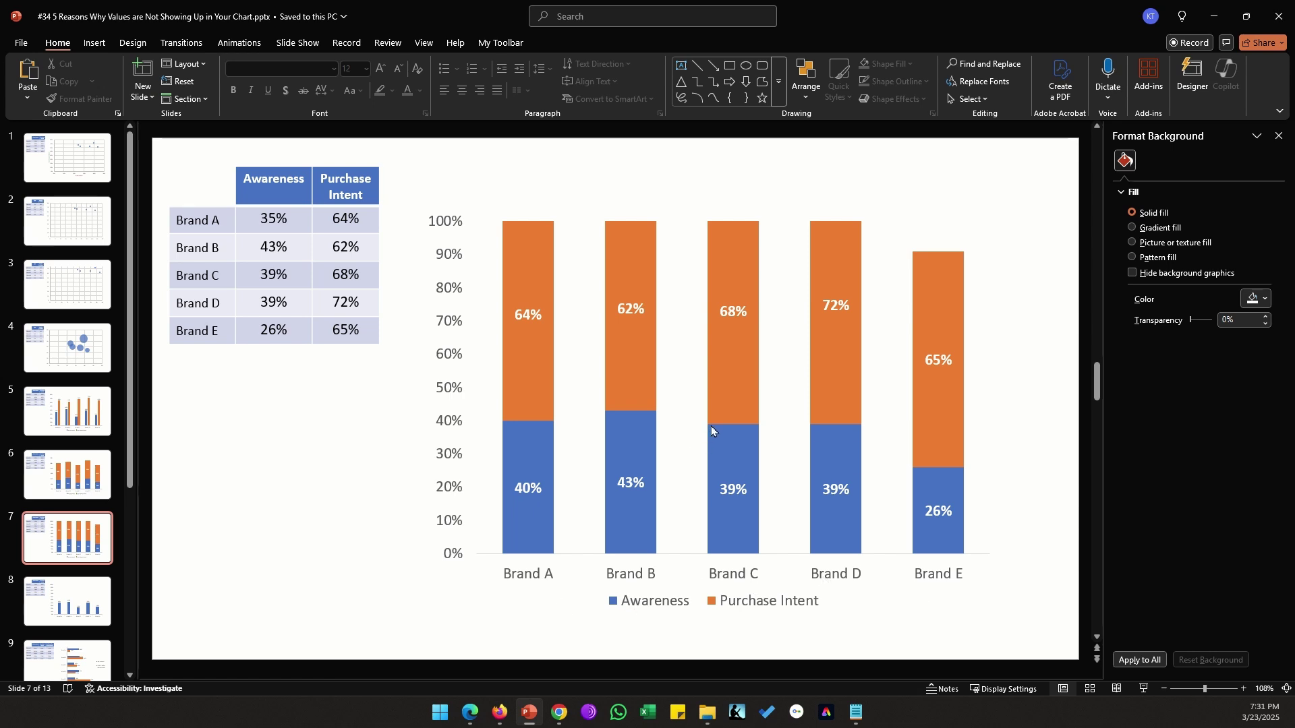
pyautogui.moveTo(712, 430)
pyautogui.moveTo(830, 317)
pyautogui.moveTo(827, 397)
pyautogui.moveTo(828, 275)
pyautogui.moveTo(757, 396)
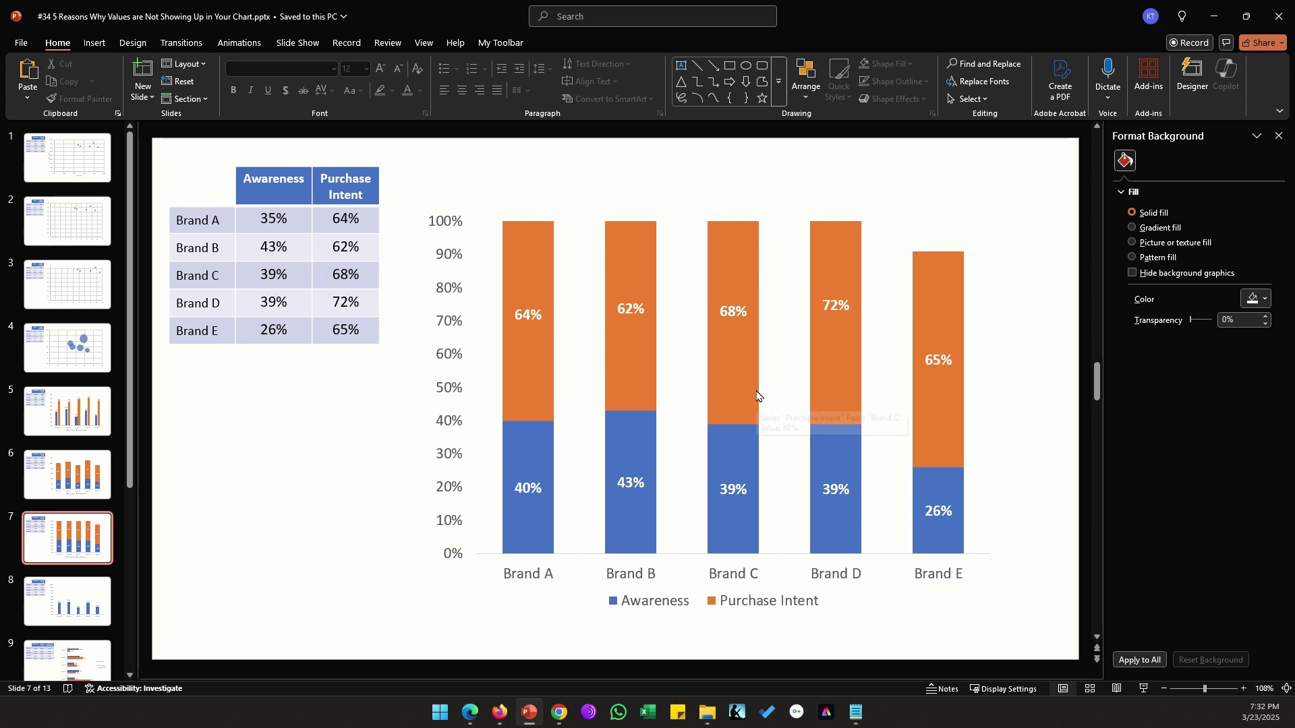
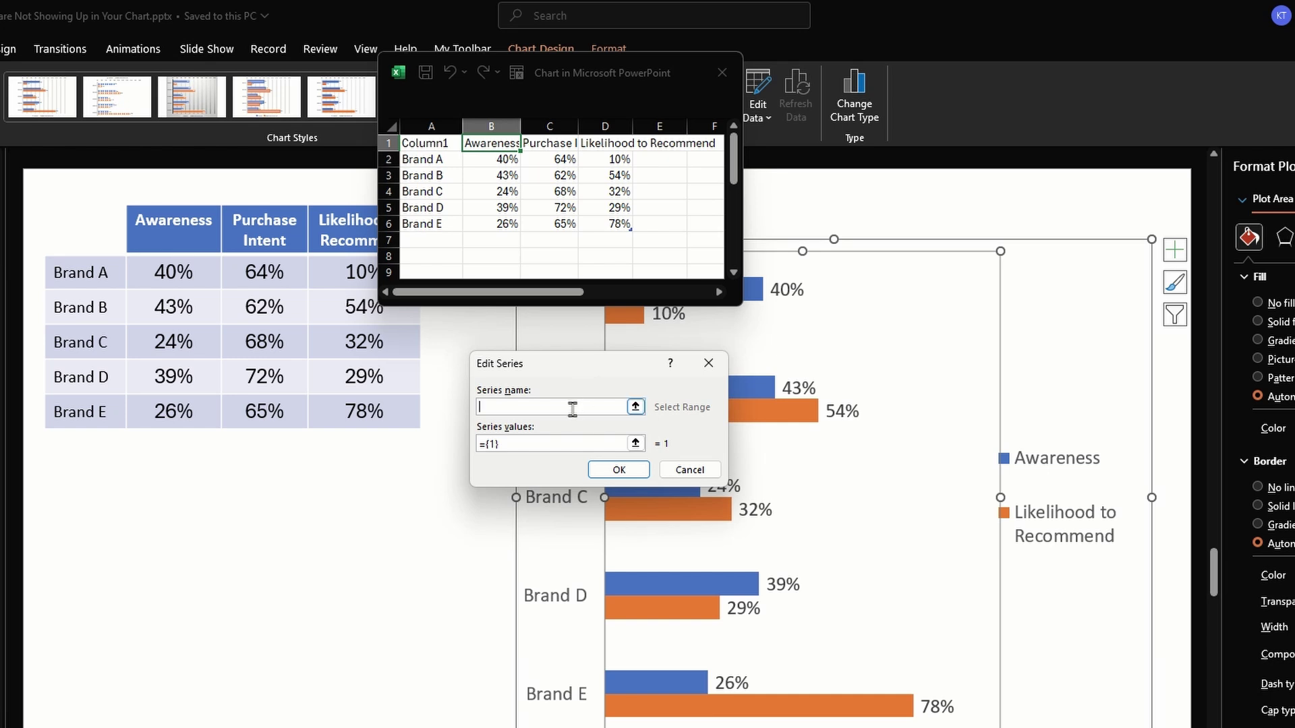
# Step: Define the new bar chart series with its name from Sheet1 cell C1 and its values from C2:C6
pyautogui.click(549, 143)
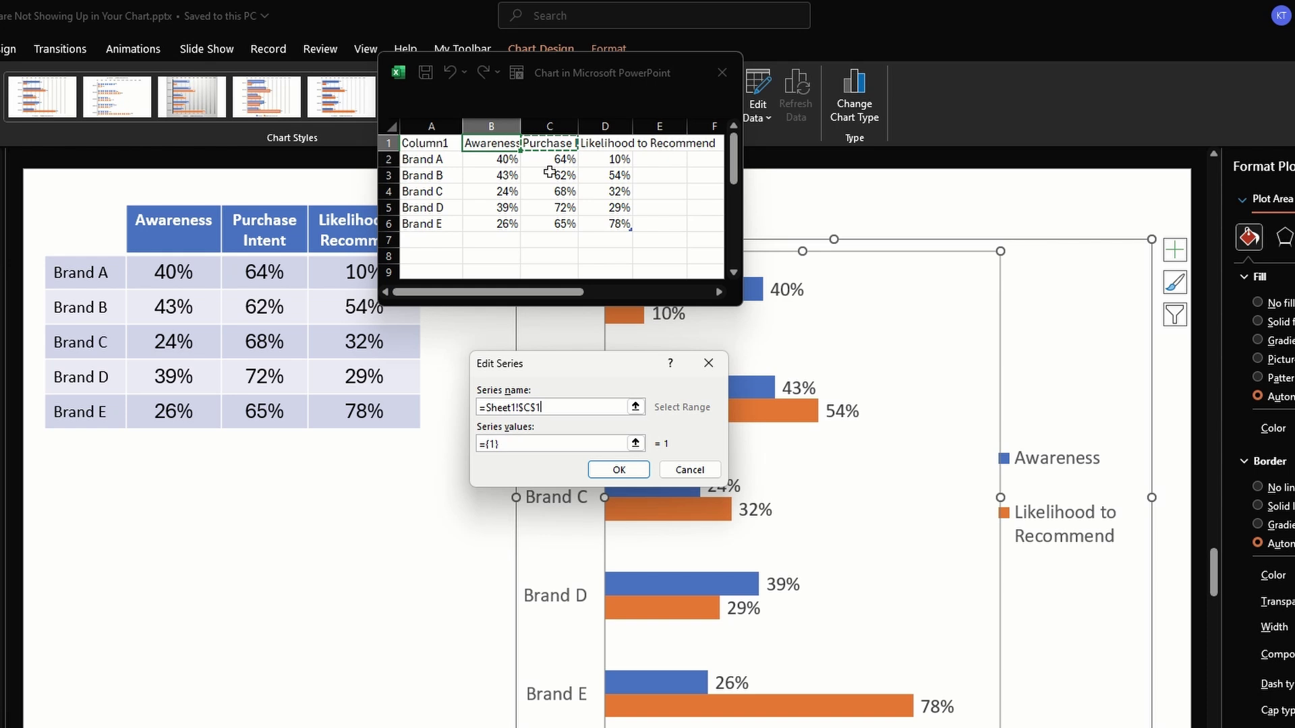
pyautogui.click(533, 442)
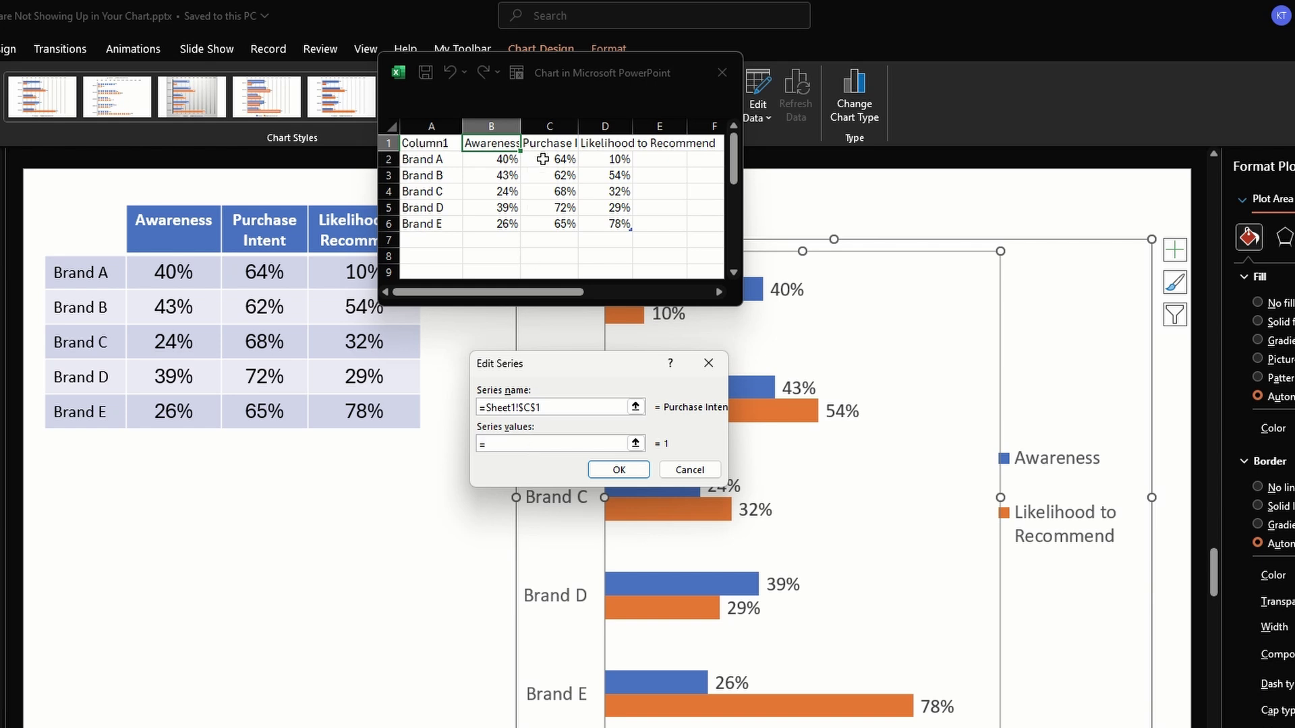
pyautogui.moveTo(550, 159); pyautogui.dragTo(544, 224)
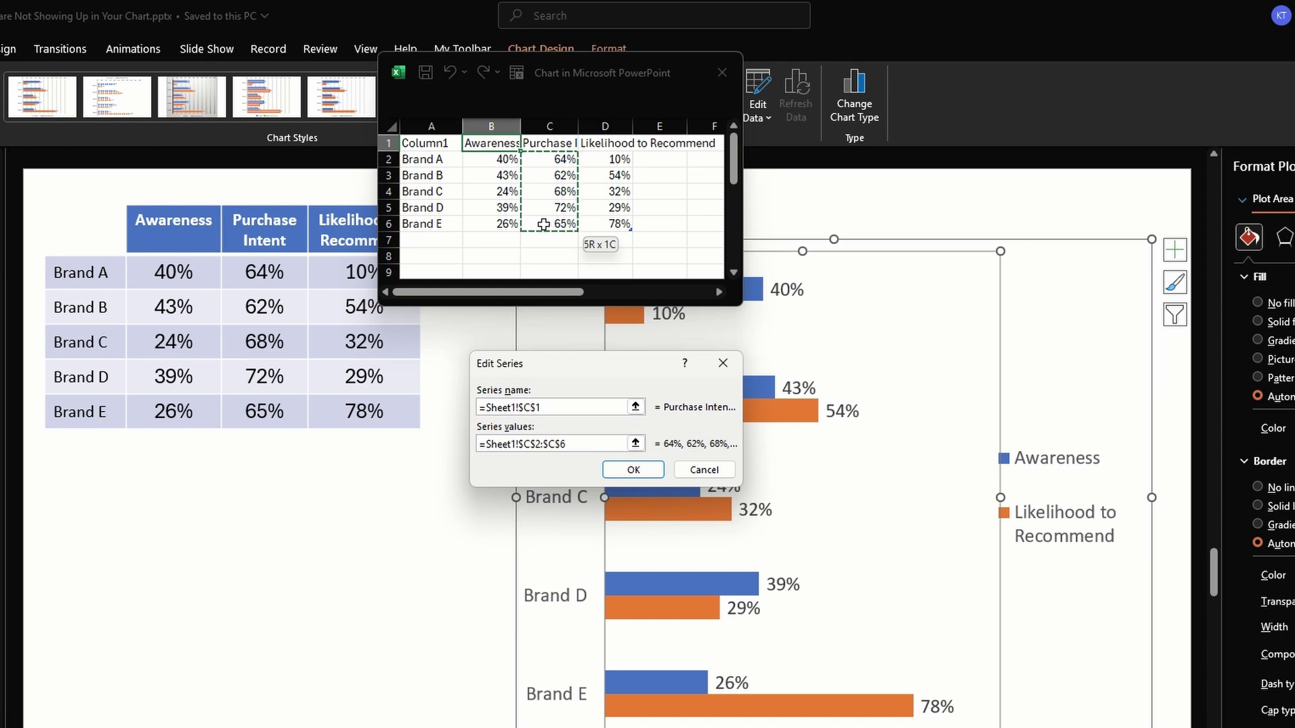
pyautogui.click(634, 470)
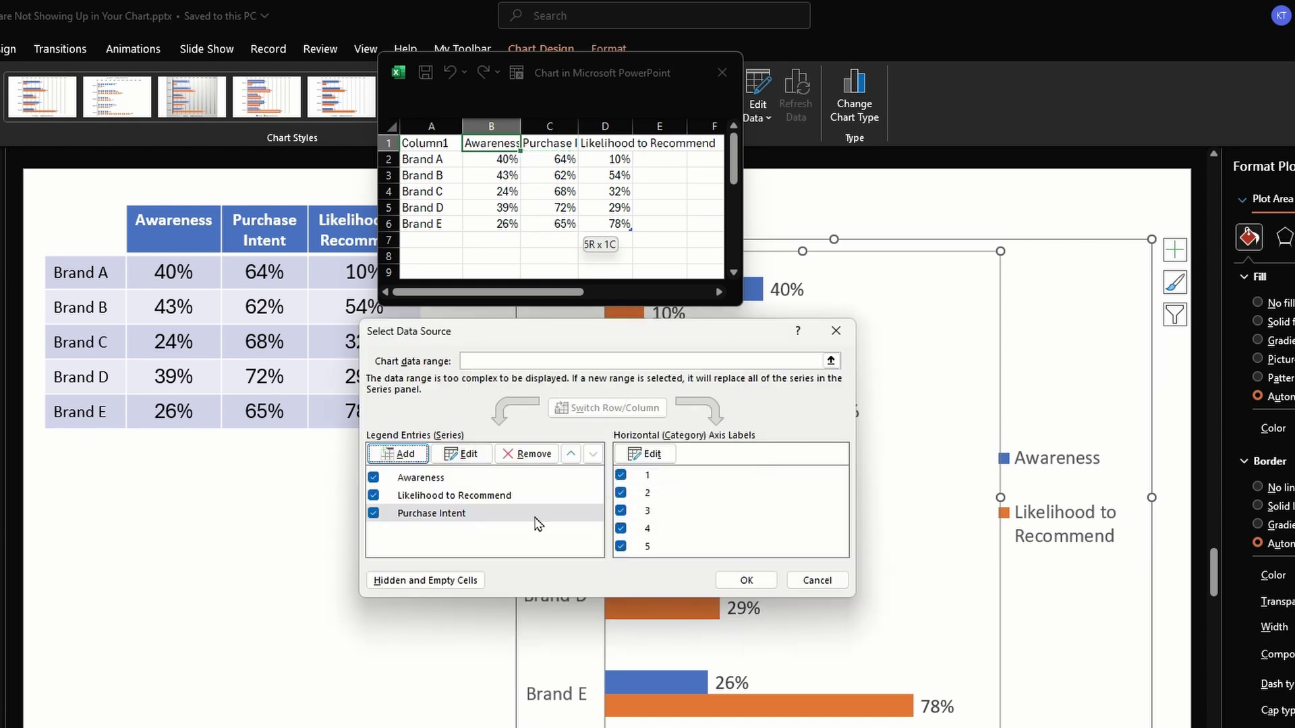
# Step: Move the Purchase Intent series above Likelihood to Recommend and apply the data source changes
pyautogui.click(510, 516)
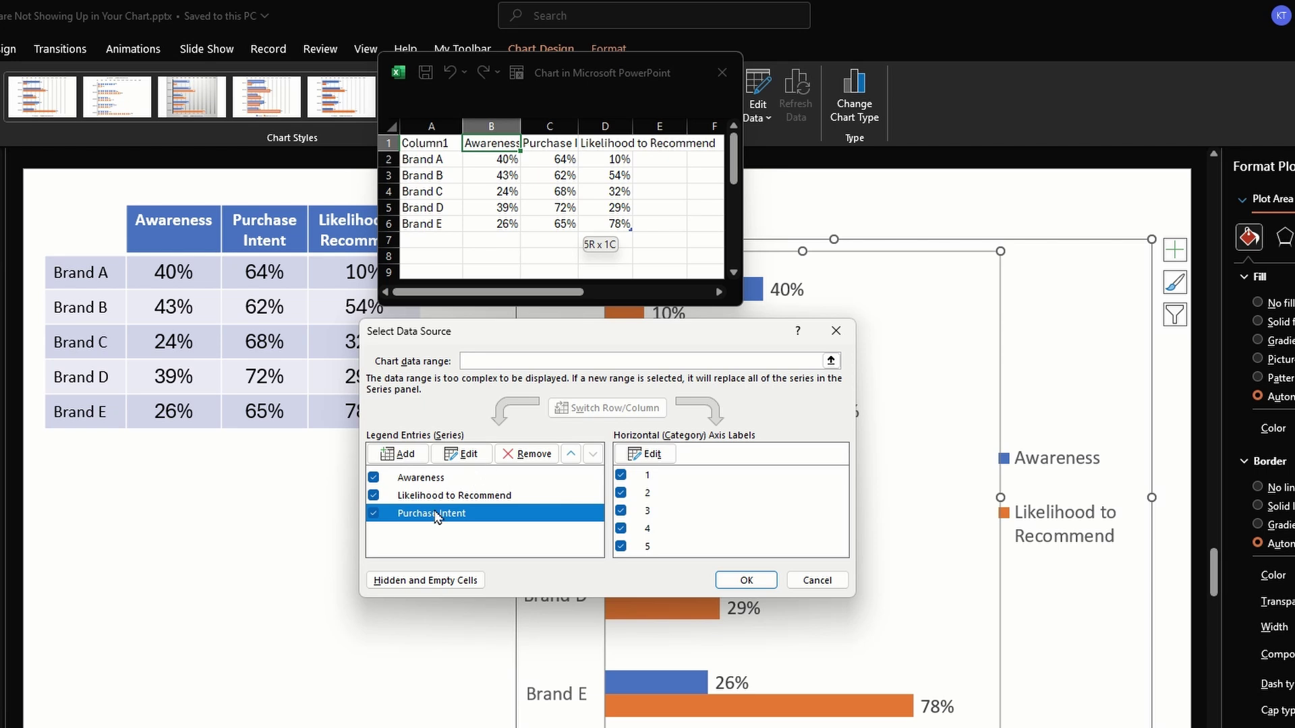
pyautogui.click(570, 454)
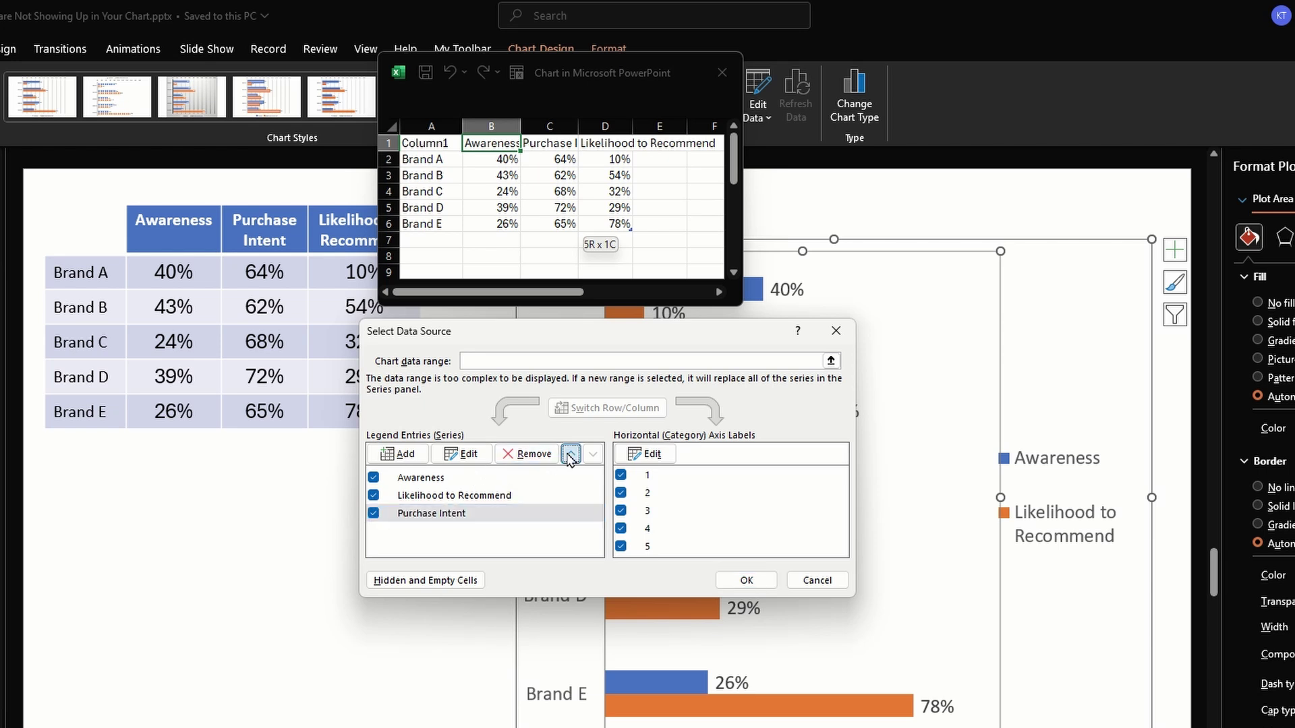
pyautogui.click(747, 580)
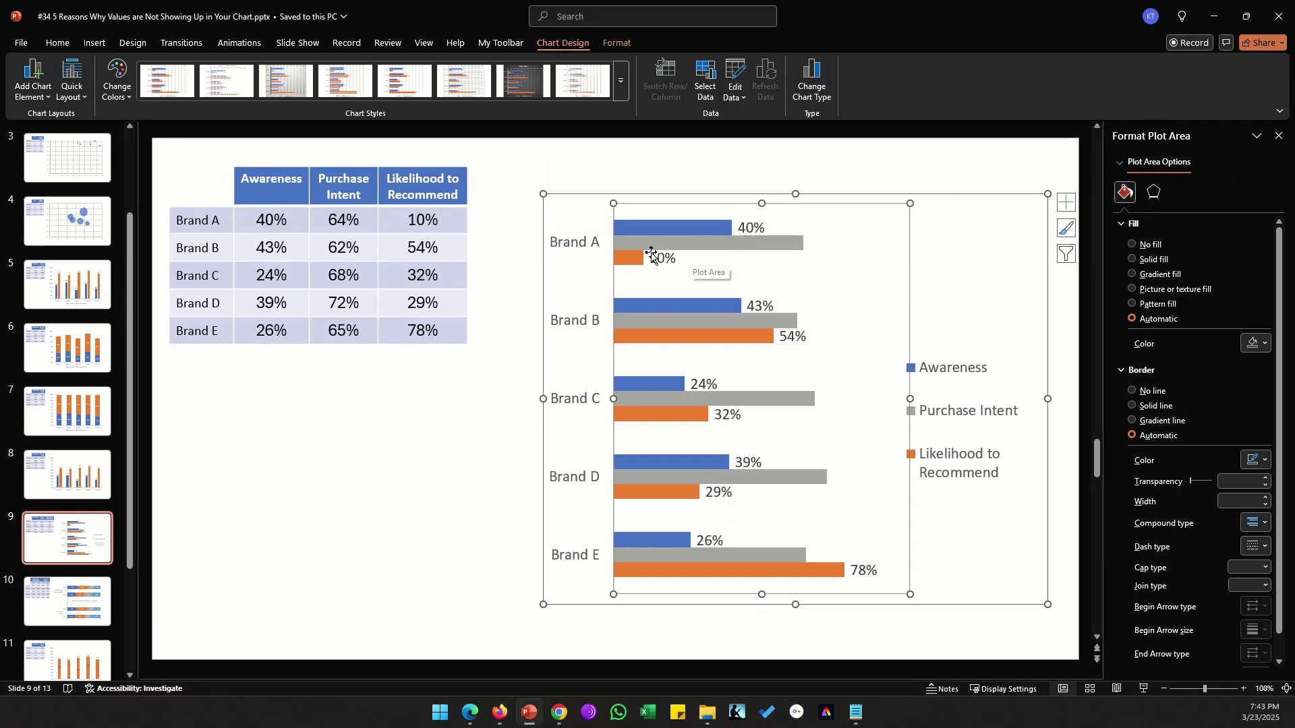
# Step: Fill the Purchase Intent bars on slide 9 with the green theme color
pyautogui.click(713, 249)
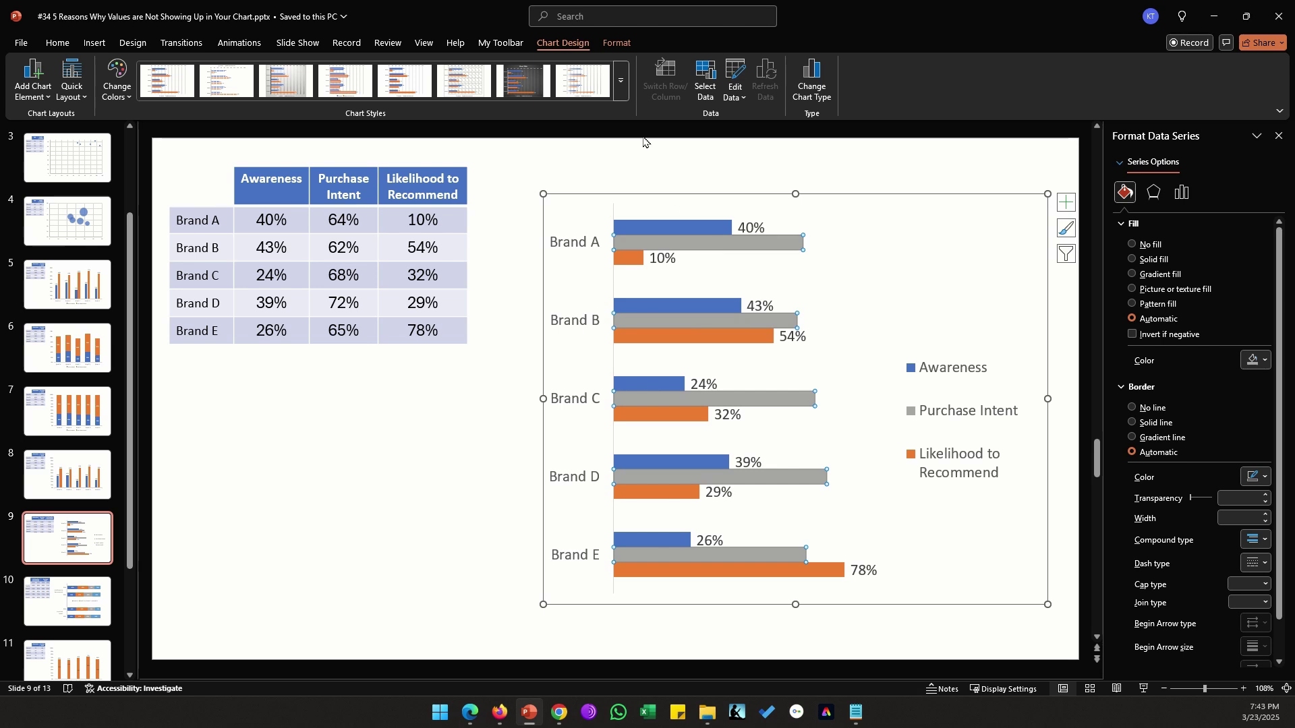
pyautogui.click(1256, 360)
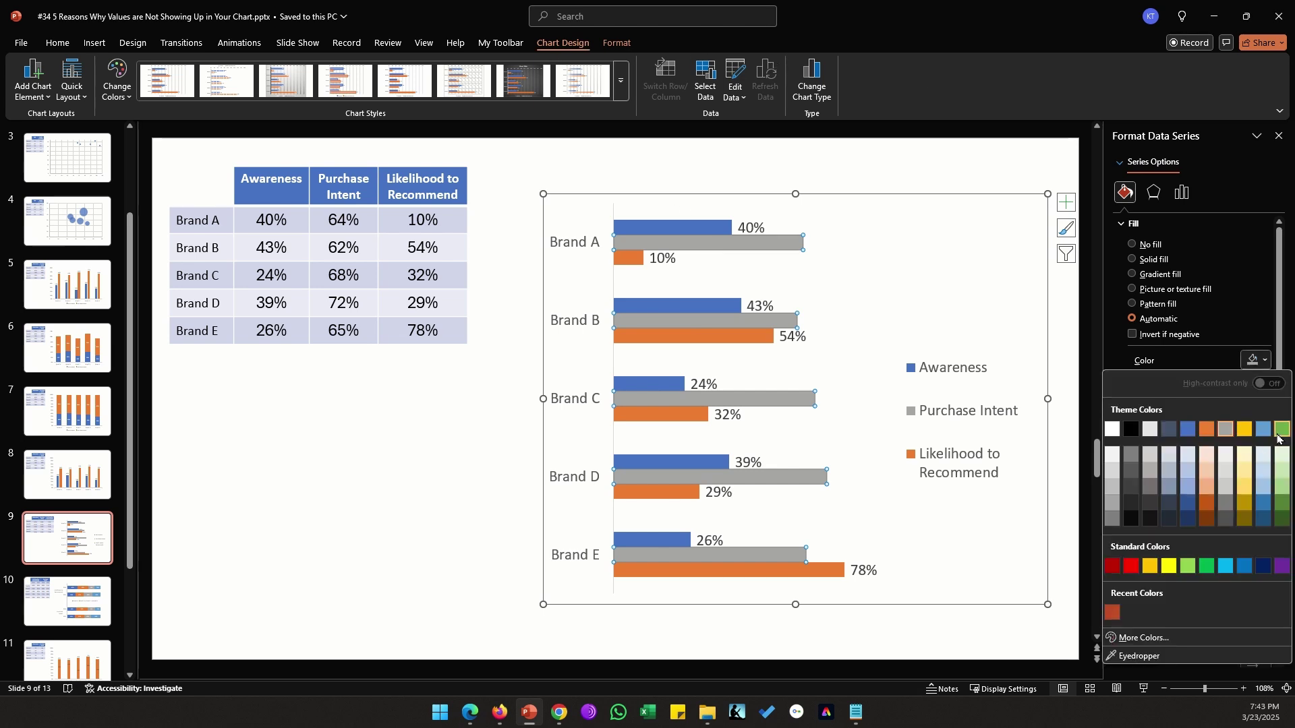
pyautogui.click(1264, 429)
# Step: Add data labels to the Purchase Intent bars and set their font size to 16
pyautogui.rightClick(799, 328)
pyautogui.click(873, 453)
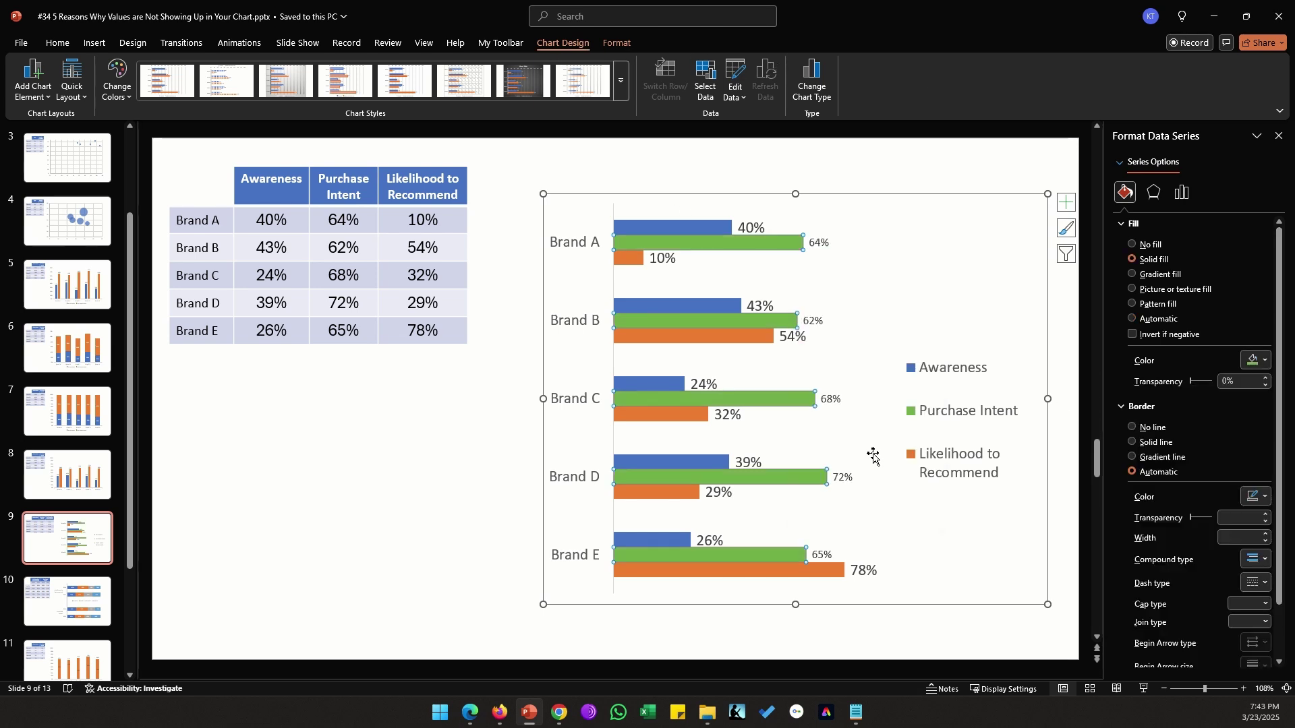
pyautogui.click(366, 69)
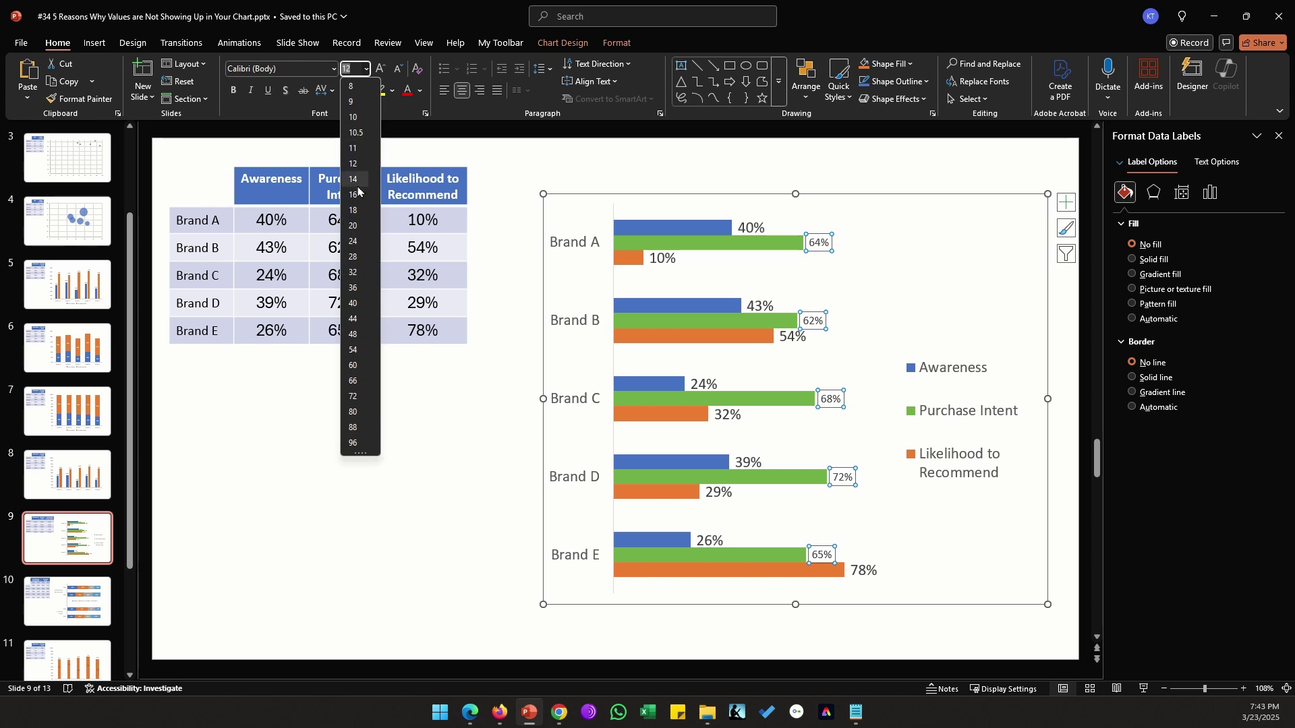
pyautogui.click(361, 199)
pyautogui.click(419, 490)
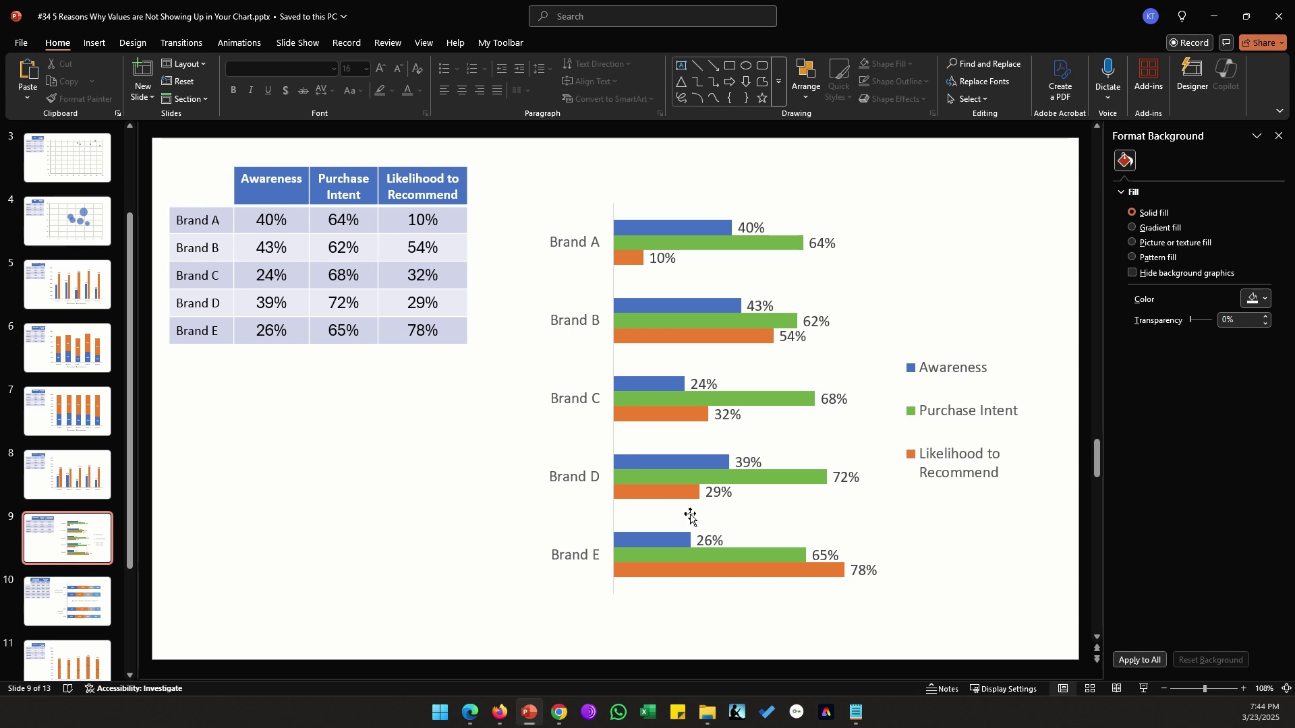
# Step: Go to slide 10 and include the Brand D series in the stacked bar chart's data source
pyautogui.press('pagedown')
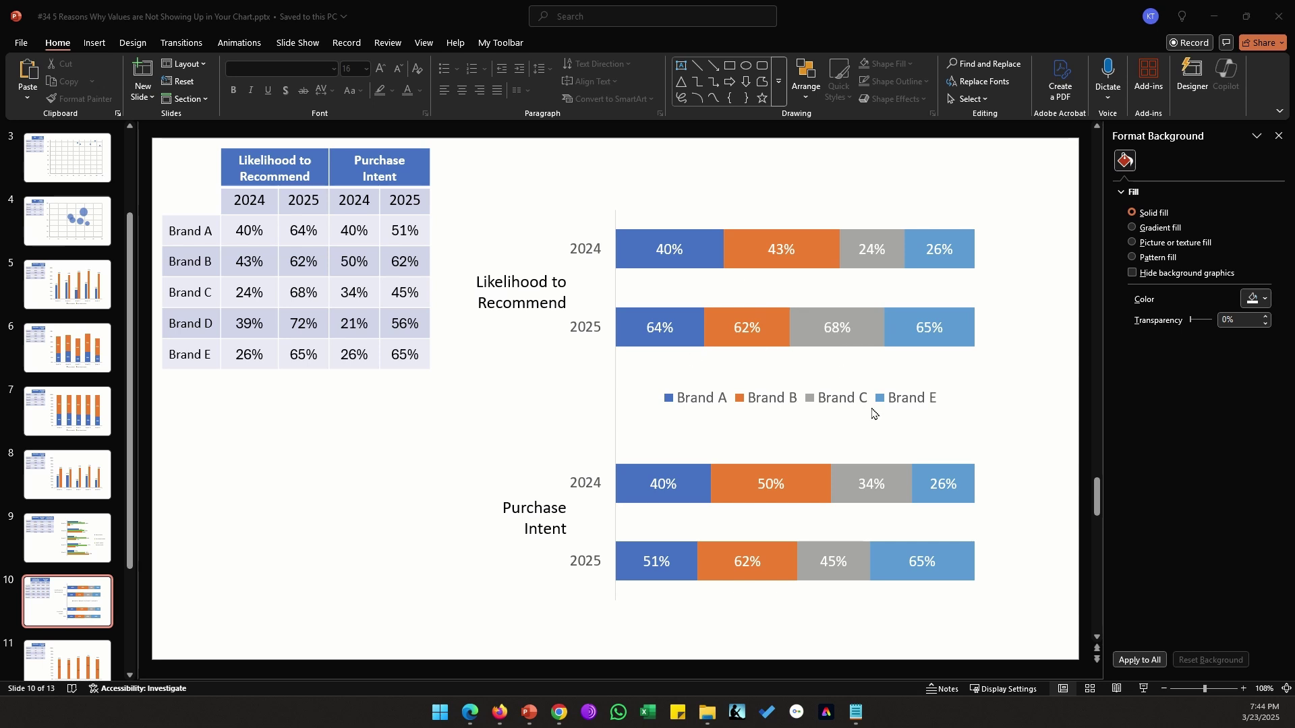
pyautogui.click(856, 365)
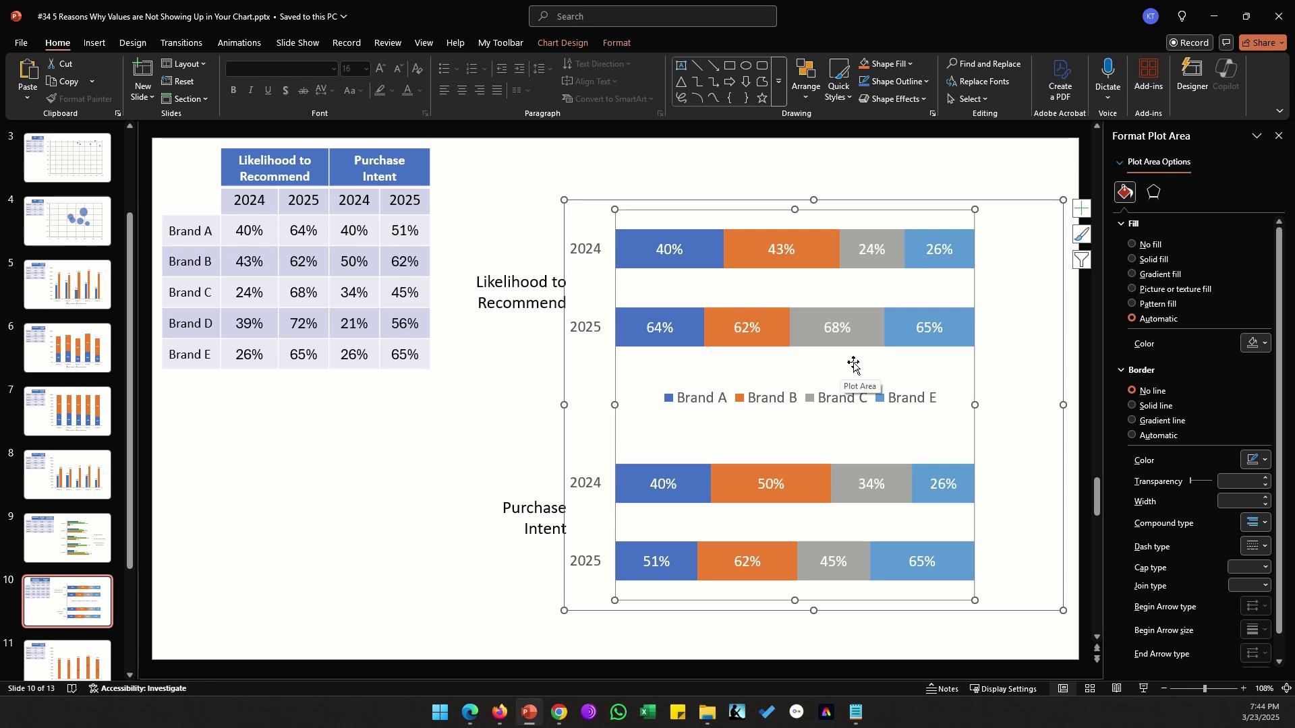
pyautogui.click(564, 44)
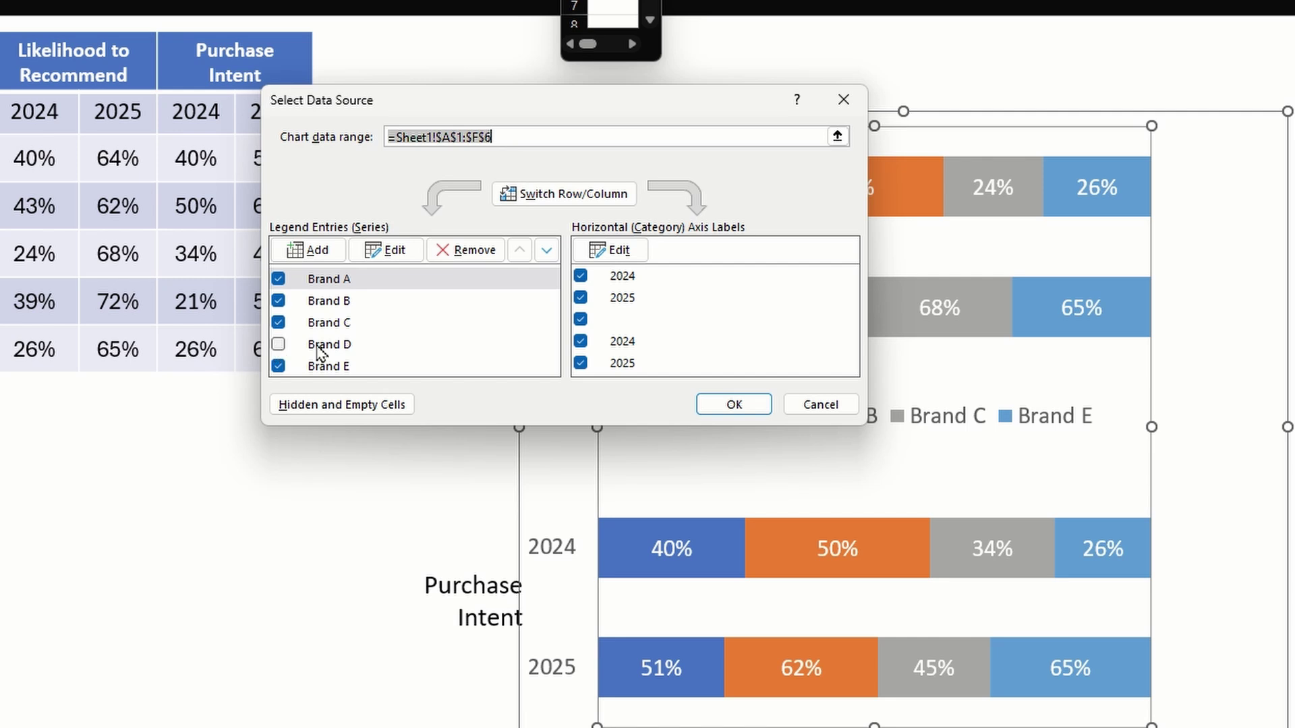
pyautogui.click(278, 345)
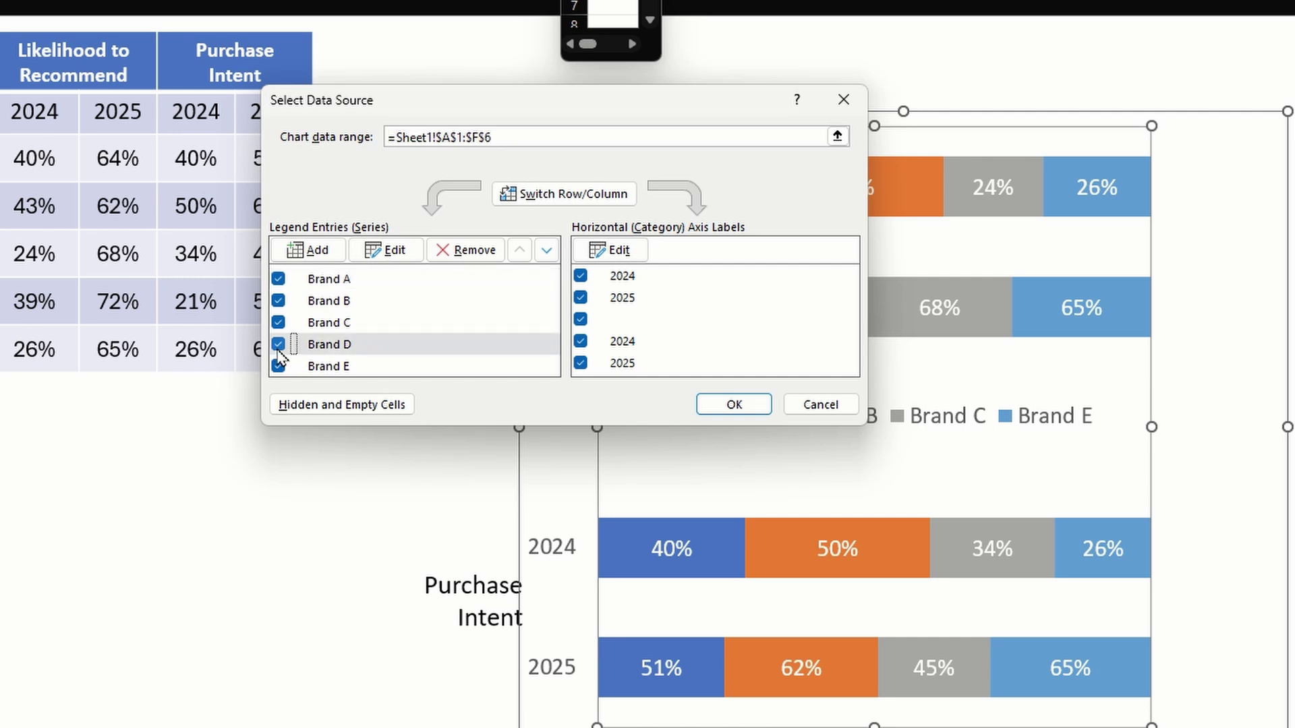
pyautogui.click(740, 405)
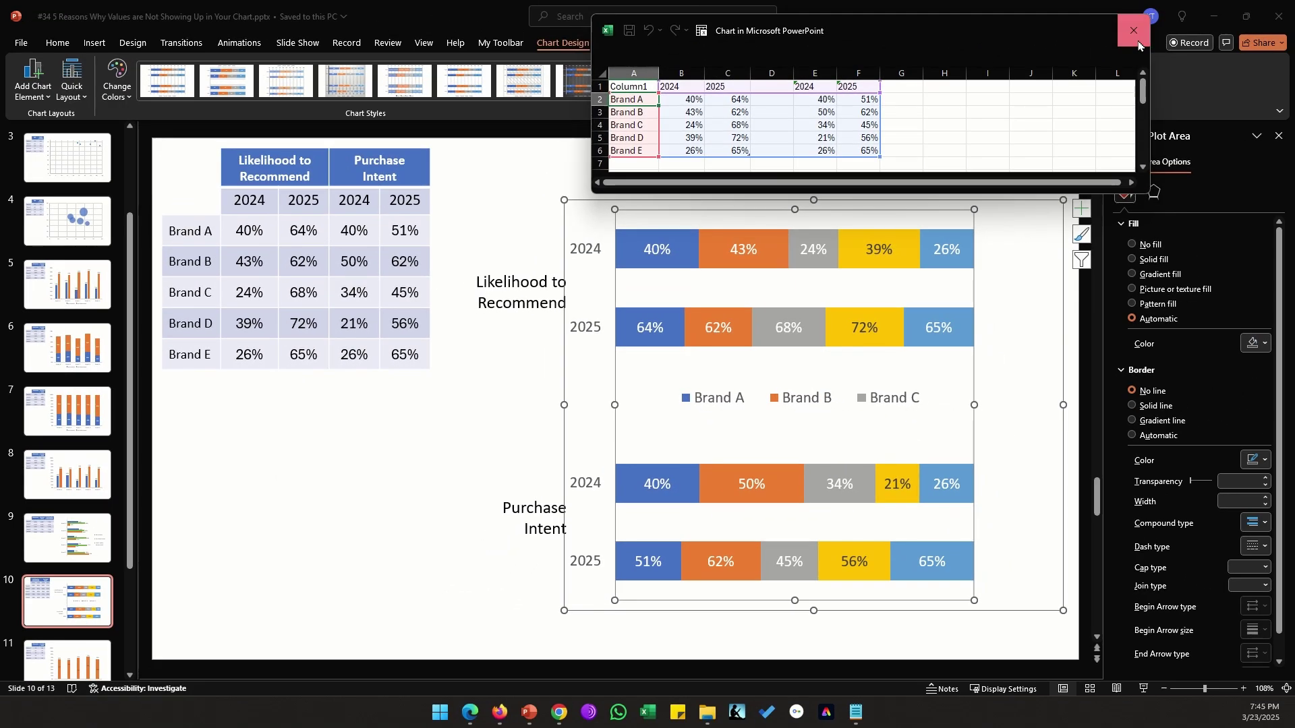
pyautogui.click(1139, 45)
pyautogui.click(364, 461)
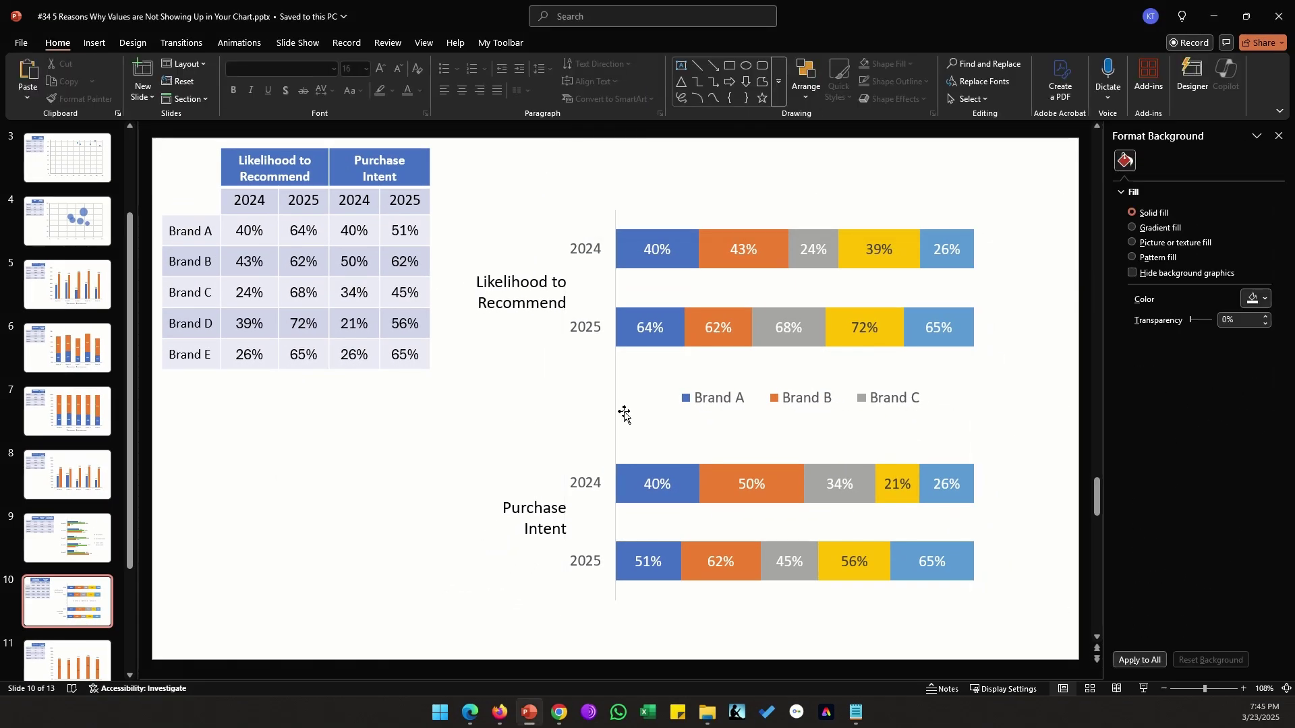
# Step: Widen the slide 10 chart's legend until it fits the entries for all five brands
pyautogui.click(877, 398)
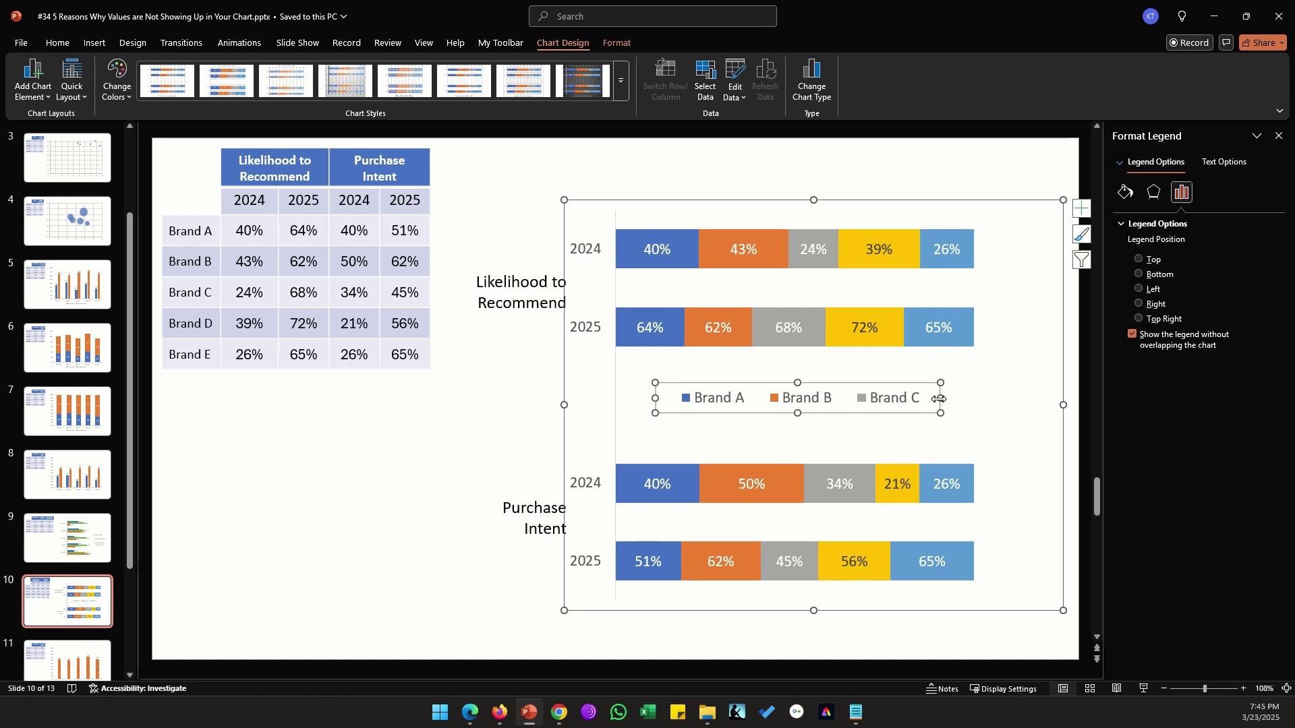
pyautogui.moveTo(939, 398); pyautogui.dragTo(1017, 395)
pyautogui.click(473, 422)
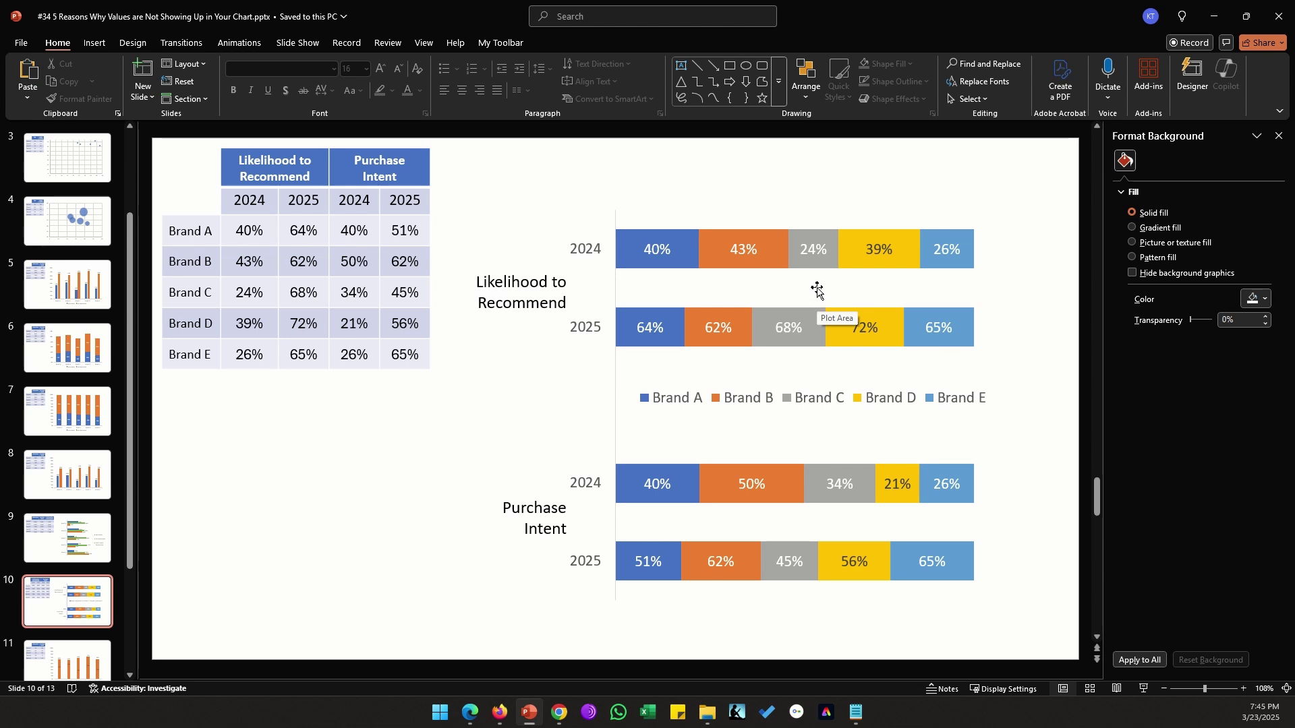
# Step: Go to slide 11, review the column chart's source data, and inspect the Purchase Intent column for Brand A
pyautogui.scroll(-1, 817, 289)
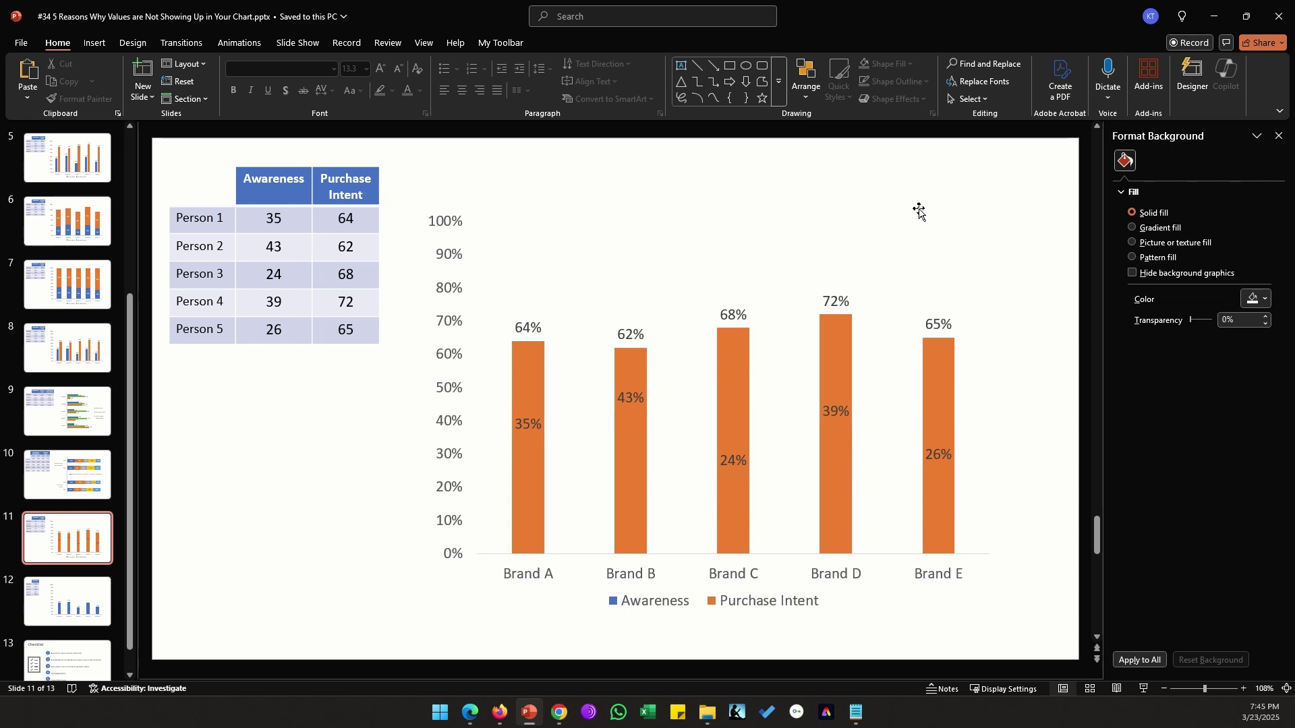
pyautogui.click(318, 226)
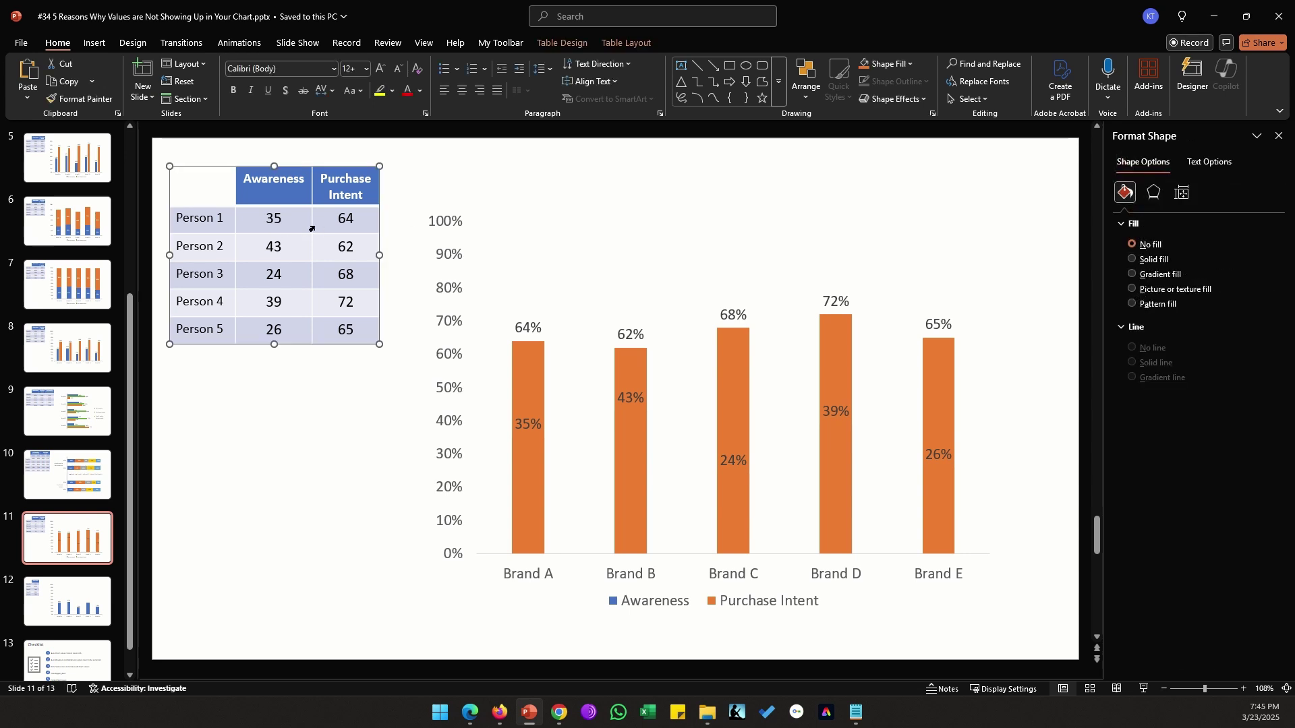
pyautogui.rightClick(610, 270)
pyautogui.click(672, 364)
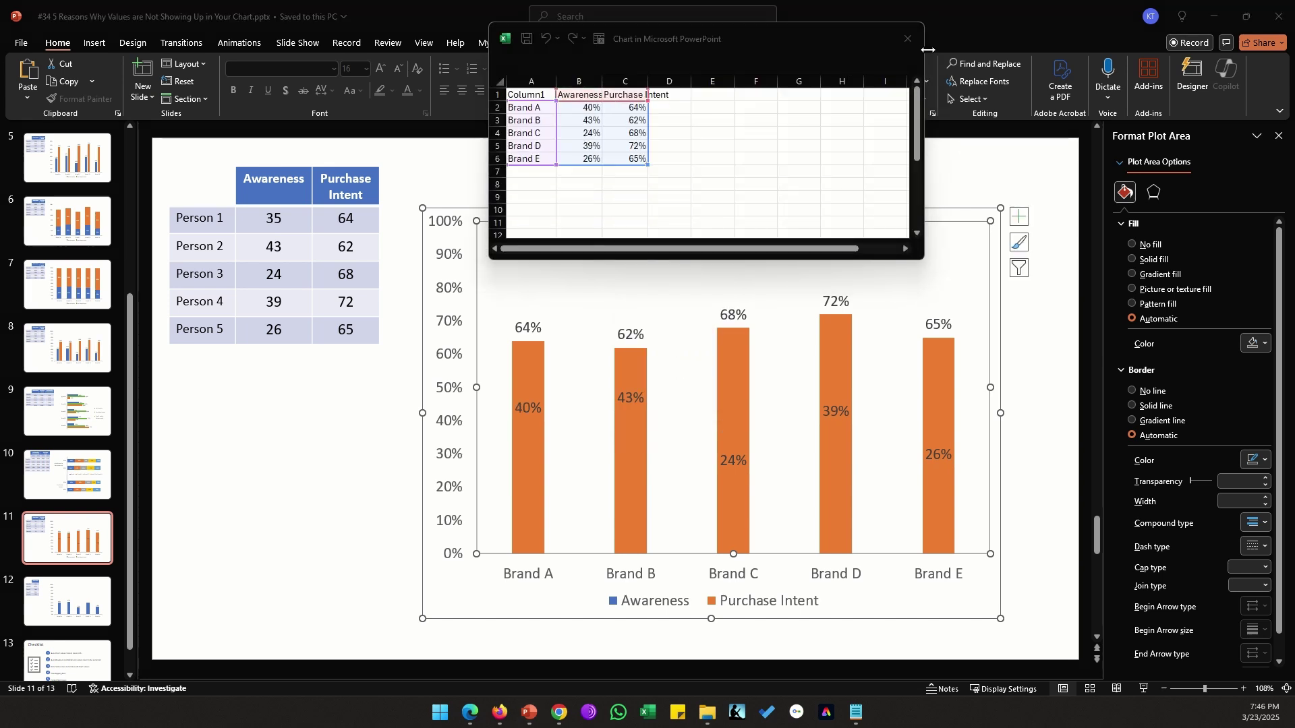
pyautogui.click(908, 38)
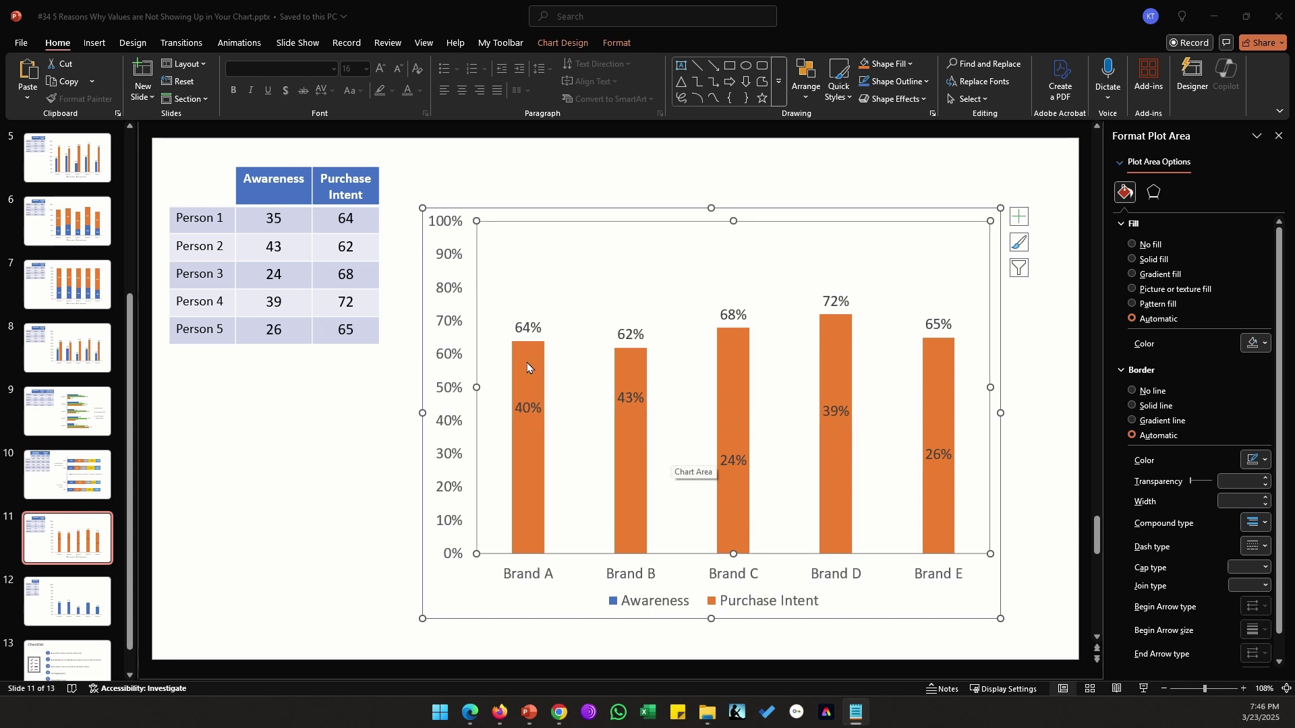
pyautogui.click(528, 407)
pyautogui.click(545, 455)
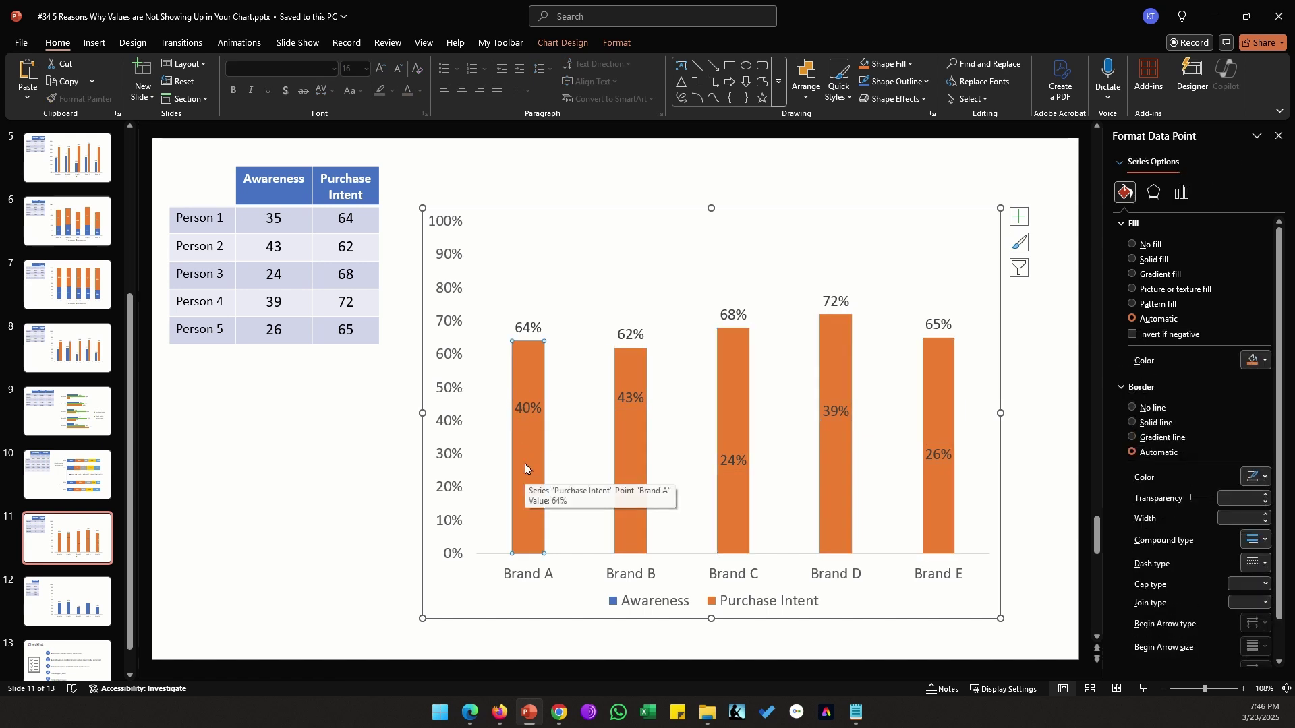
pyautogui.click(559, 444)
pyautogui.click(514, 453)
pyautogui.click(549, 437)
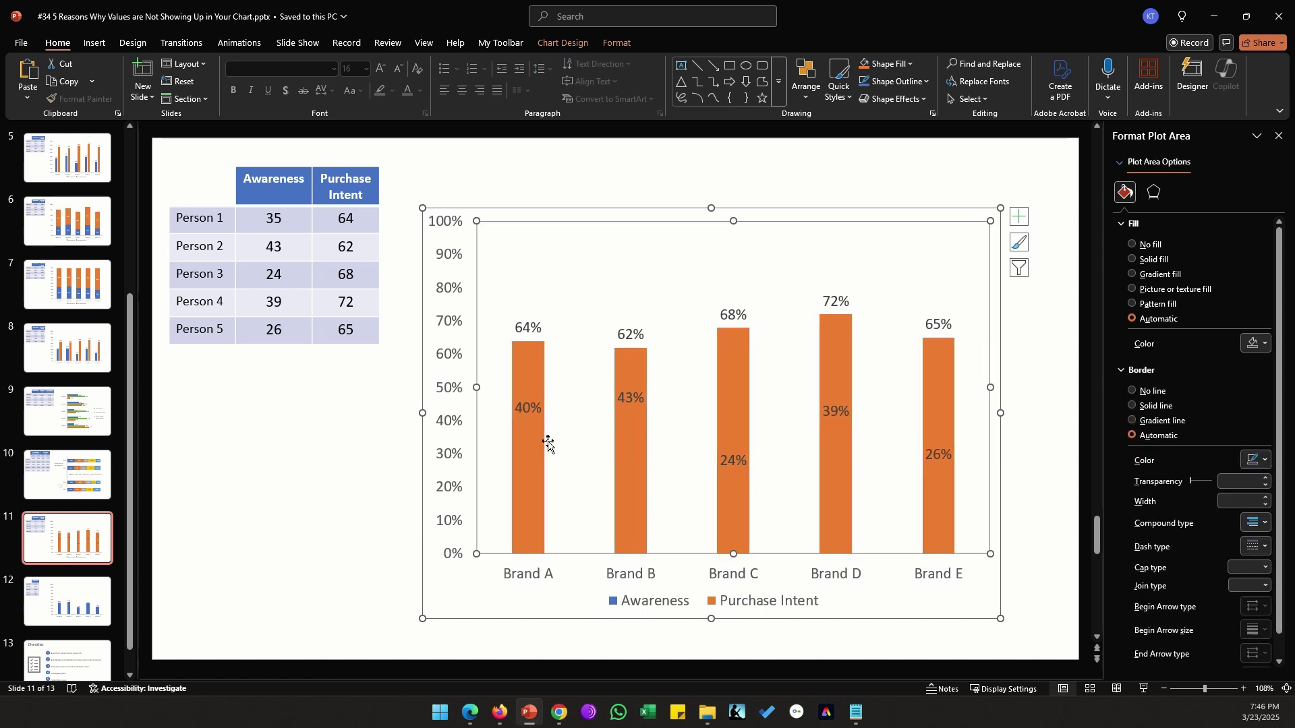
pyautogui.click(536, 443)
pyautogui.click(367, 477)
# Step: Set the Series Overlap of the slide 11 chart's Purchase Intent columns to 0% and deselect the chart
pyautogui.click(525, 454)
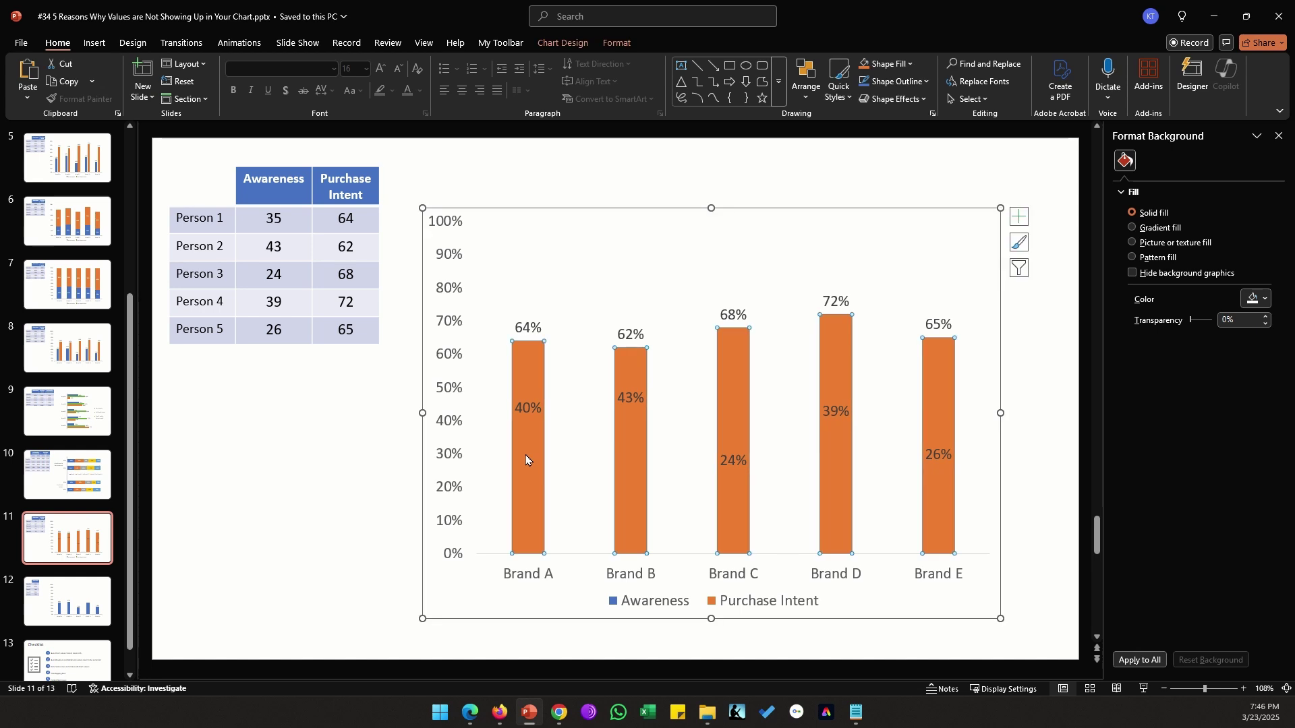
pyautogui.click(524, 454)
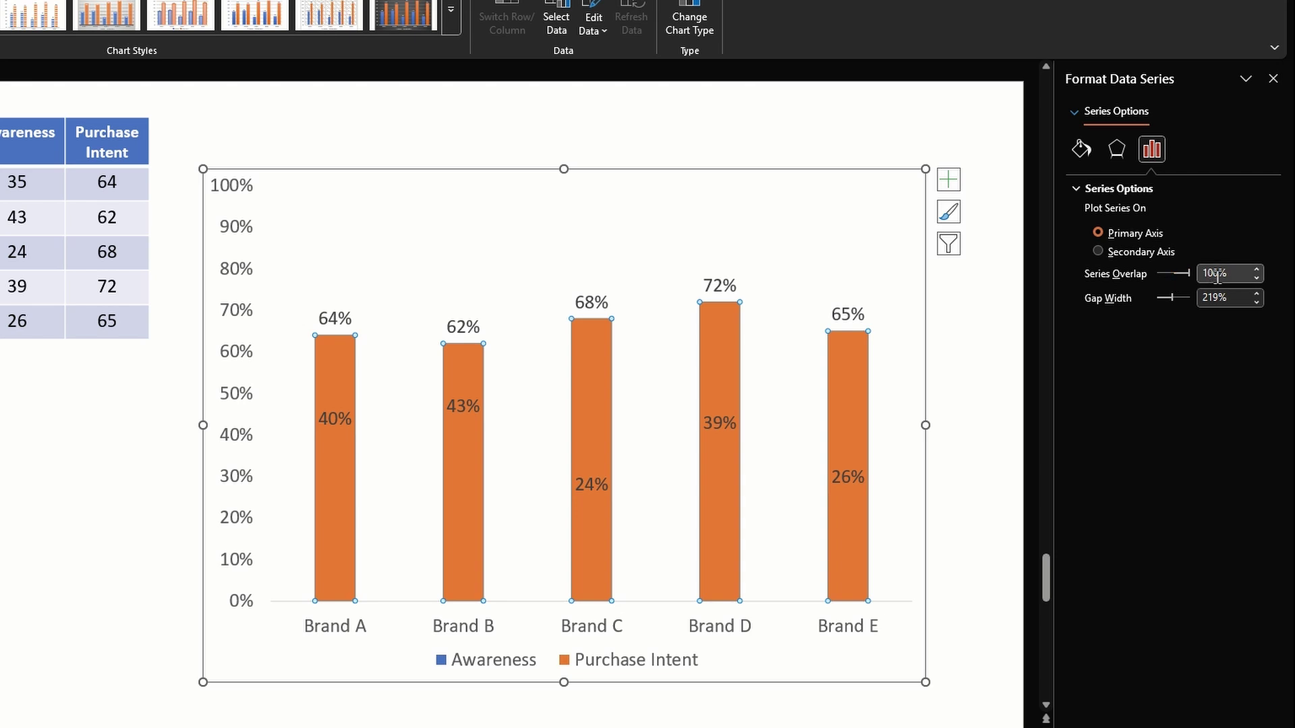
pyautogui.moveTo(339, 493)
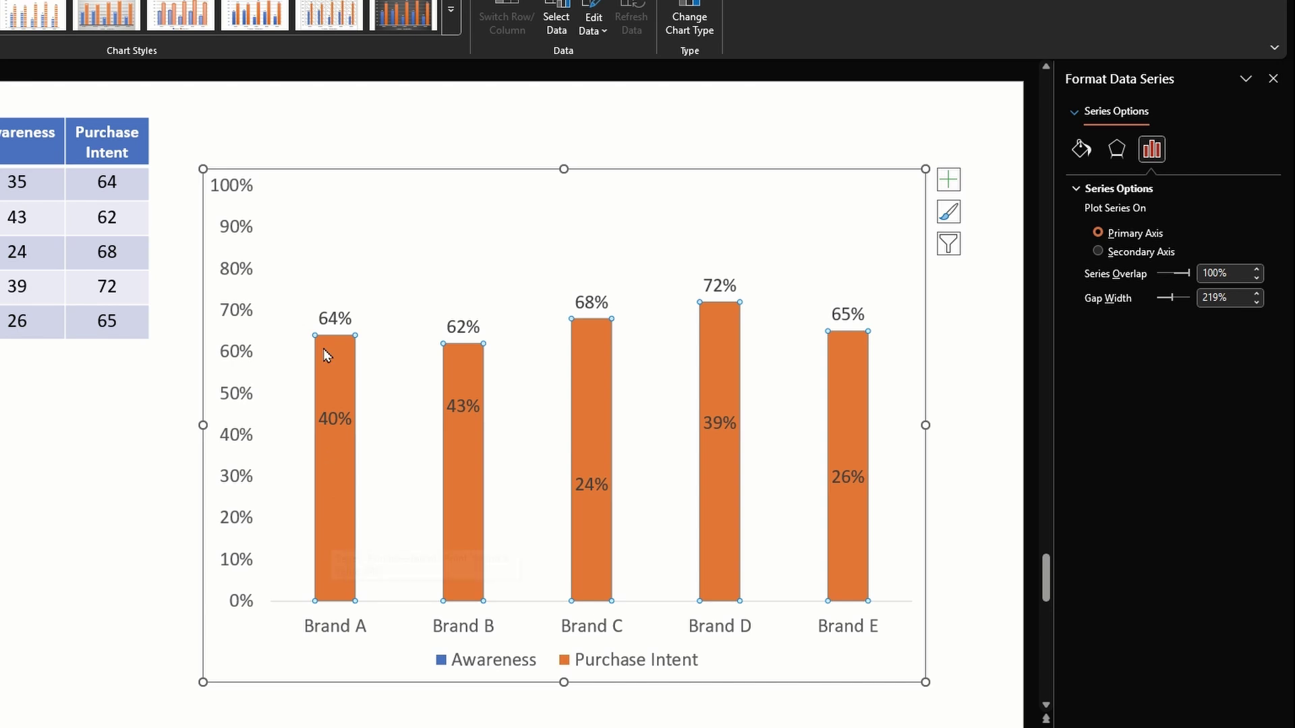
pyautogui.moveTo(723, 487)
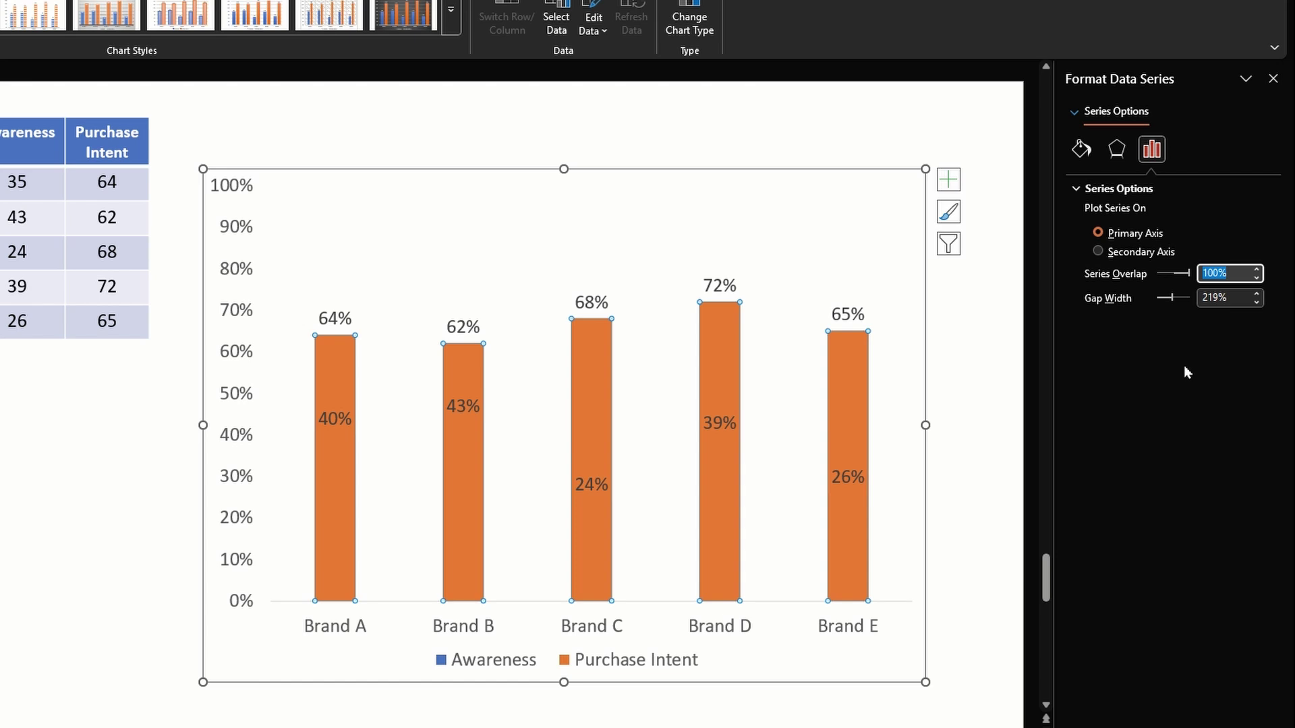
pyautogui.write('0')
pyautogui.press('Return')
pyautogui.press('Escape')
pyautogui.press('Escape')
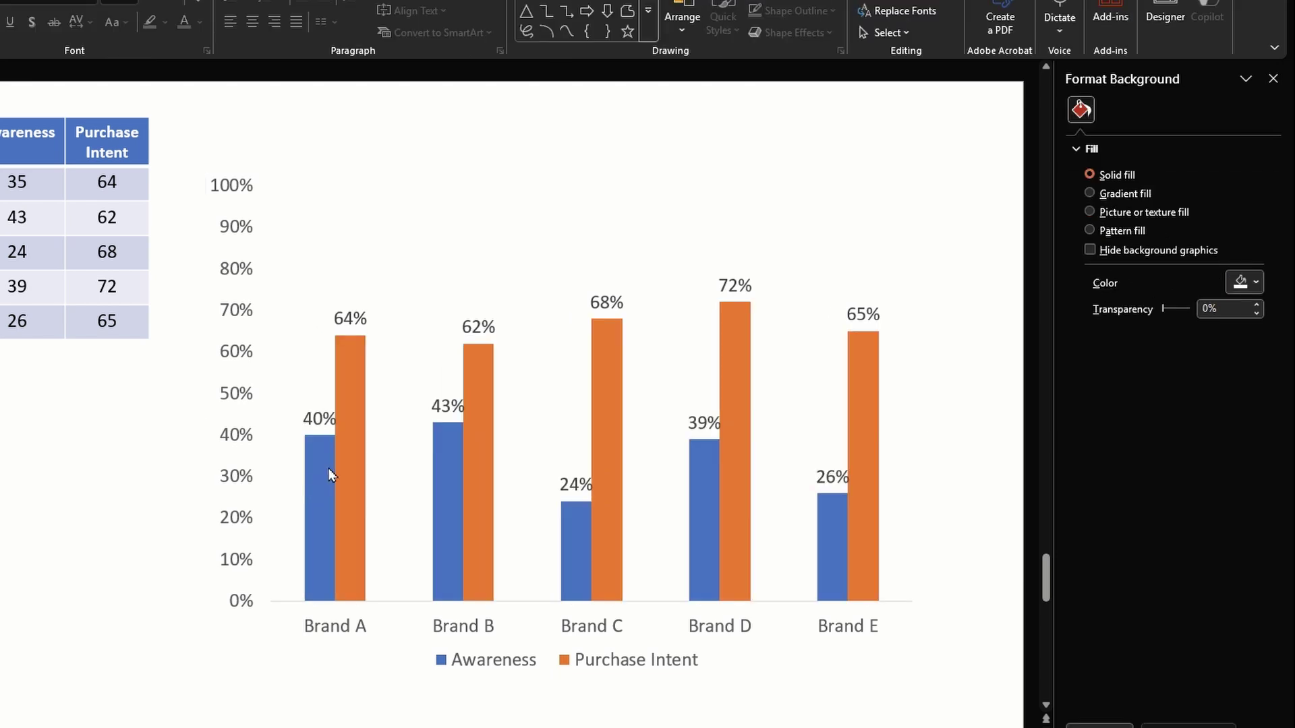